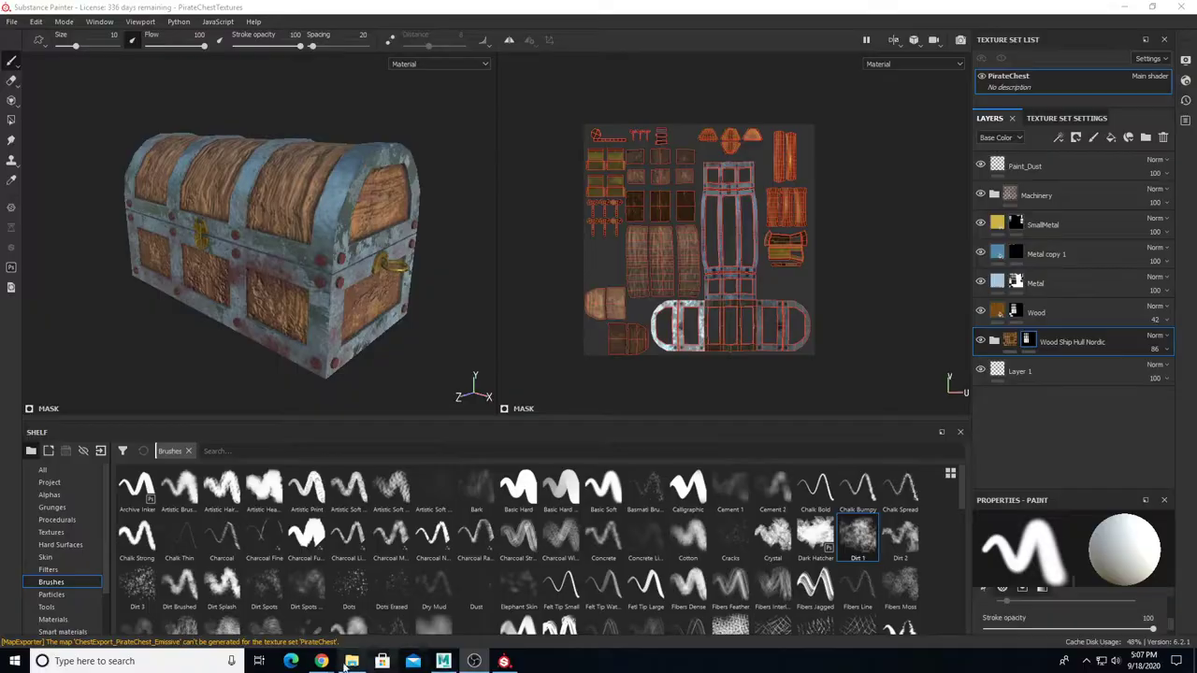
# Step: Switch to the PirateChestTextures folder in File Explorer and examine the exported base color, height, metallic, normal and roughness images
pyautogui.click(352, 661)
pyautogui.doubleClick(416, 154)
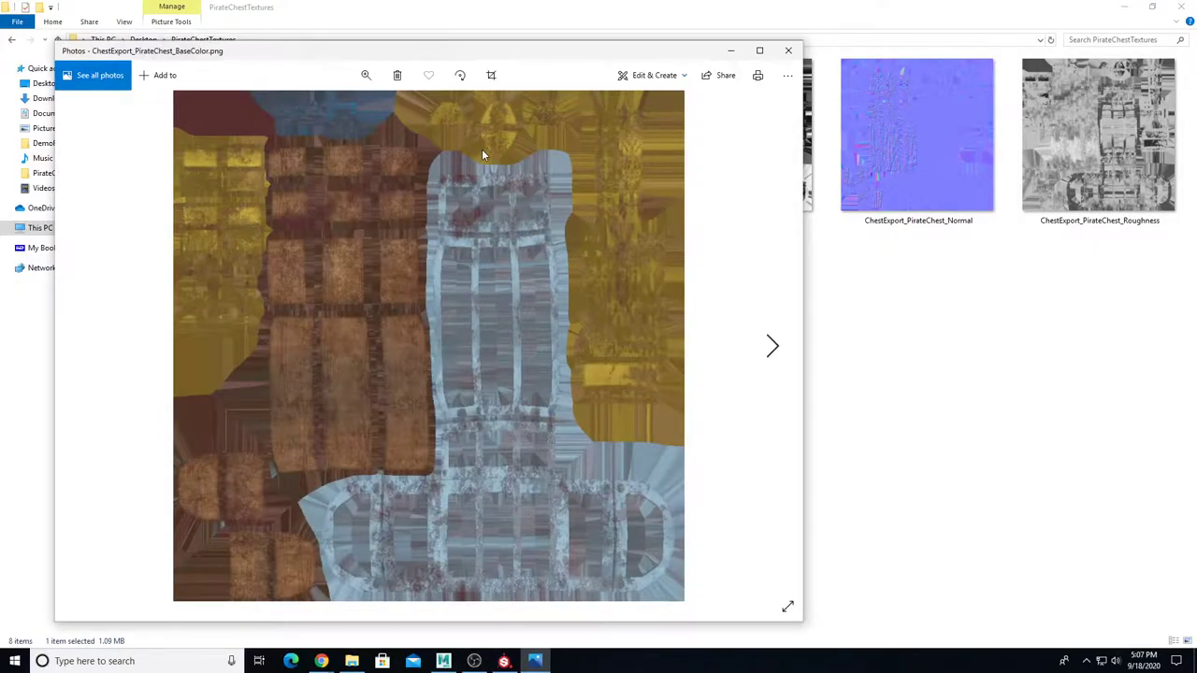
pyautogui.press('Right')
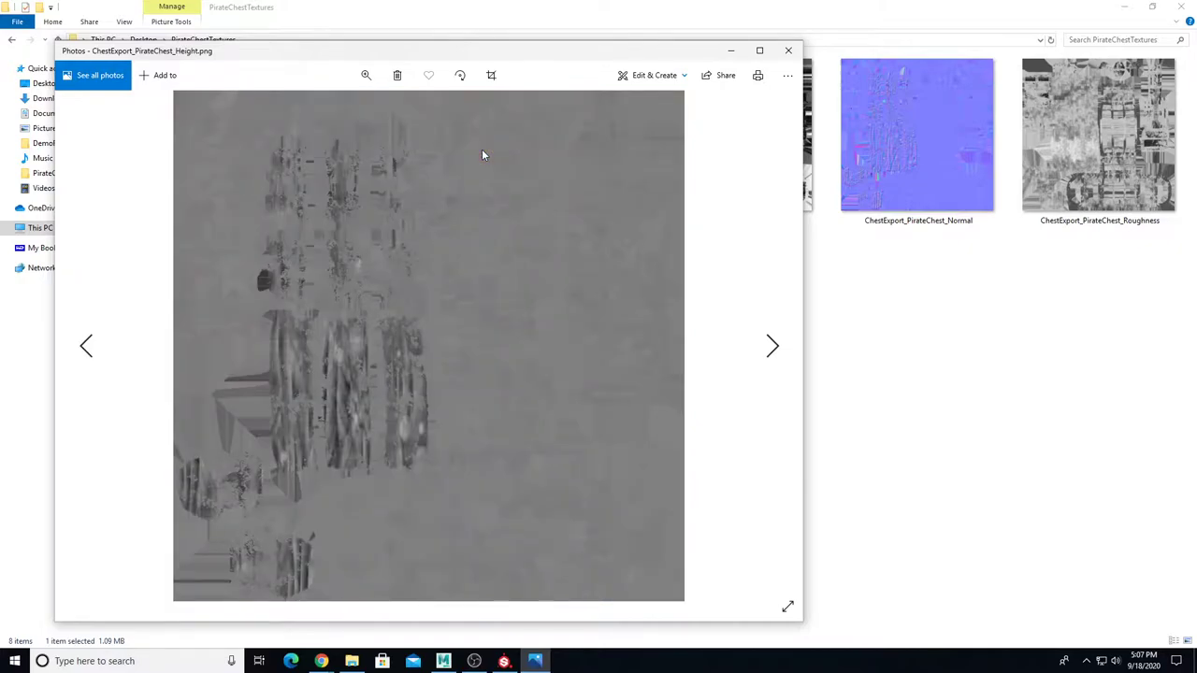
pyautogui.press('Right')
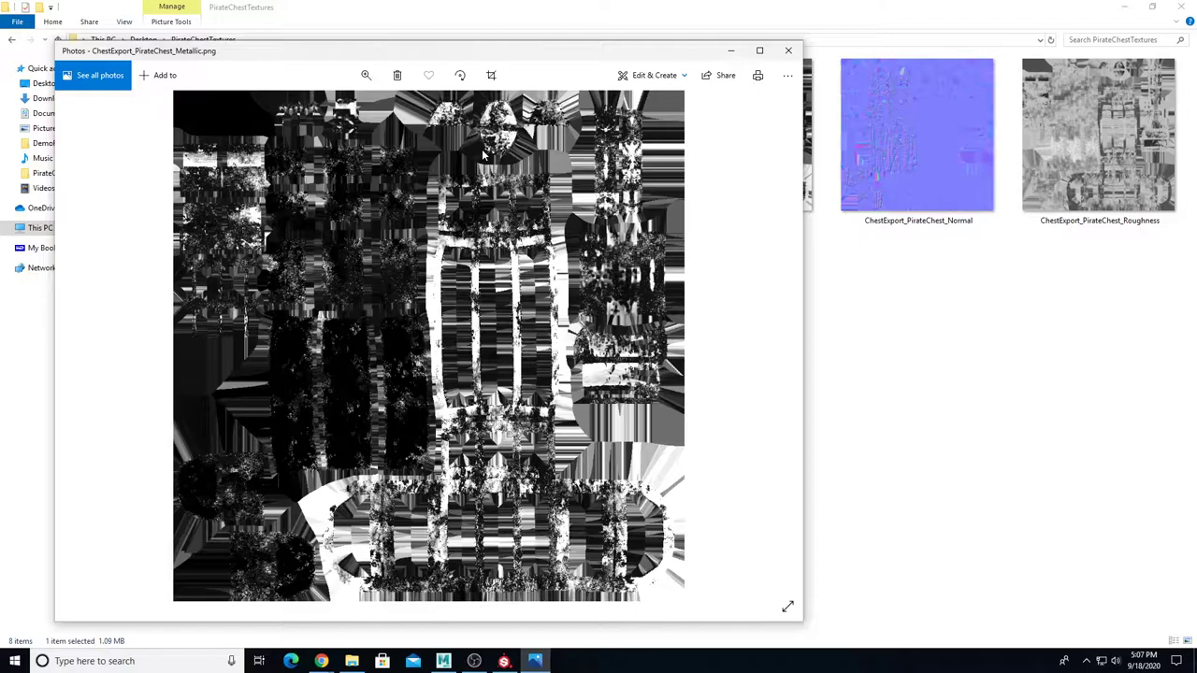
pyautogui.press('Right')
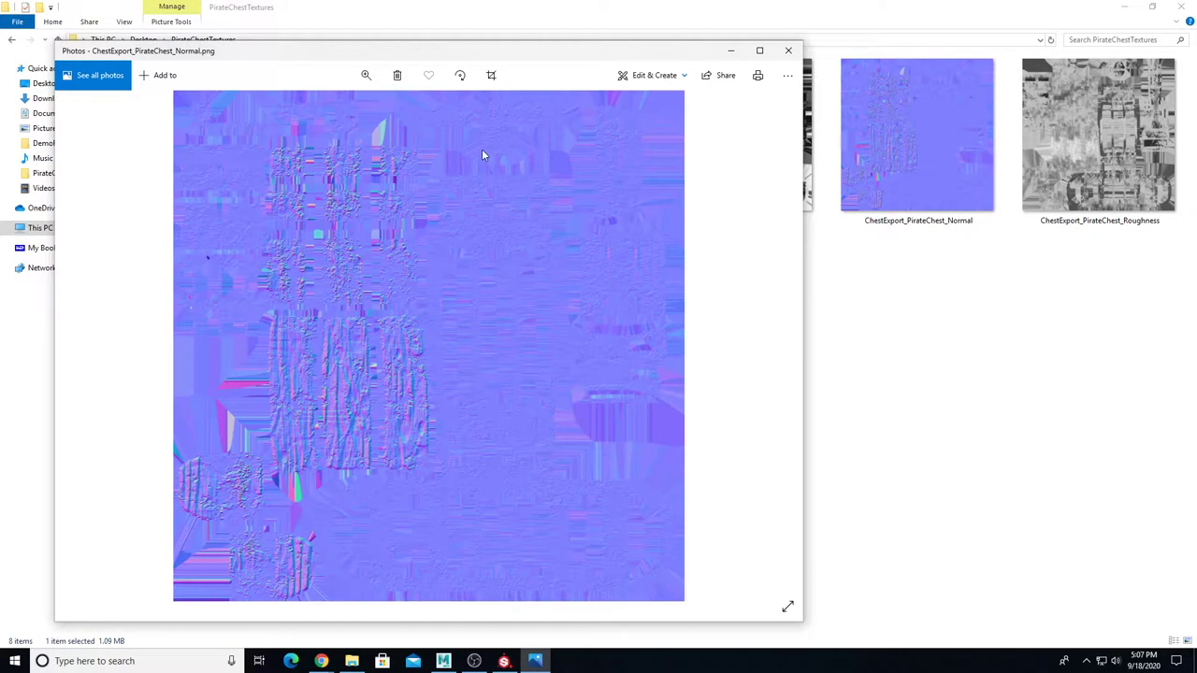
pyautogui.press('Right')
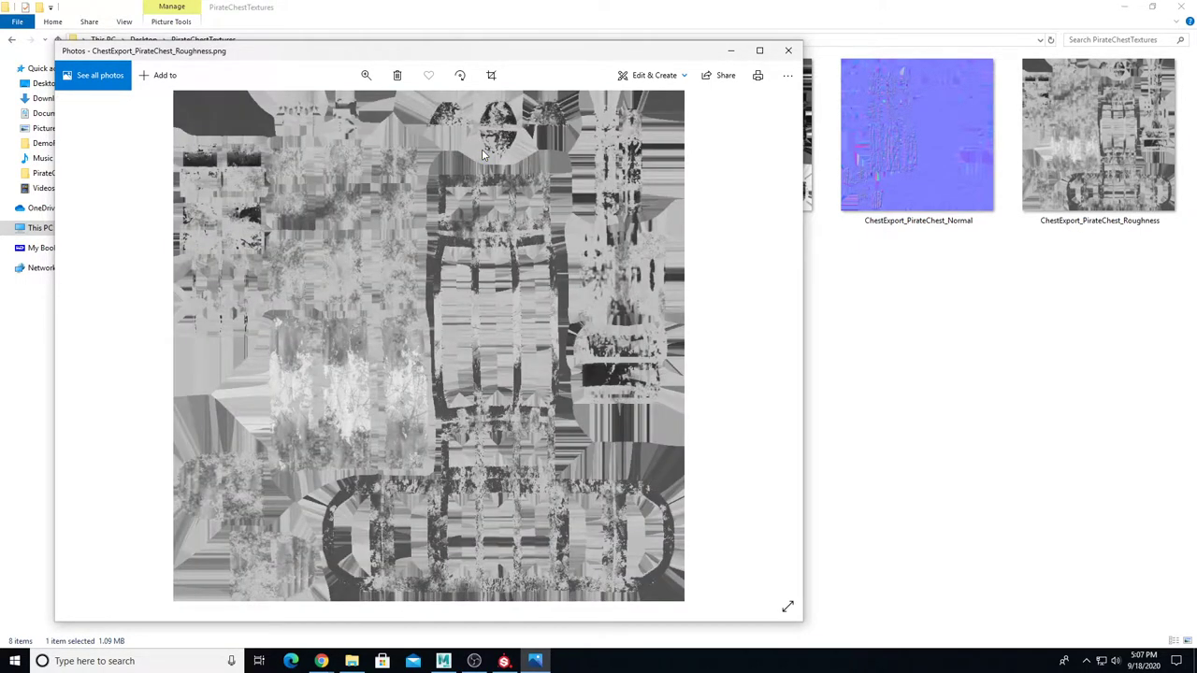
pyautogui.click(789, 51)
# Step: Delete the ChestExport_PirateChest_Height file and select the BaseColor, Metallic, Normal and Roughness images
pyautogui.click(537, 147)
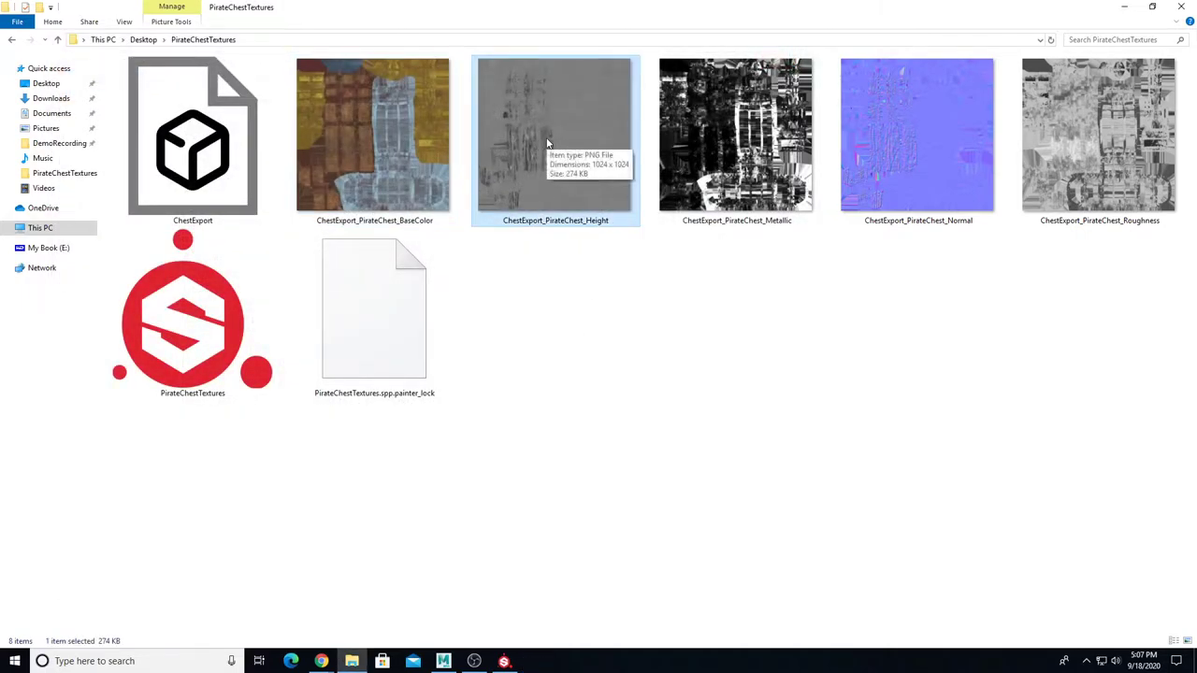
pyautogui.press('Delete')
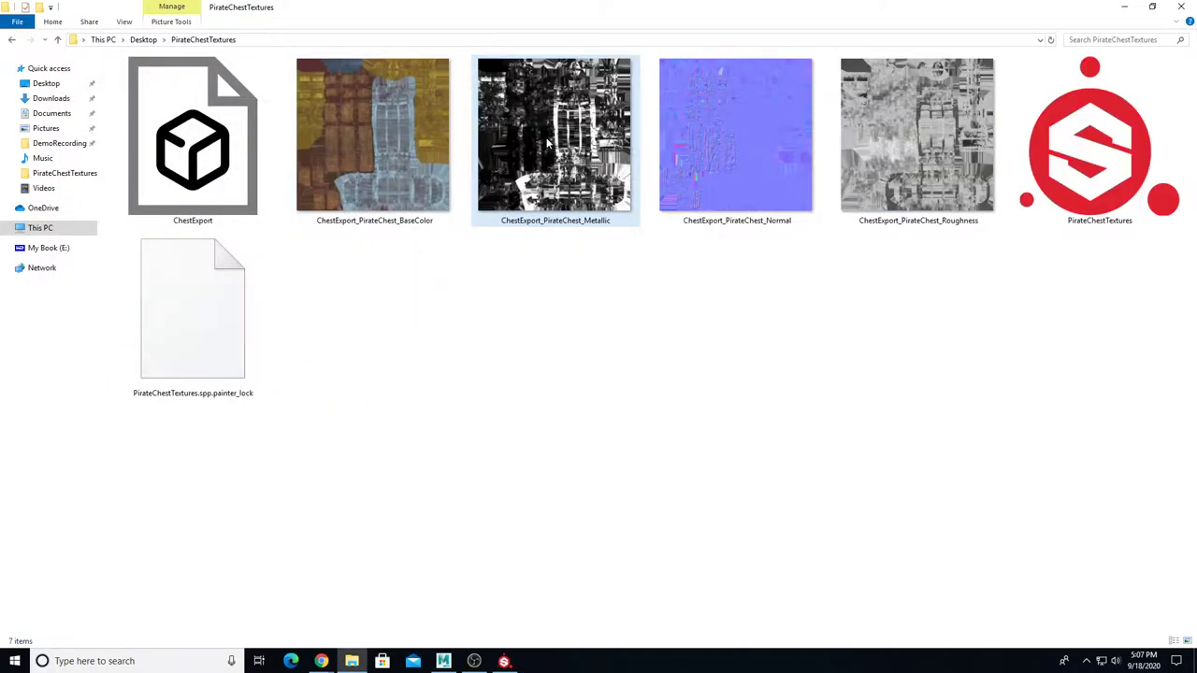
pyautogui.click(458, 147)
pyautogui.keyDown('shift'); pyautogui.click(528, 157); pyautogui.keyUp('shift')
pyautogui.keyDown('shift'); pyautogui.click(656, 136); pyautogui.keyUp('shift')
pyautogui.keyDown('shift'); pyautogui.click(879, 133); pyautogui.keyUp('shift')
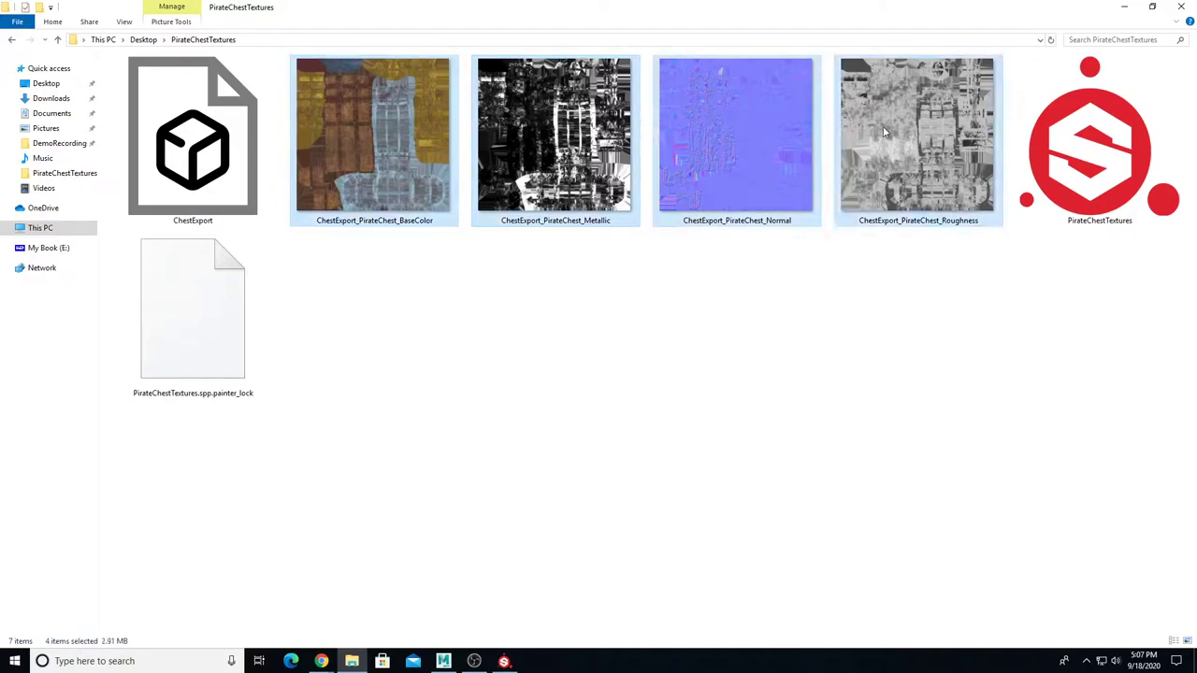
# Step: Switch to Maya and create a Stingray PBS material in the Hypershade
pyautogui.click(444, 661)
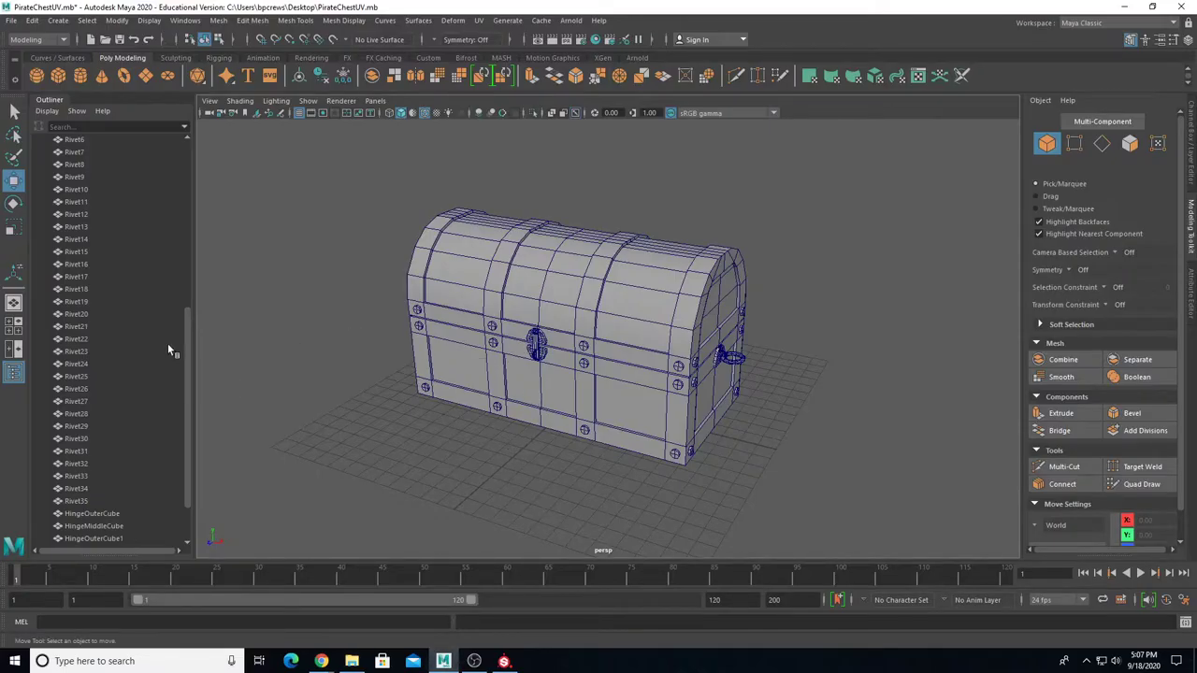
pyautogui.keyDown('alt'); pyautogui.moveTo(621, 150); pyautogui.dragTo(650, 150, button='middle'); pyautogui.keyUp('alt')
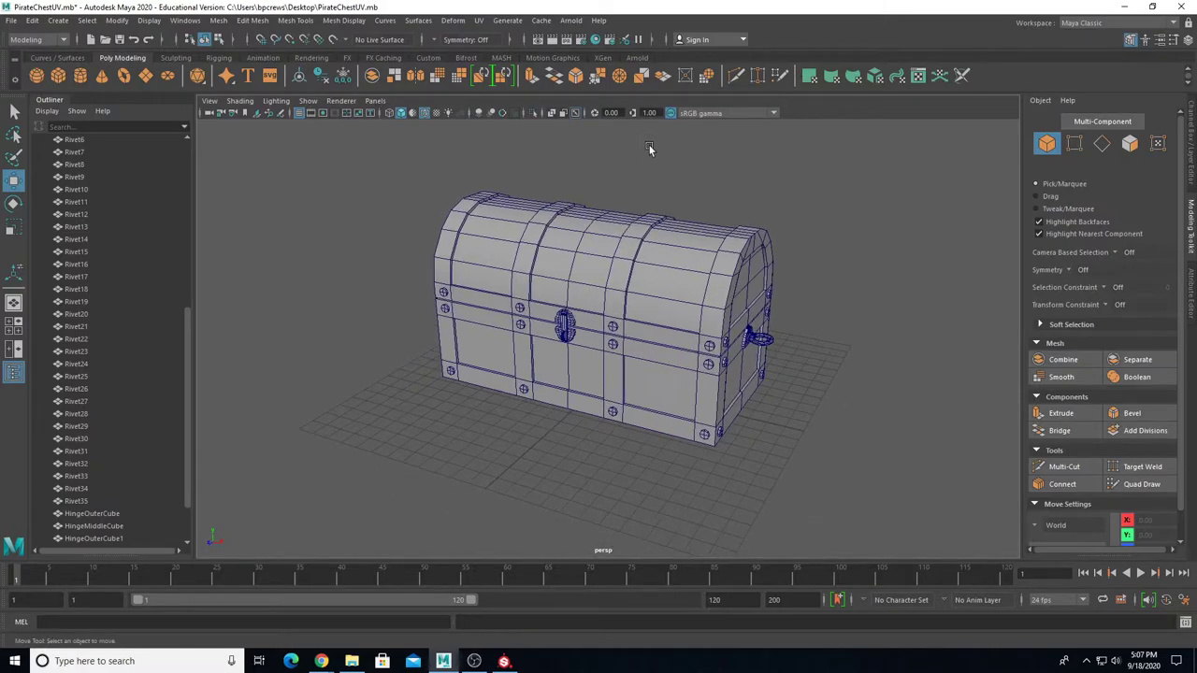
pyautogui.keyDown('alt'); pyautogui.moveTo(651, 149); pyautogui.dragTo(515, 171); pyautogui.keyUp('alt')
pyautogui.click(596, 41)
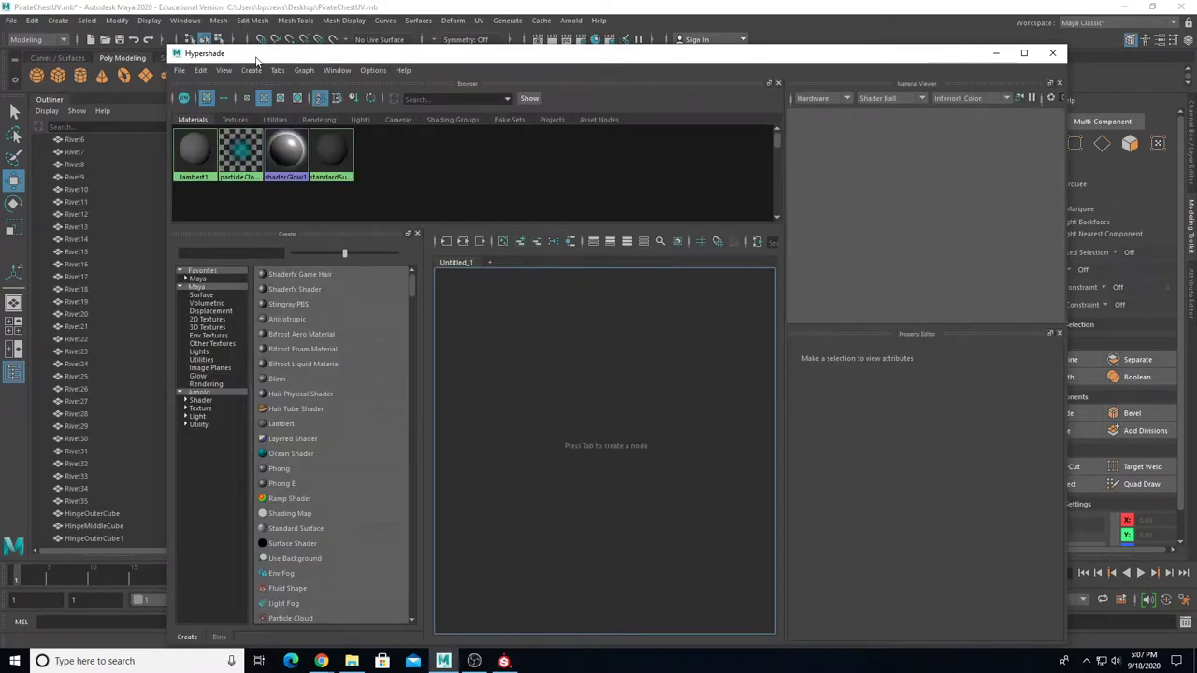
pyautogui.moveTo(259, 58); pyautogui.dragTo(305, 40)
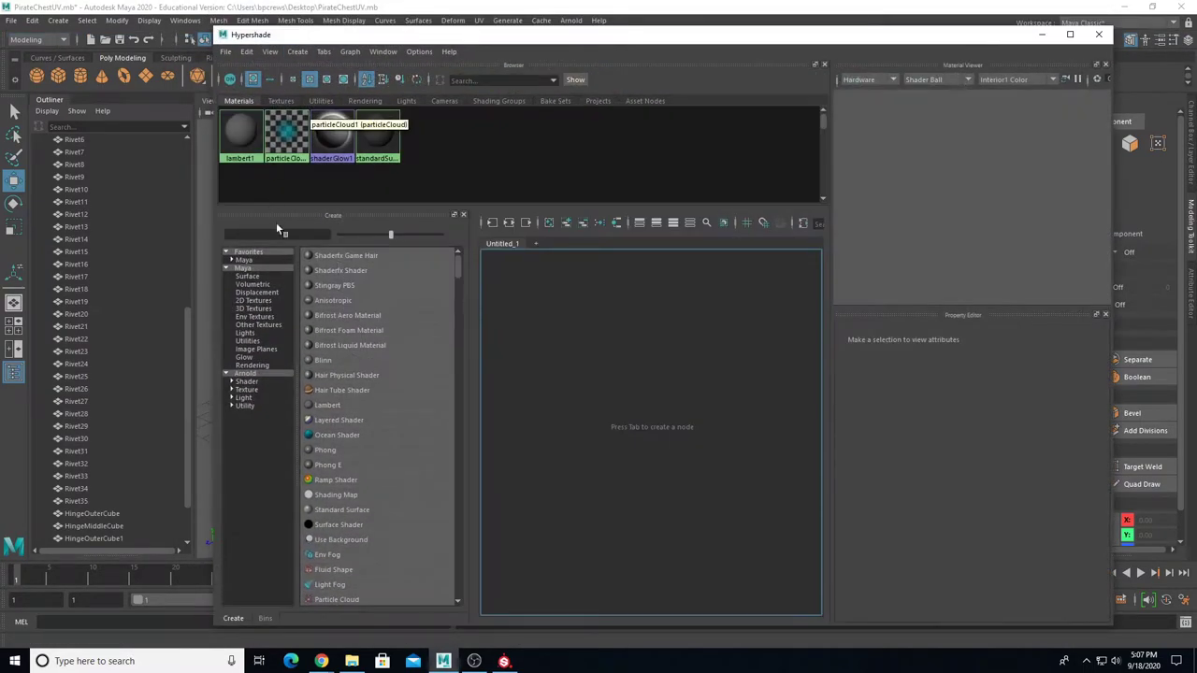
pyautogui.click(332, 286)
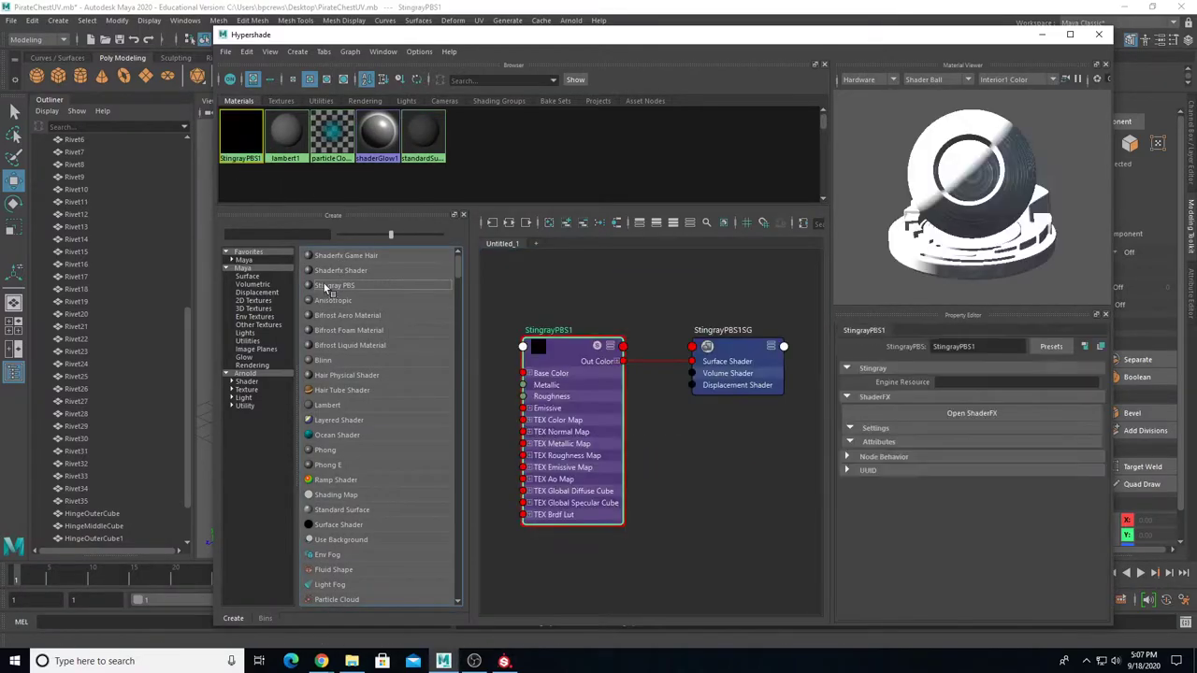
# Step: Rename the new Stingray PBS material as Mat_PirateChest
pyautogui.doubleClick(990, 346)
pyautogui.write('Mat_Pi')
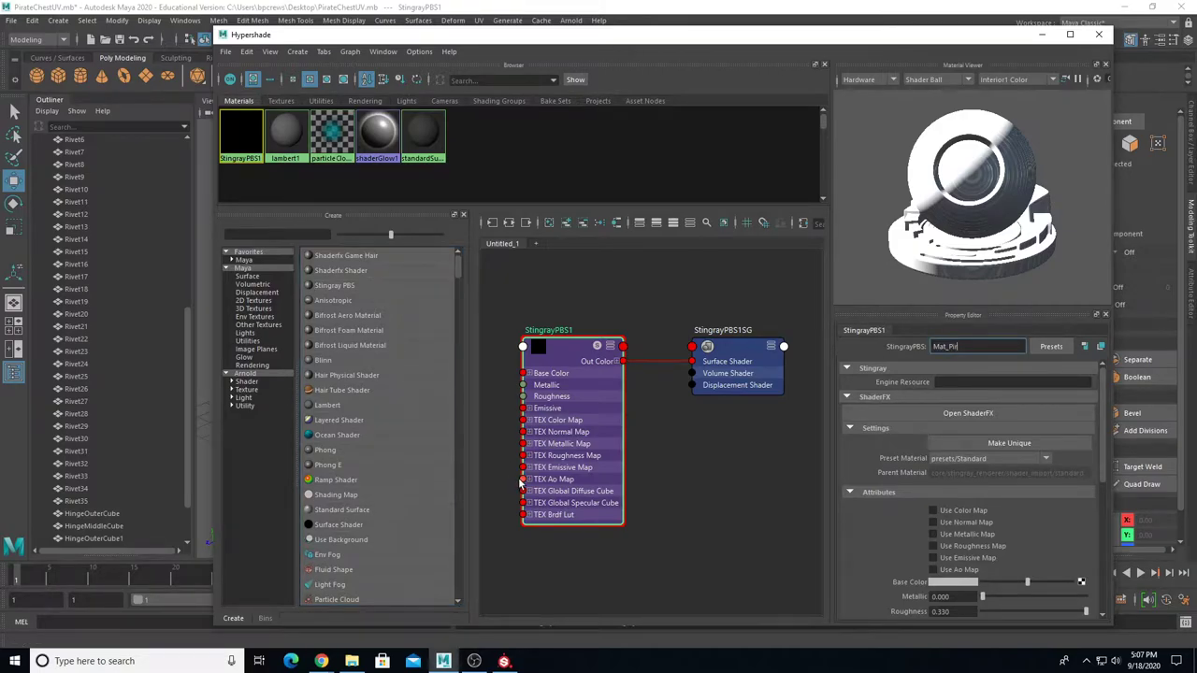
pyautogui.write('rateChest')
pyautogui.press('Return')
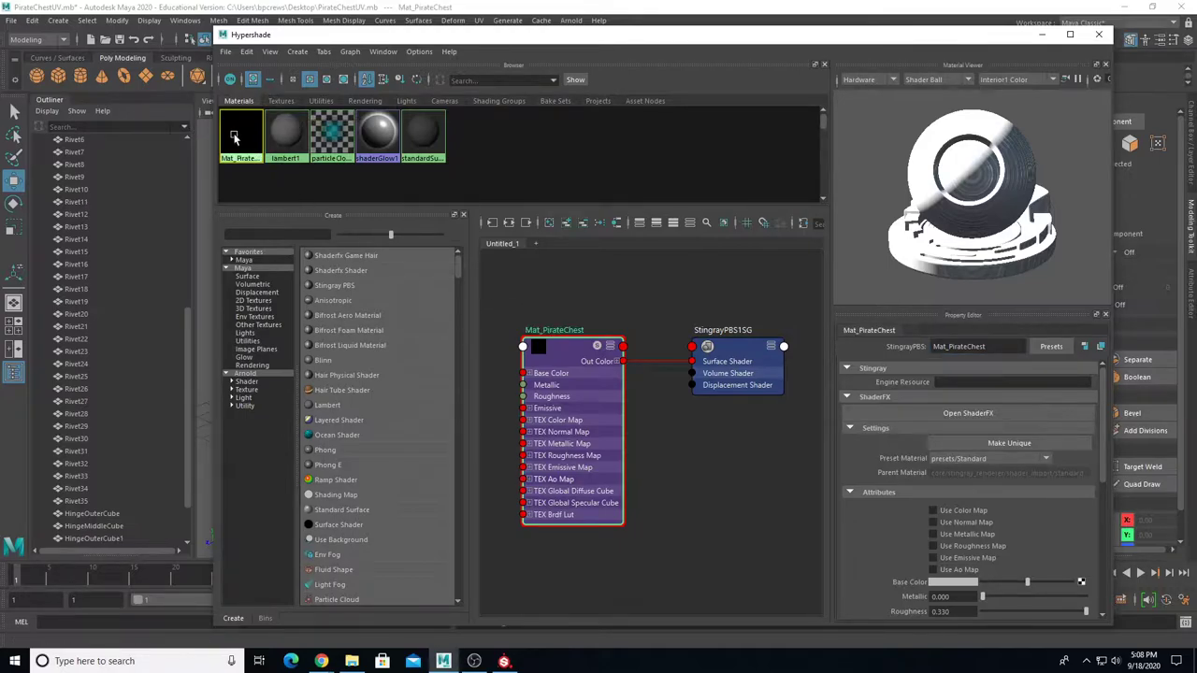
# Step: Select all meshes of the chest in the viewport and assign Mat_PirateChest to them
pyautogui.moveTo(378, 41); pyautogui.dragTo(481, 340)
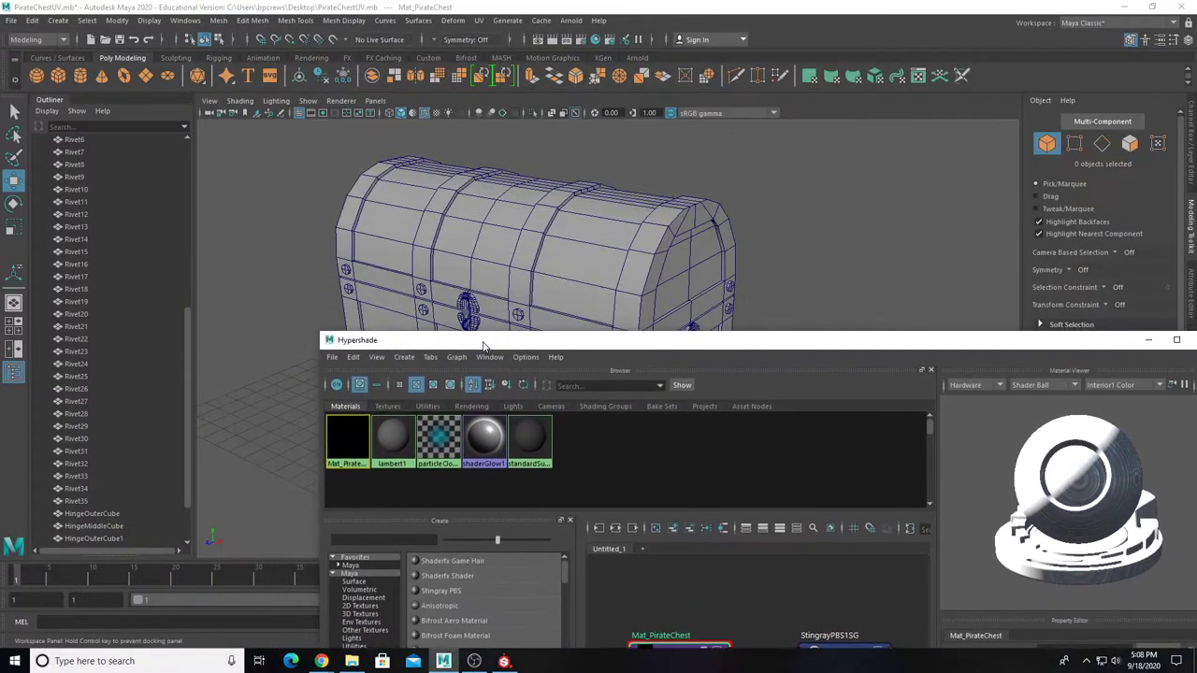
pyautogui.scroll(-3, 462, 301)
pyautogui.moveTo(446, 211); pyautogui.dragTo(716, 328)
pyautogui.moveTo(348, 429); pyautogui.dragTo(344, 398, button='right')
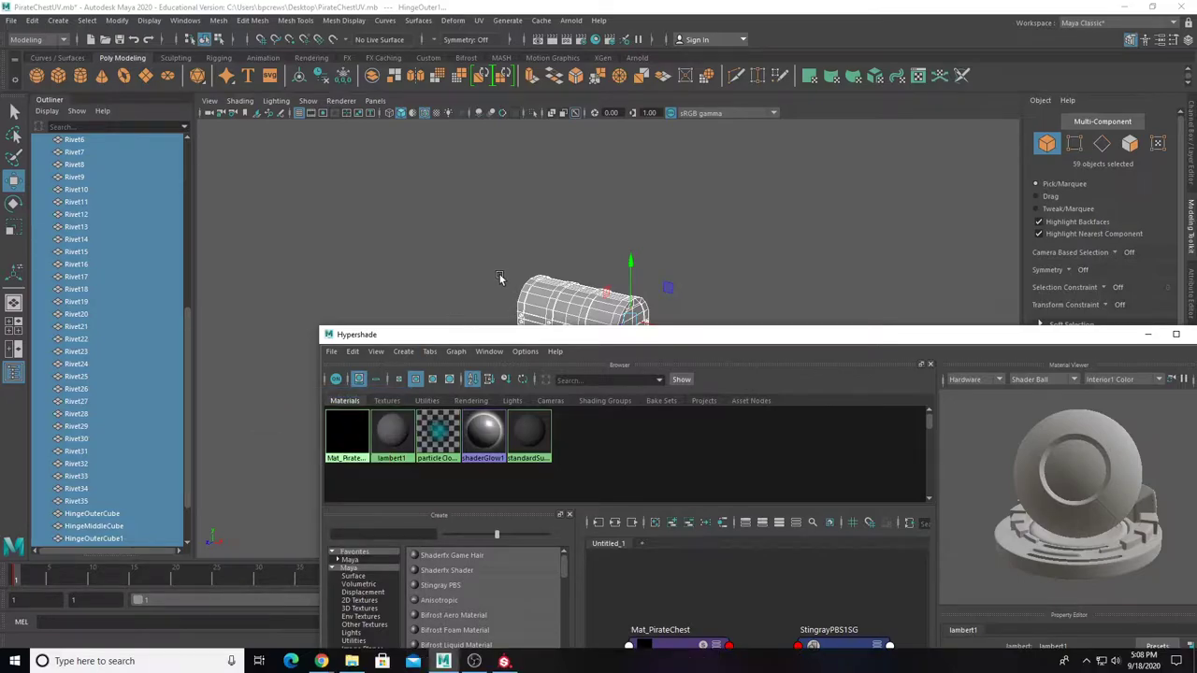
# Step: Hide the Outliner and arrange the framed chest beside the Hypershade window
pyautogui.keyDown('alt'); pyautogui.moveTo(502, 279); pyautogui.dragTo(320, 199, button='middle'); pyautogui.keyUp('alt')
pyautogui.scroll(5, 320, 198)
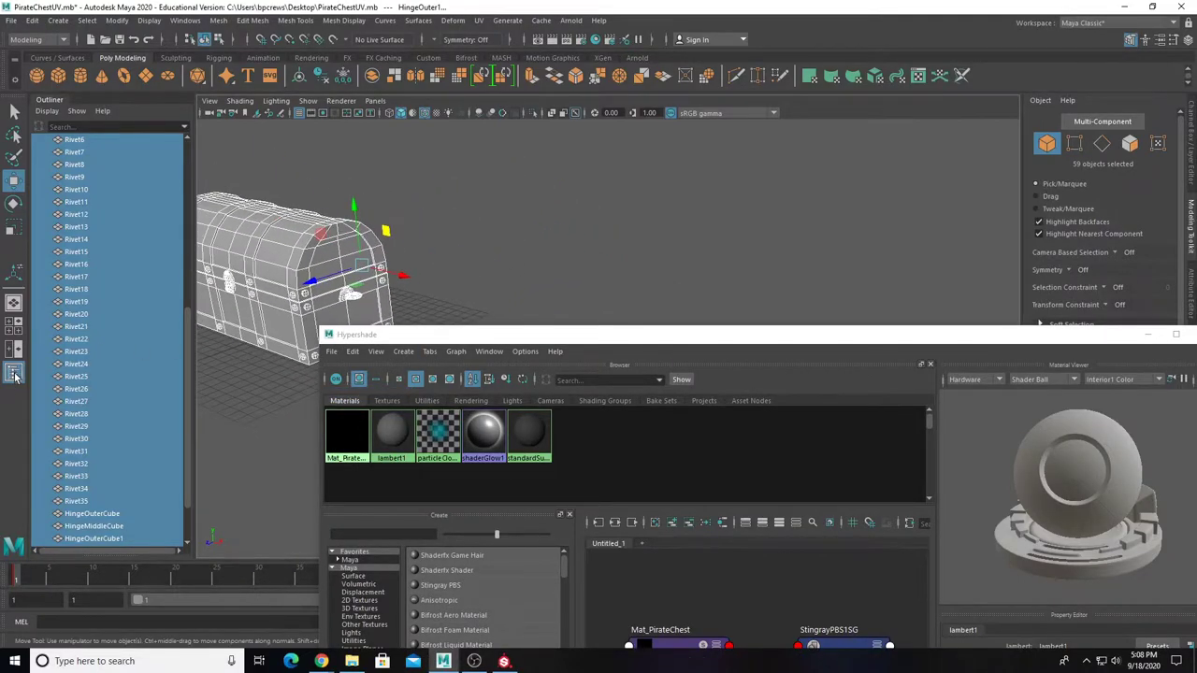
pyautogui.click(13, 373)
pyautogui.press('f')
pyautogui.moveTo(443, 334); pyautogui.dragTo(393, 47)
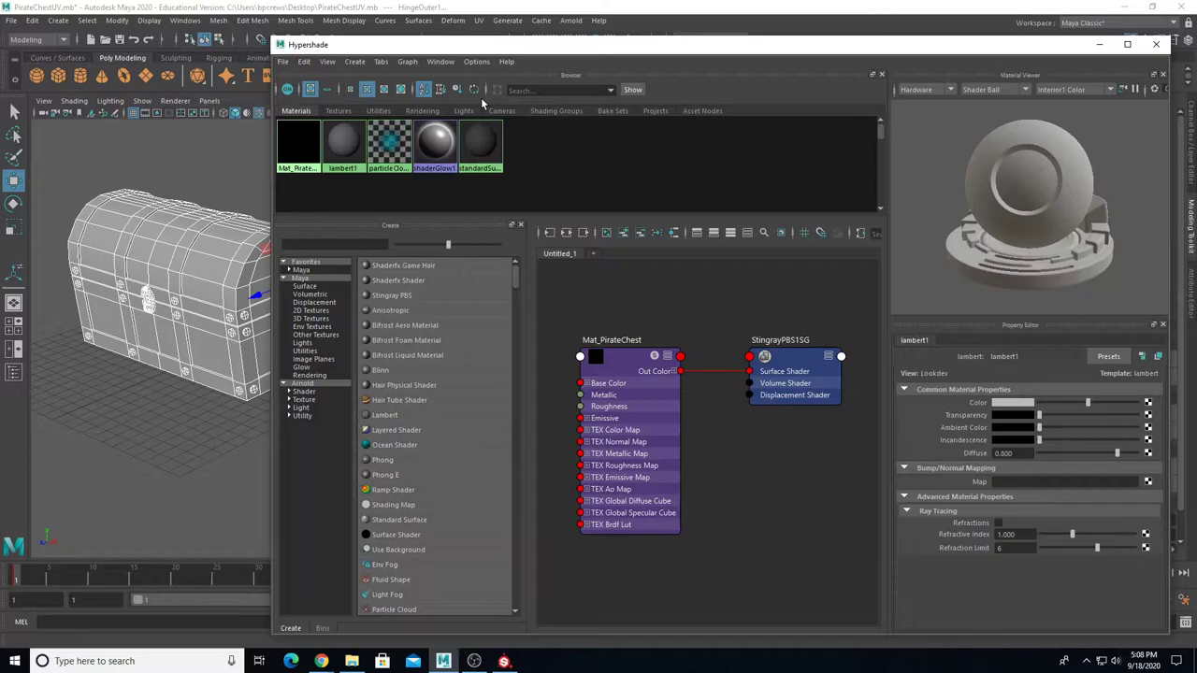
# Step: Save the scene as PirateChestTextured.mb in the PirateChestTextures folder on the Desktop
pyautogui.click(352, 661)
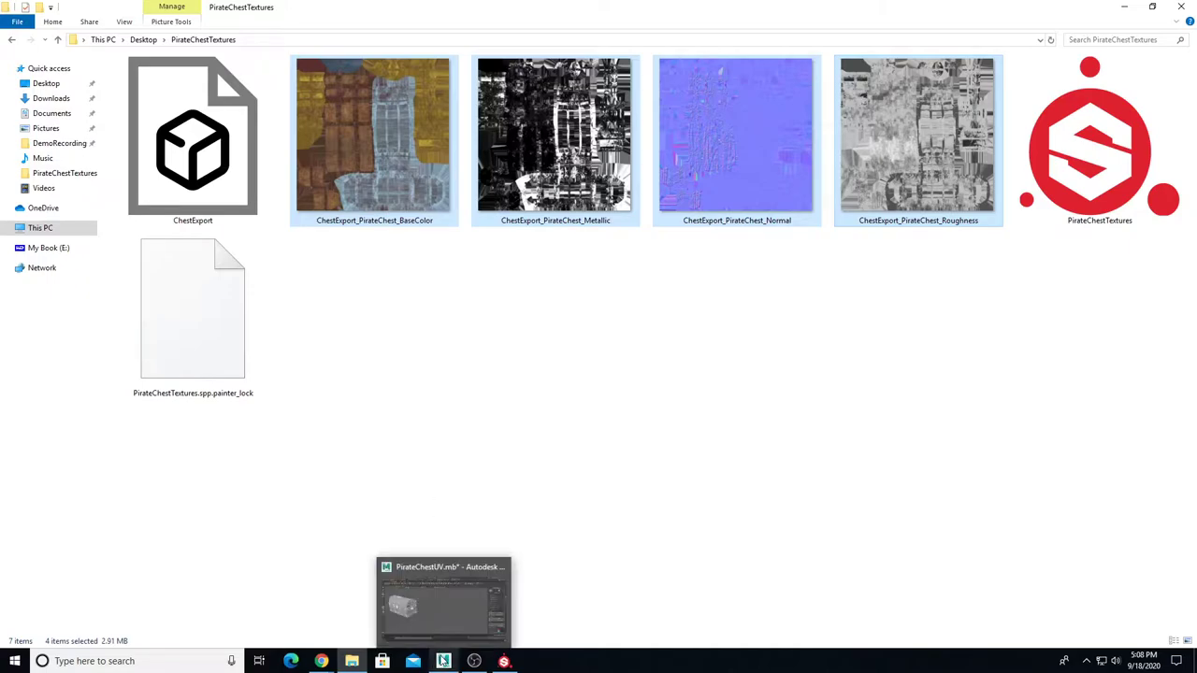
pyautogui.click(443, 660)
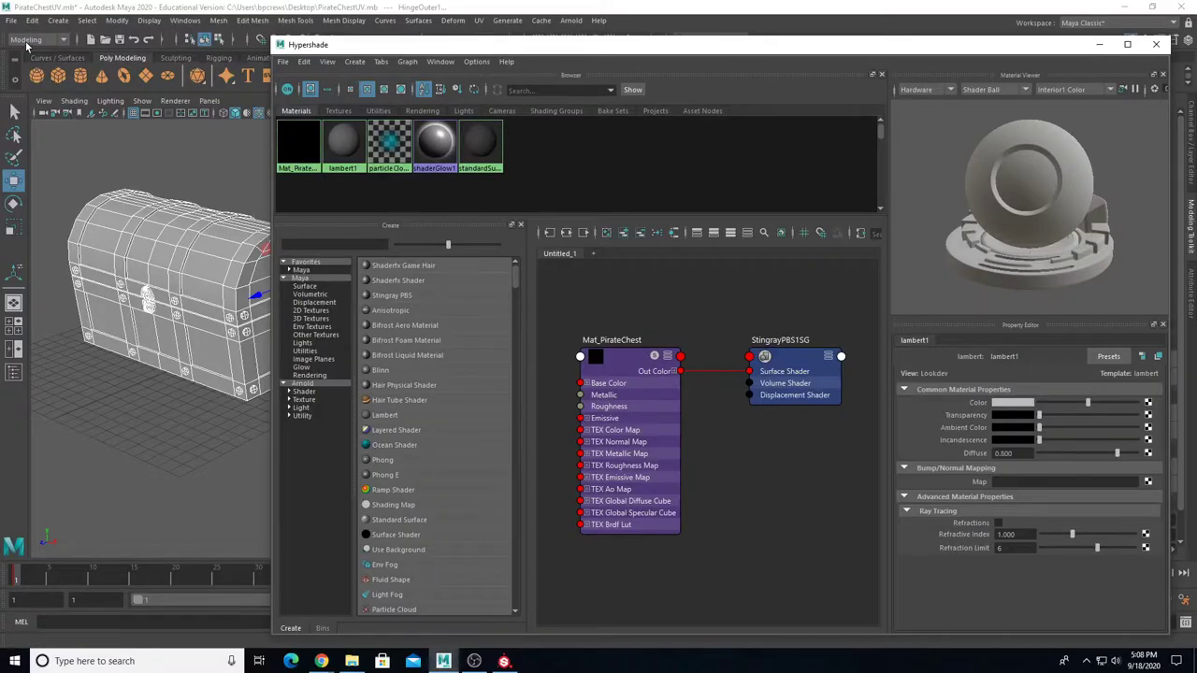
pyautogui.click(17, 25)
pyautogui.click(46, 88)
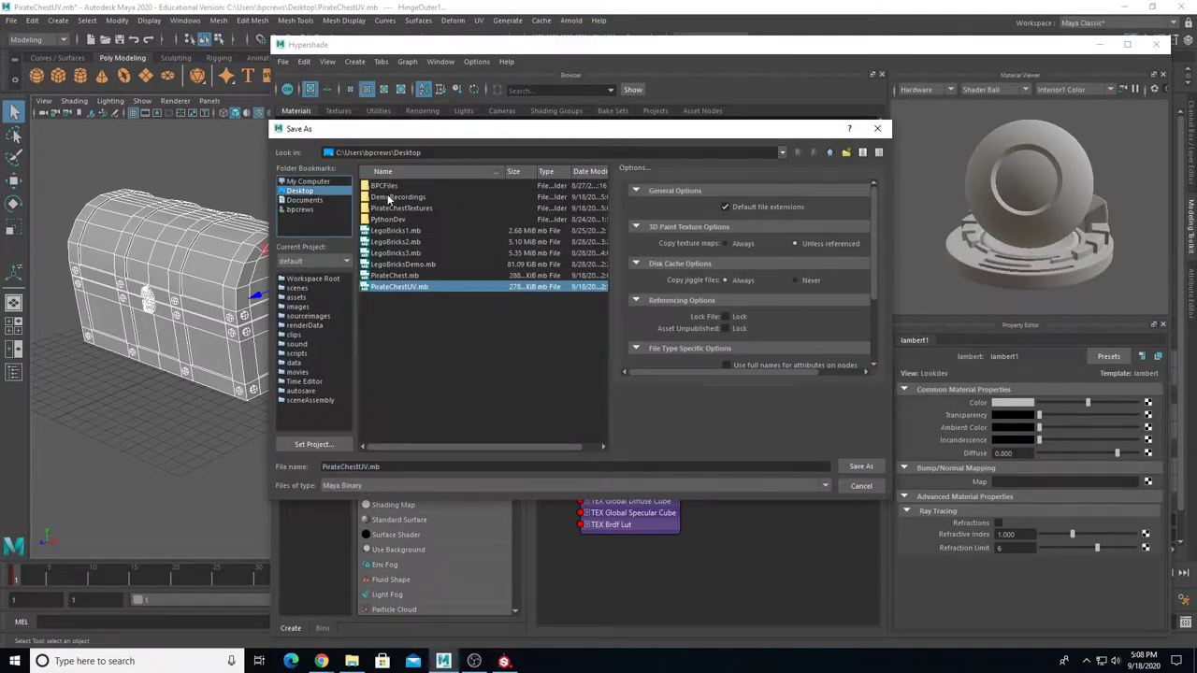
pyautogui.doubleClick(378, 207)
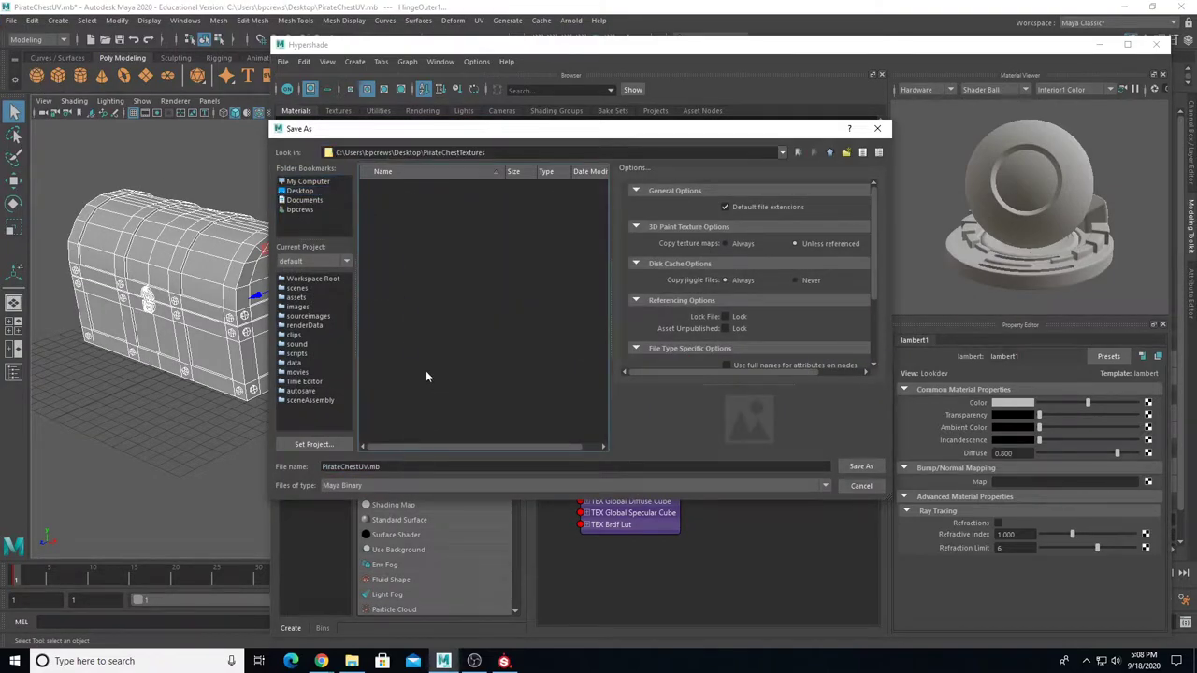
pyautogui.click(367, 467)
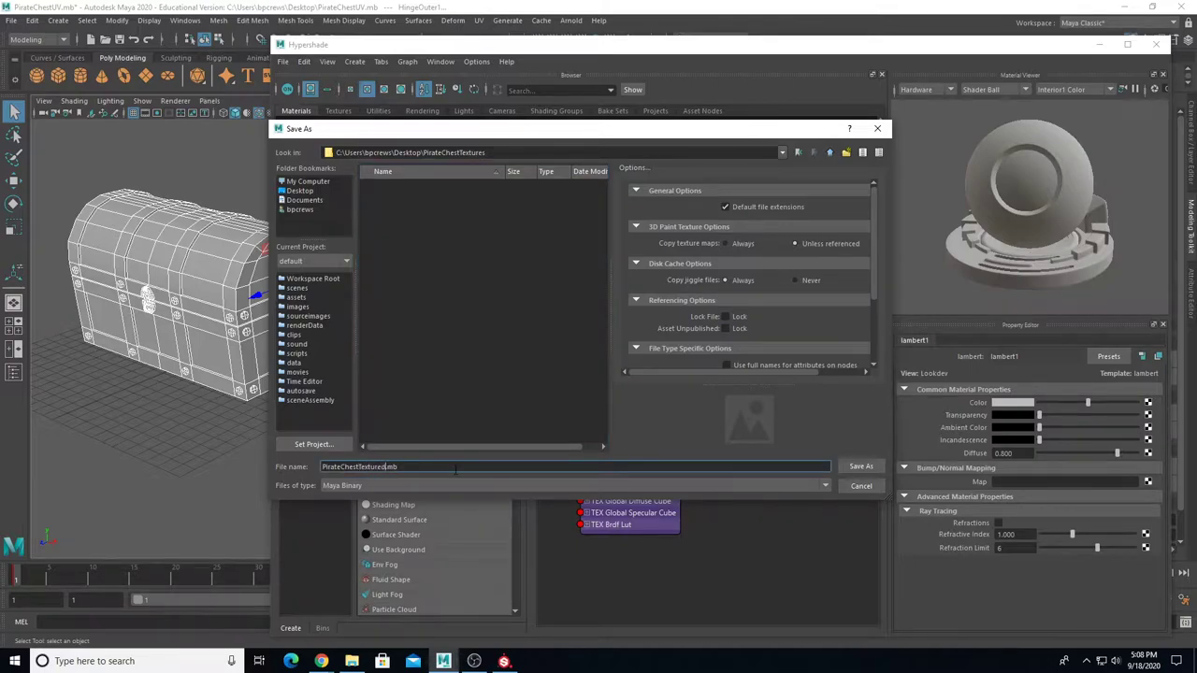
pyautogui.click(860, 467)
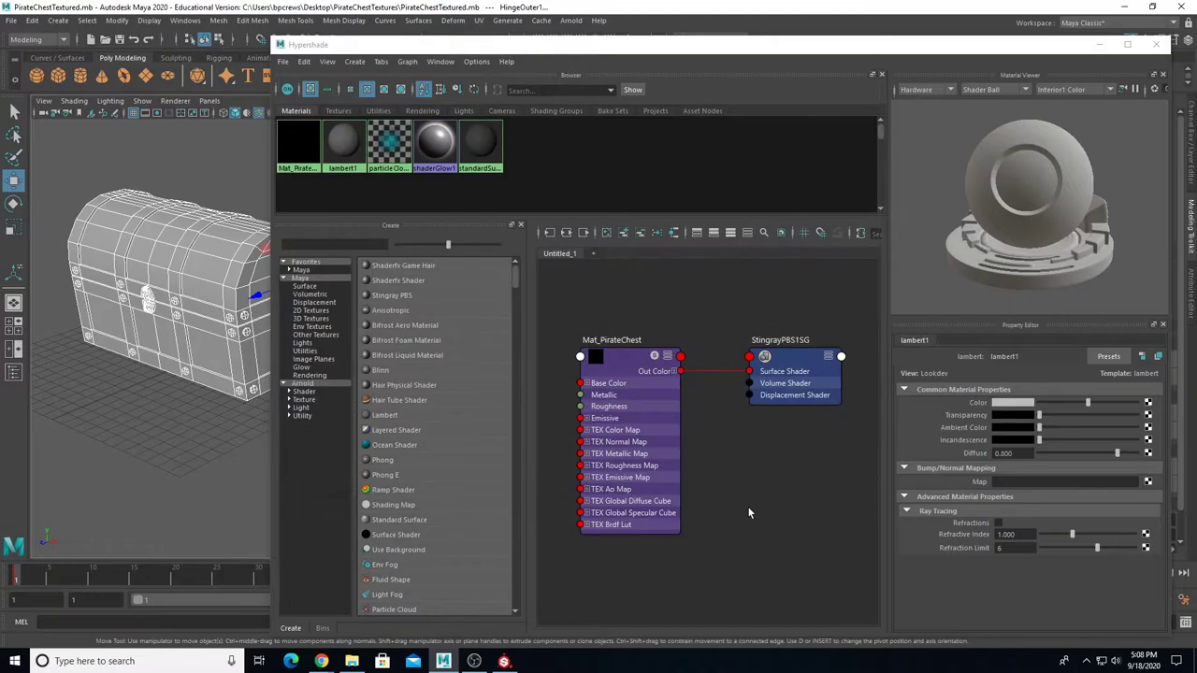
# Step: Check the PirateChestTextures folder for the saved Maya scene alongside the exported textures, and return to Maya
pyautogui.click(351, 661)
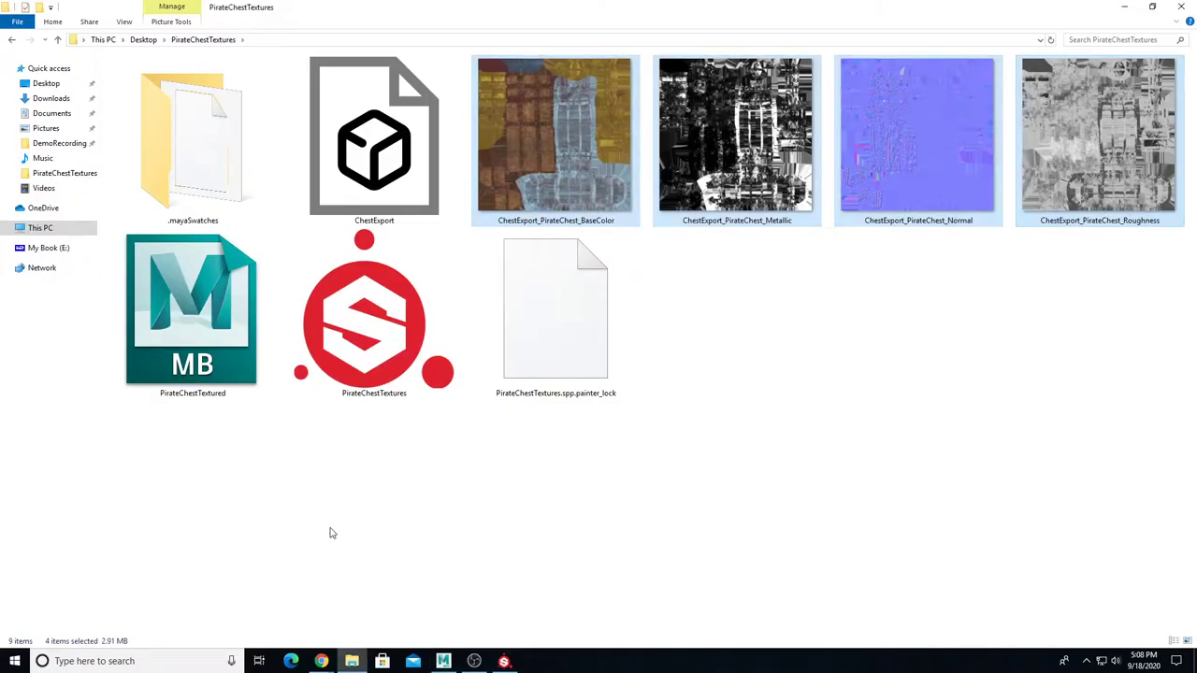
pyautogui.click(207, 335)
pyautogui.click(719, 135)
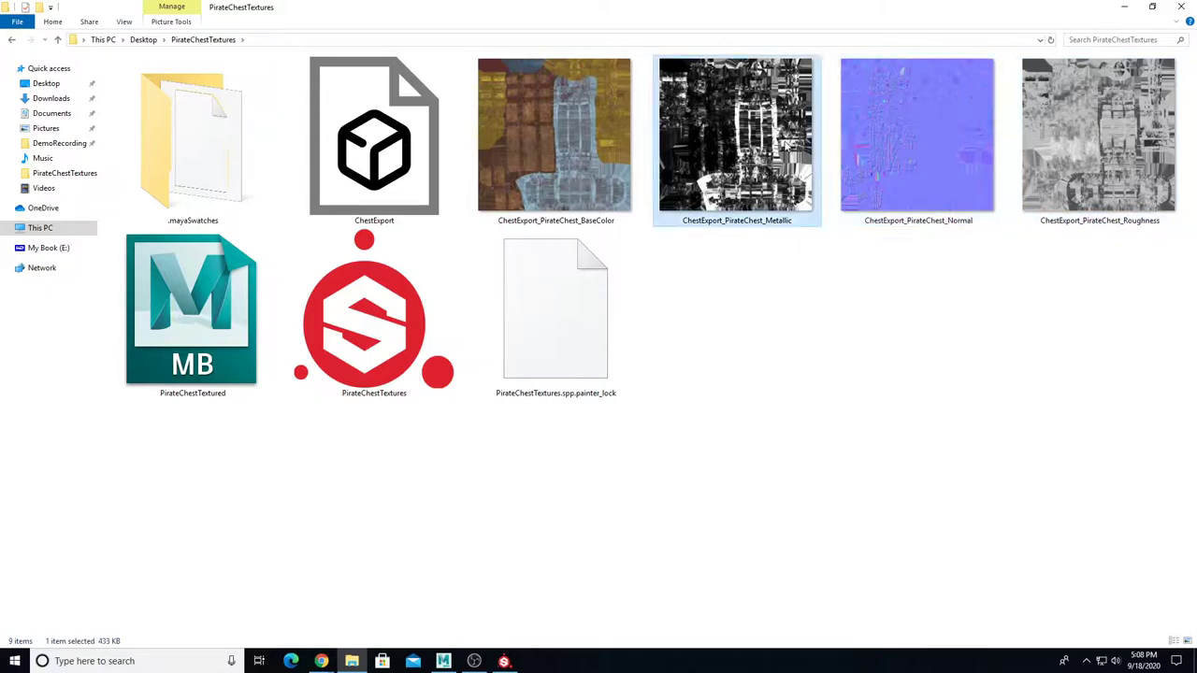
pyautogui.click(507, 155)
pyautogui.click(444, 661)
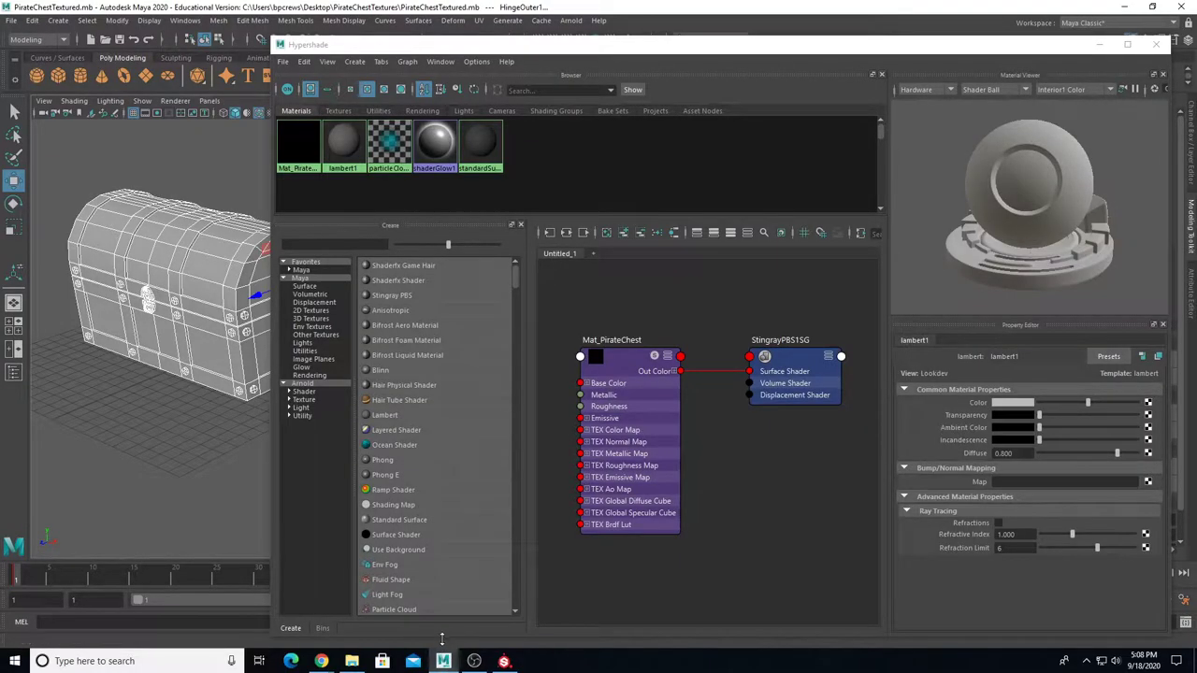
# Step: Enable the color, normal, metallic and roughness maps on the Mat_PirateChest material
pyautogui.click(629, 363)
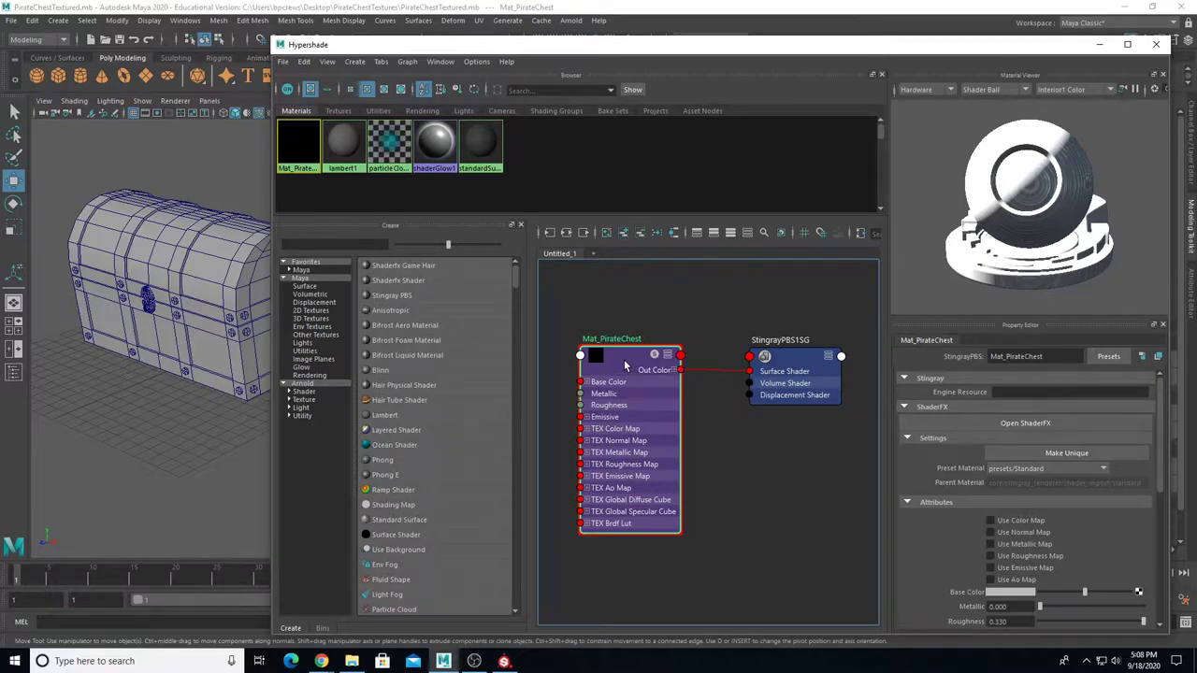
pyautogui.scroll(-2, 1071, 526)
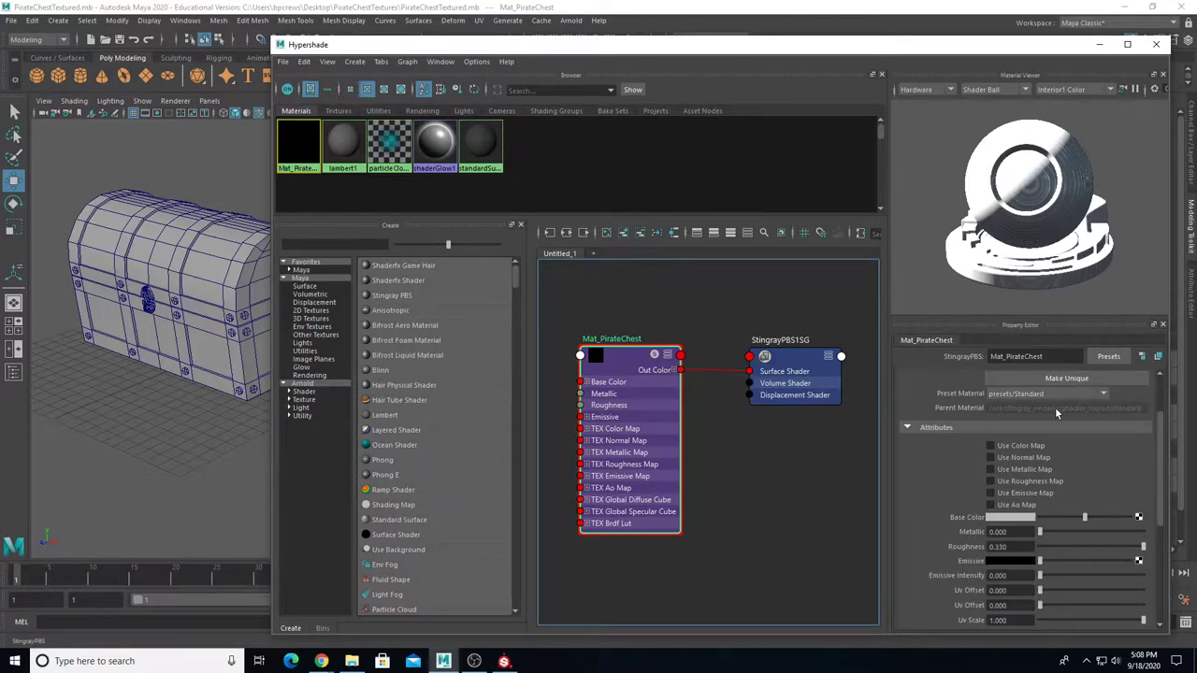
pyautogui.click(1020, 449)
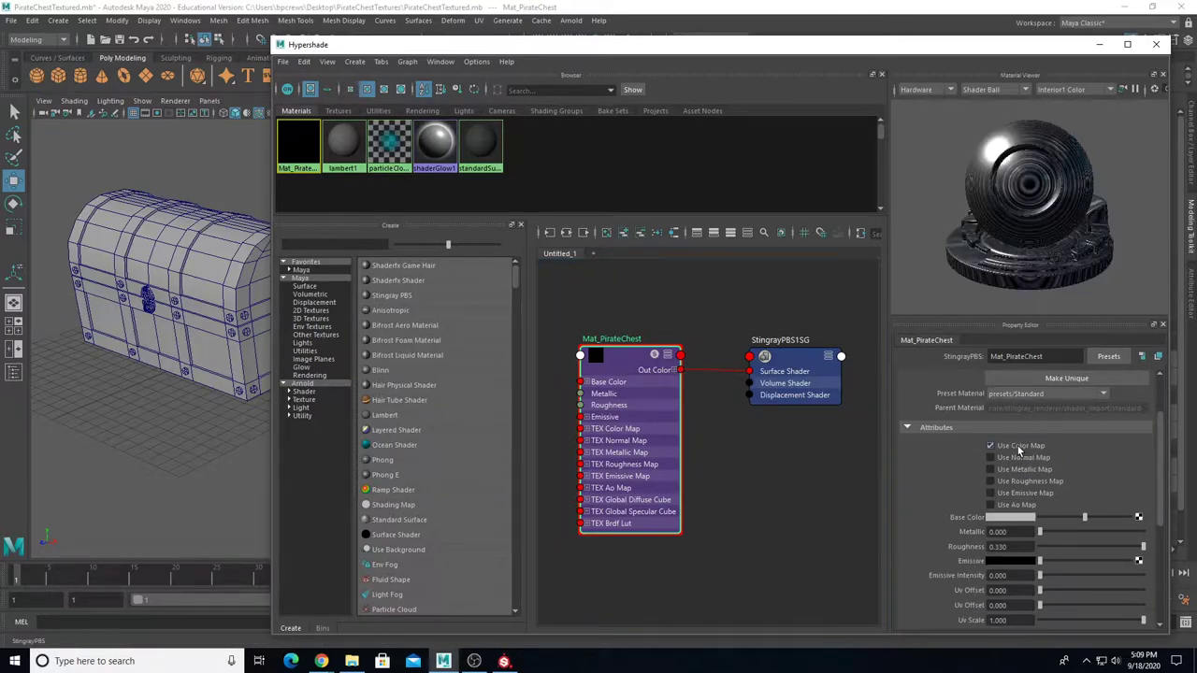
pyautogui.click(1029, 470)
pyautogui.click(1040, 482)
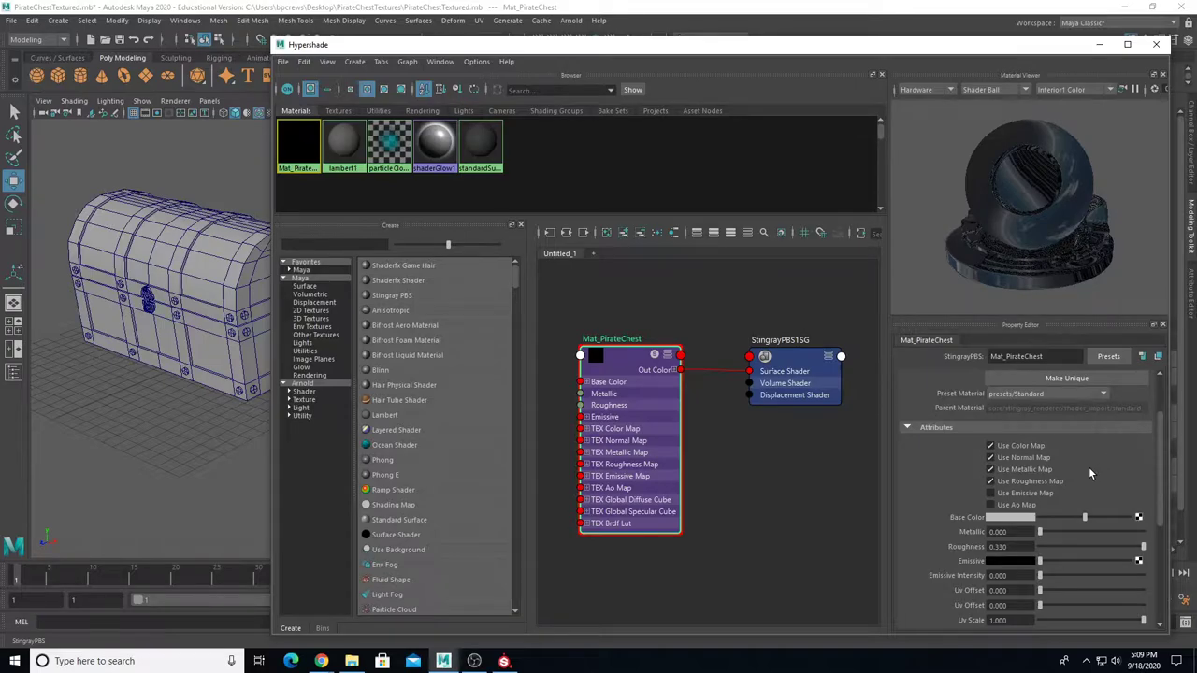
# Step: Assign ChestExport_PirateChest_BaseColor.png from the Desktop's PirateChestTextures folder to the material's Color Map through a new file texture
pyautogui.scroll(-5, 1052, 493)
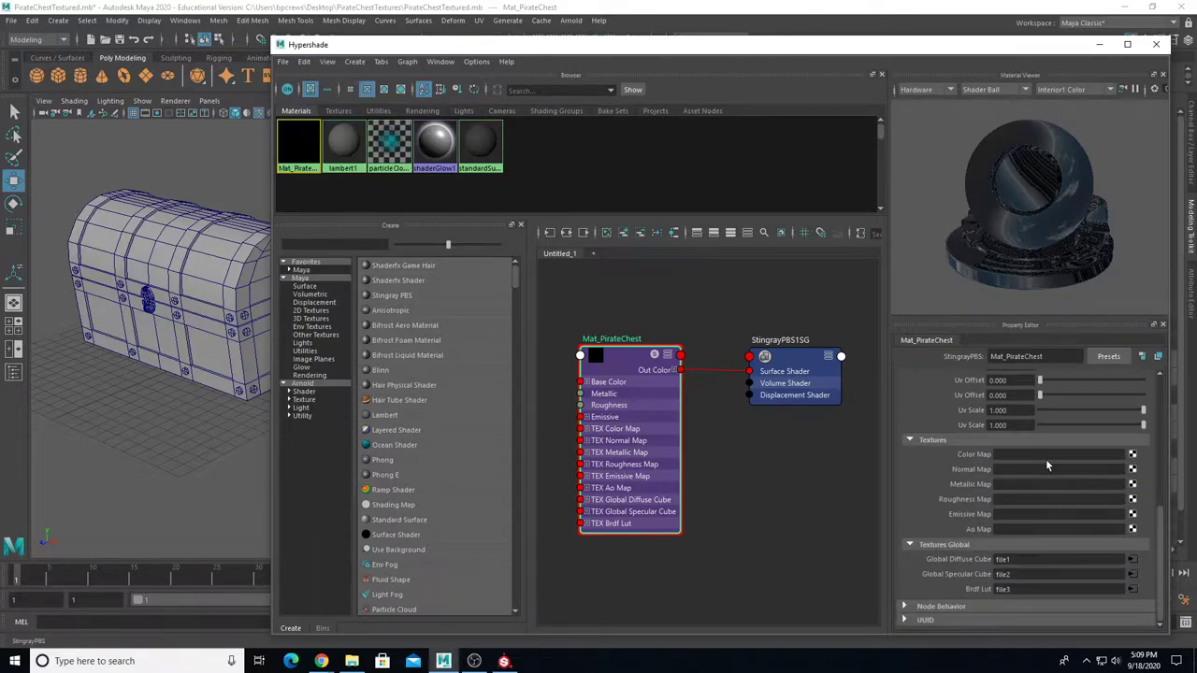
pyautogui.click(1133, 457)
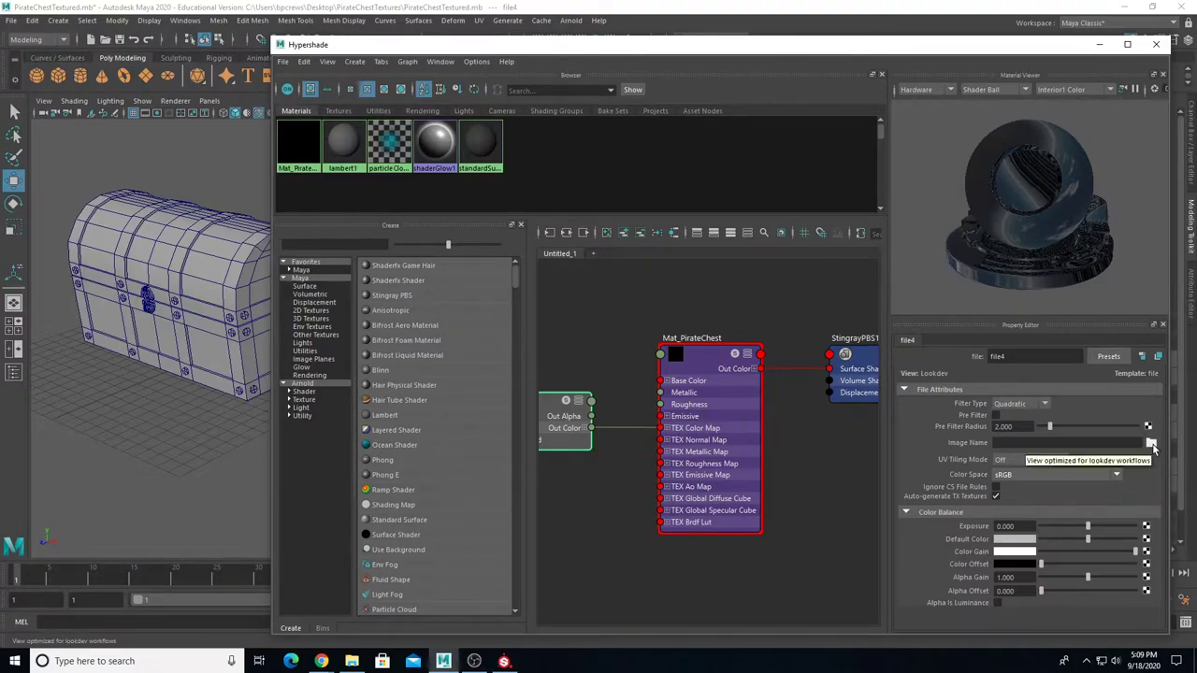
pyautogui.click(1152, 445)
pyautogui.click(301, 191)
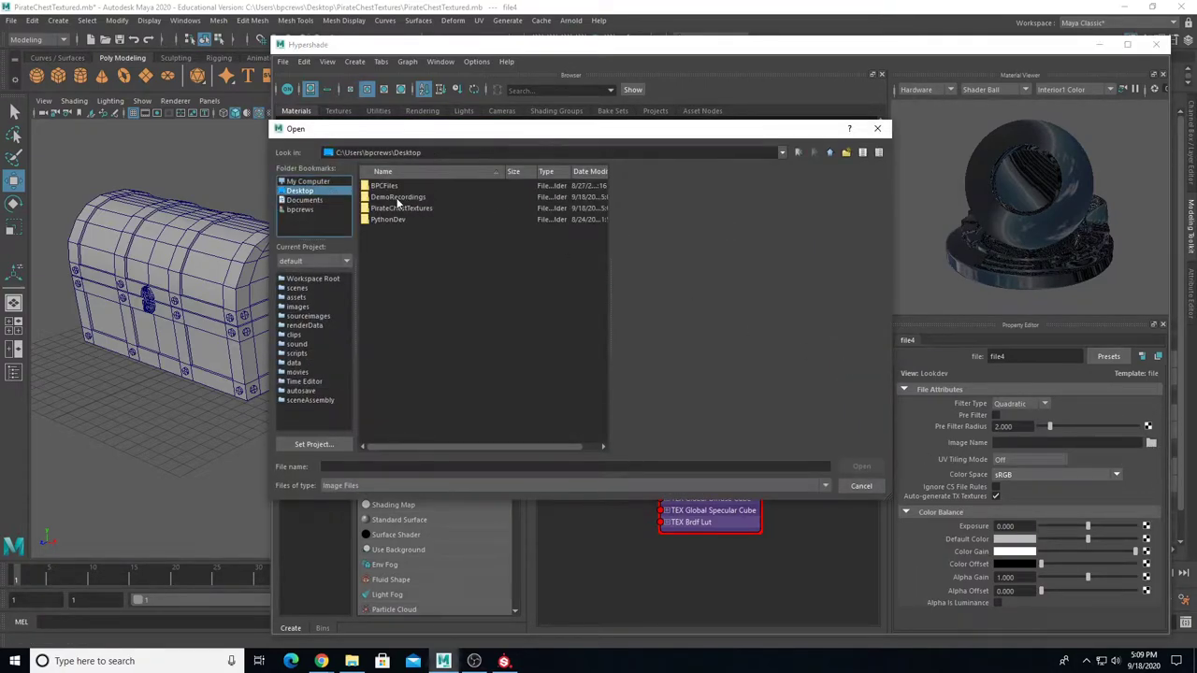
pyautogui.doubleClick(393, 208)
pyautogui.click(393, 208)
pyautogui.click(410, 198)
pyautogui.click(860, 466)
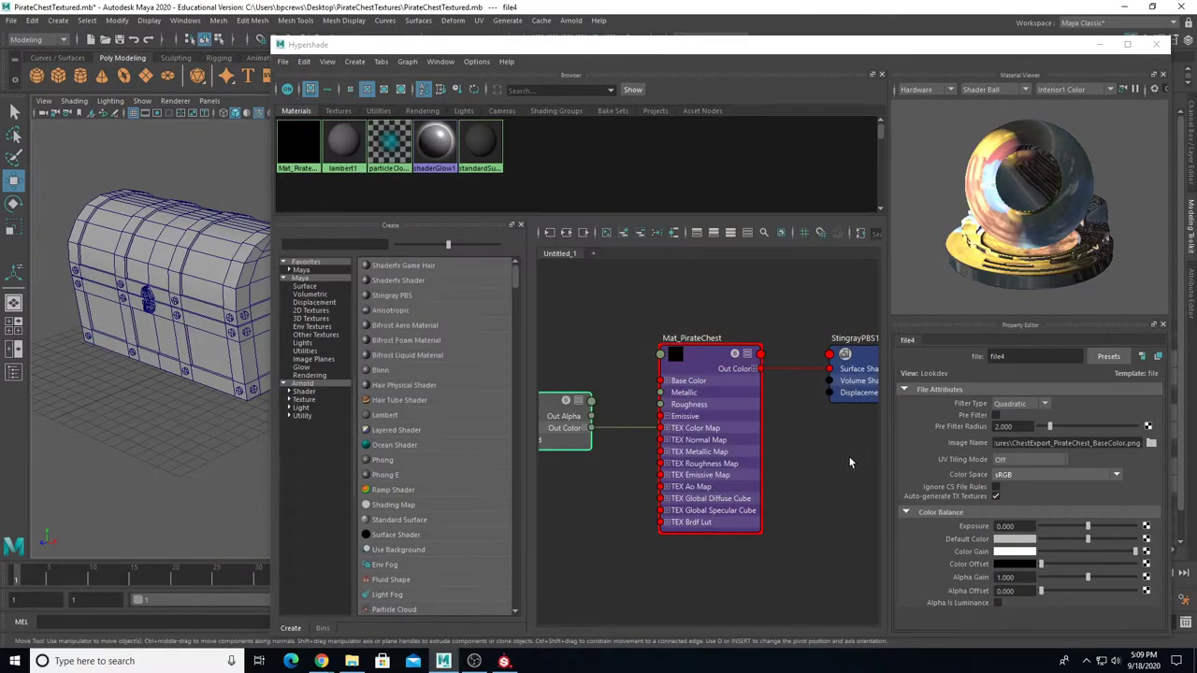
pyautogui.keyDown('alt'); pyautogui.moveTo(609, 405); pyautogui.dragTo(679, 378, button='middle'); pyautogui.keyUp('alt')
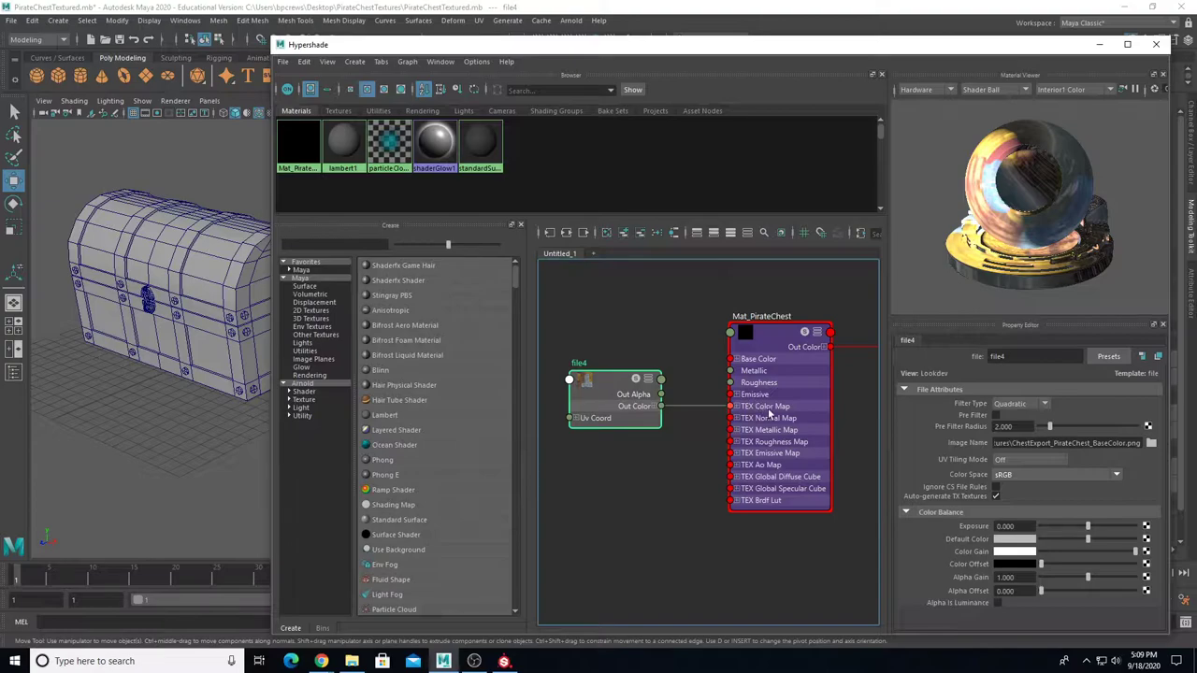
# Step: Assign ChestExport_PirateChest_Normal.png to the Normal Map of Mat_PirateChest through a new file texture
pyautogui.click(777, 347)
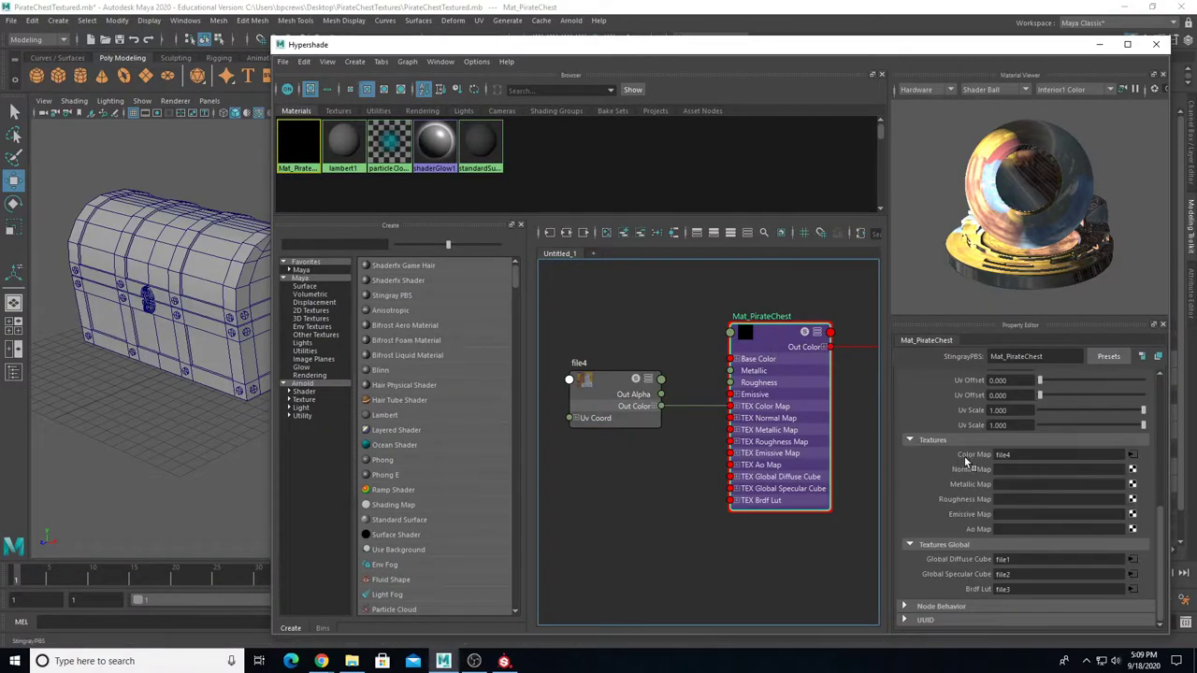
pyautogui.click(1133, 469)
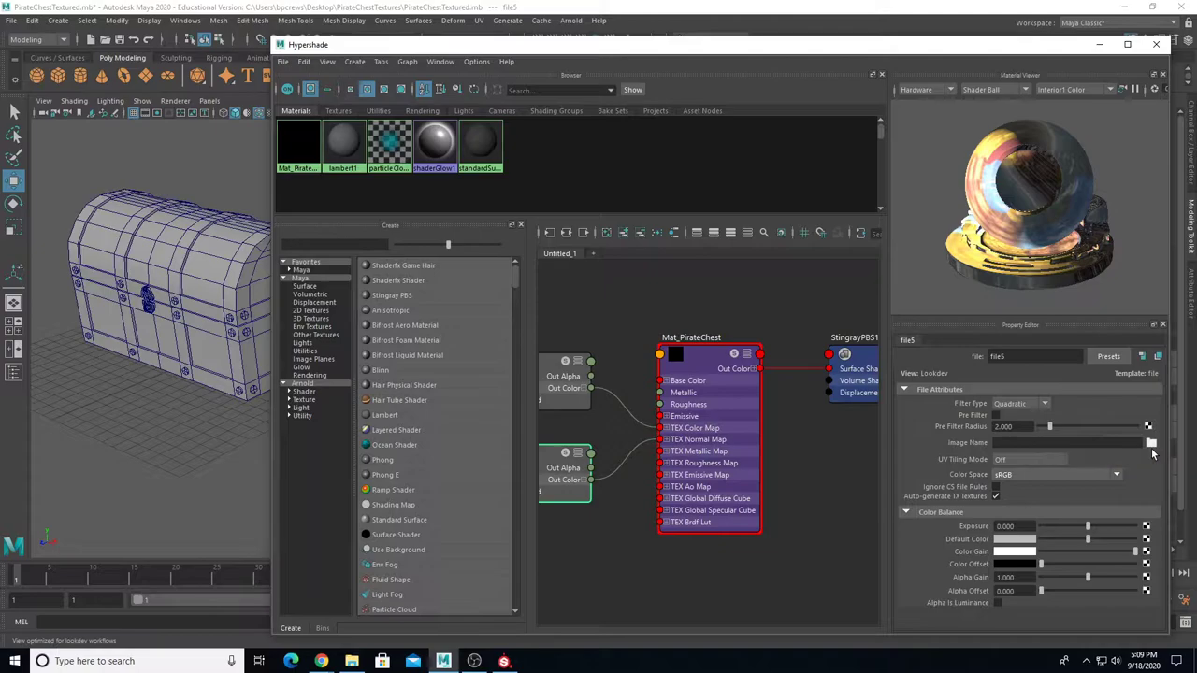
pyautogui.click(1152, 445)
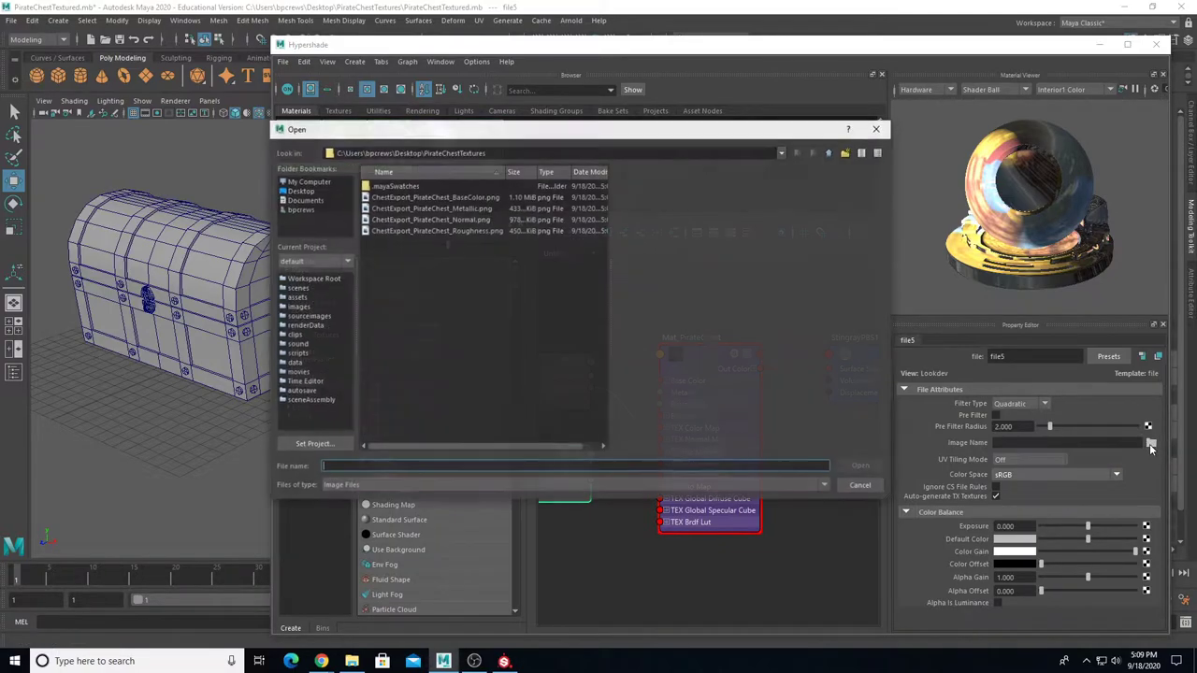
pyautogui.click(456, 221)
pyautogui.click(855, 466)
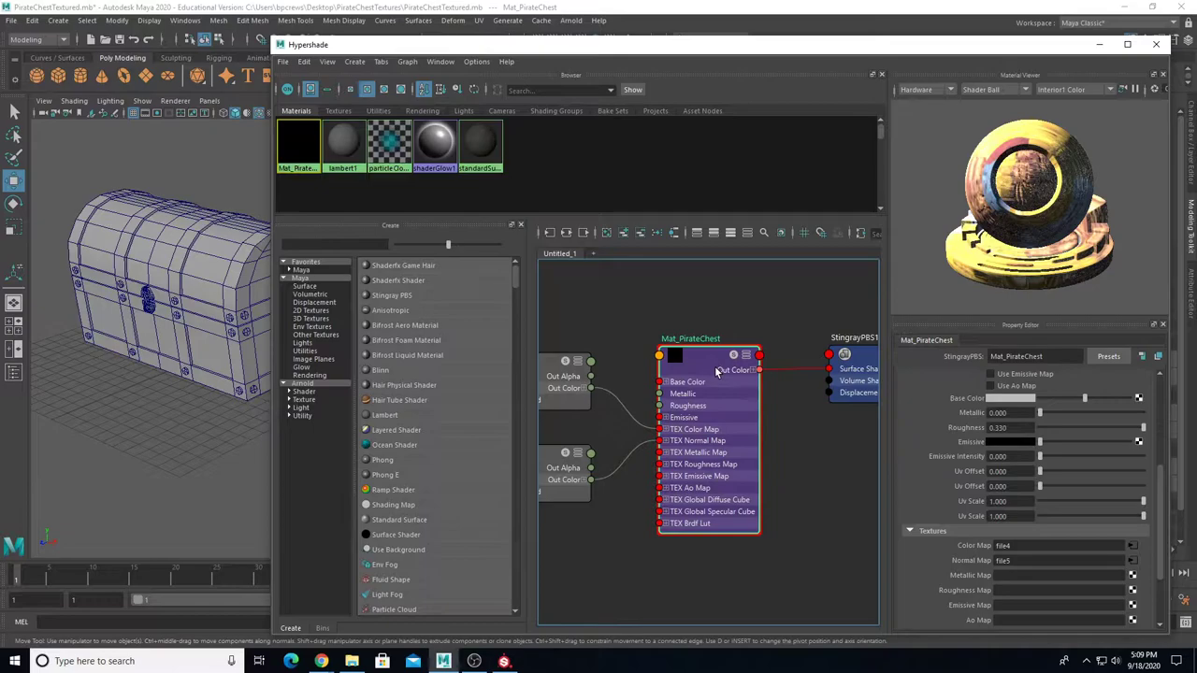
# Step: Assign ChestExport_PirateChest_Metallic.png to the Metallic Map of Mat_PirateChest through a new file texture
pyautogui.scroll(-3, 1101, 530)
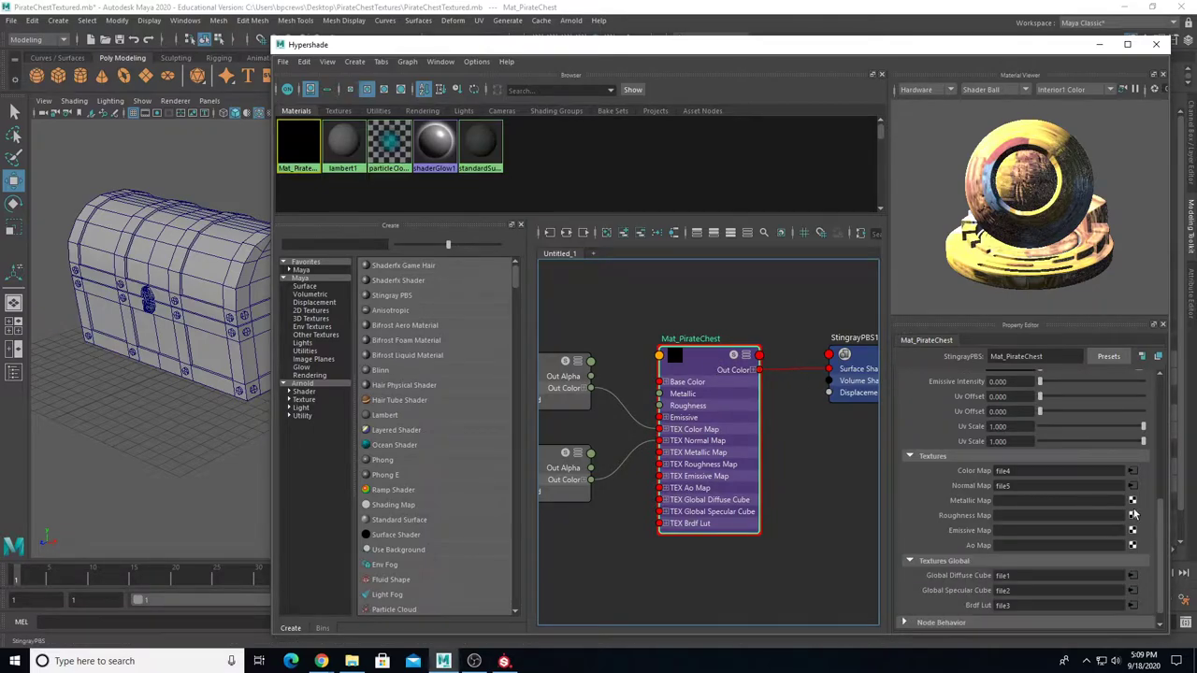
pyautogui.click(1133, 501)
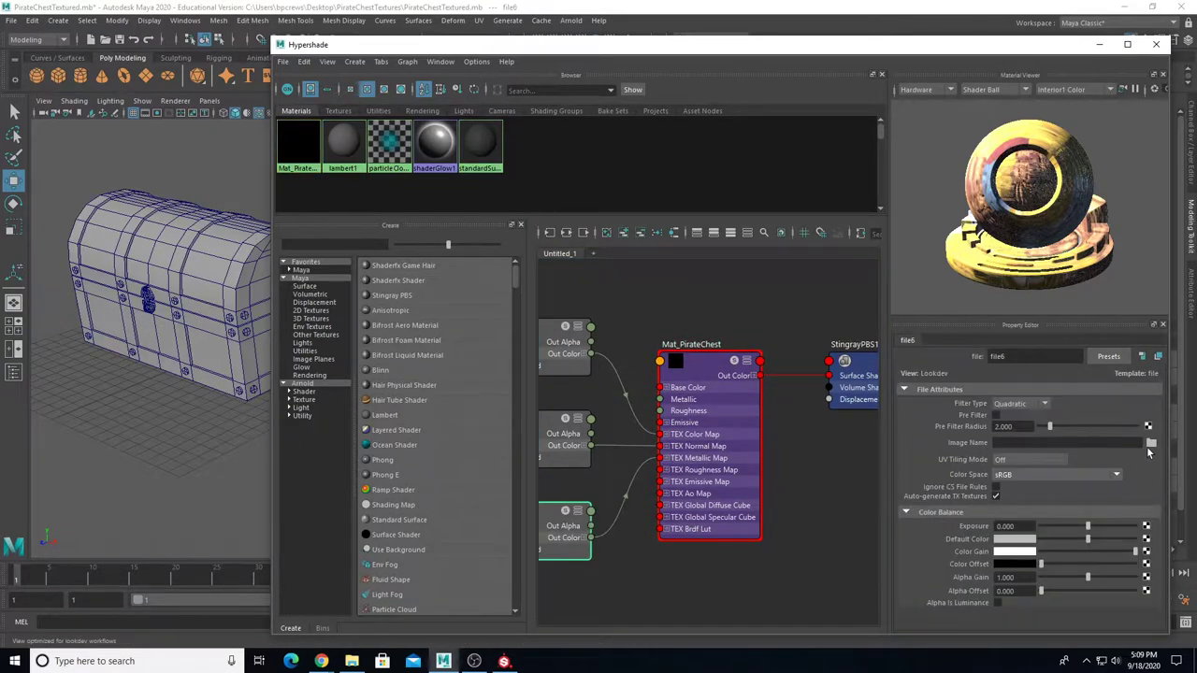
pyautogui.click(1151, 443)
pyautogui.click(467, 209)
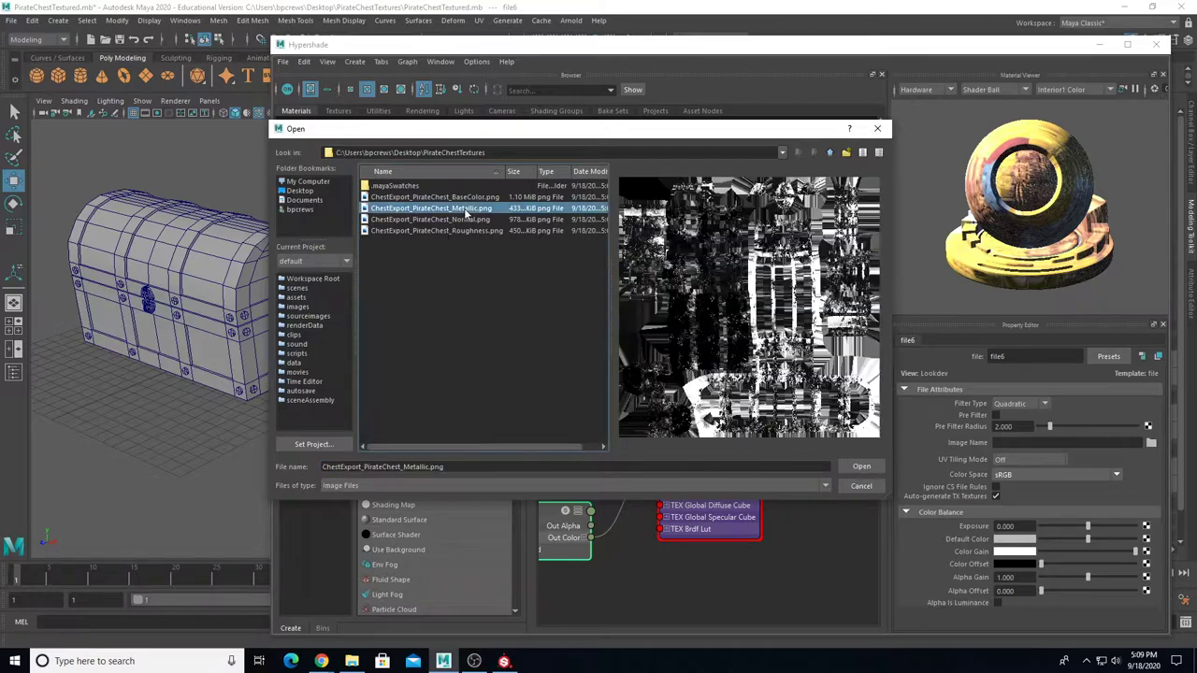
pyautogui.click(860, 468)
# Step: Assign ChestExport_PirateChest_Roughness.png to the Roughness Map of Mat_PirateChest through a new file texture
pyautogui.click(703, 378)
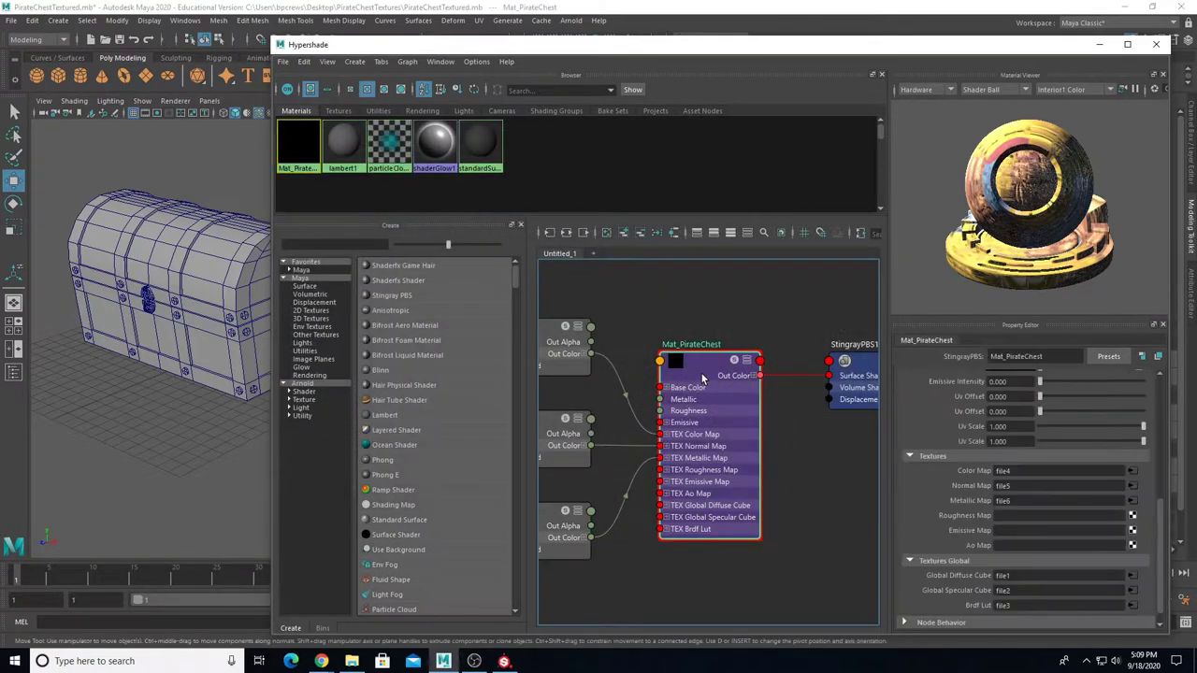
pyautogui.click(1132, 515)
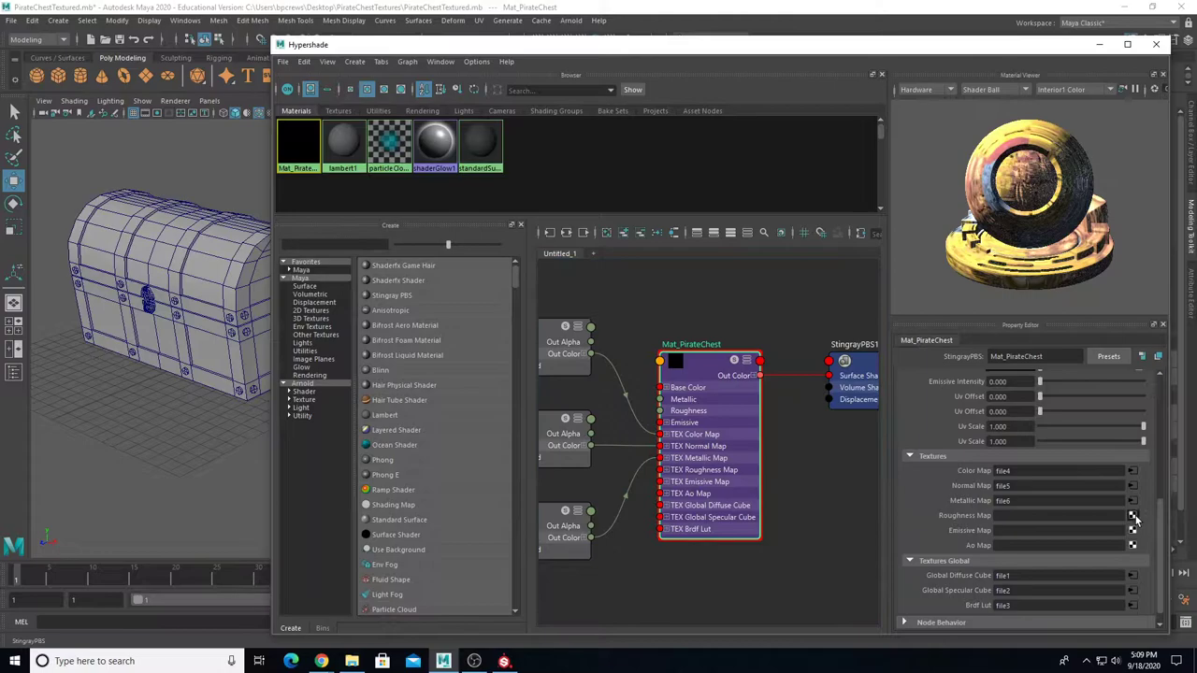
pyautogui.click(1152, 443)
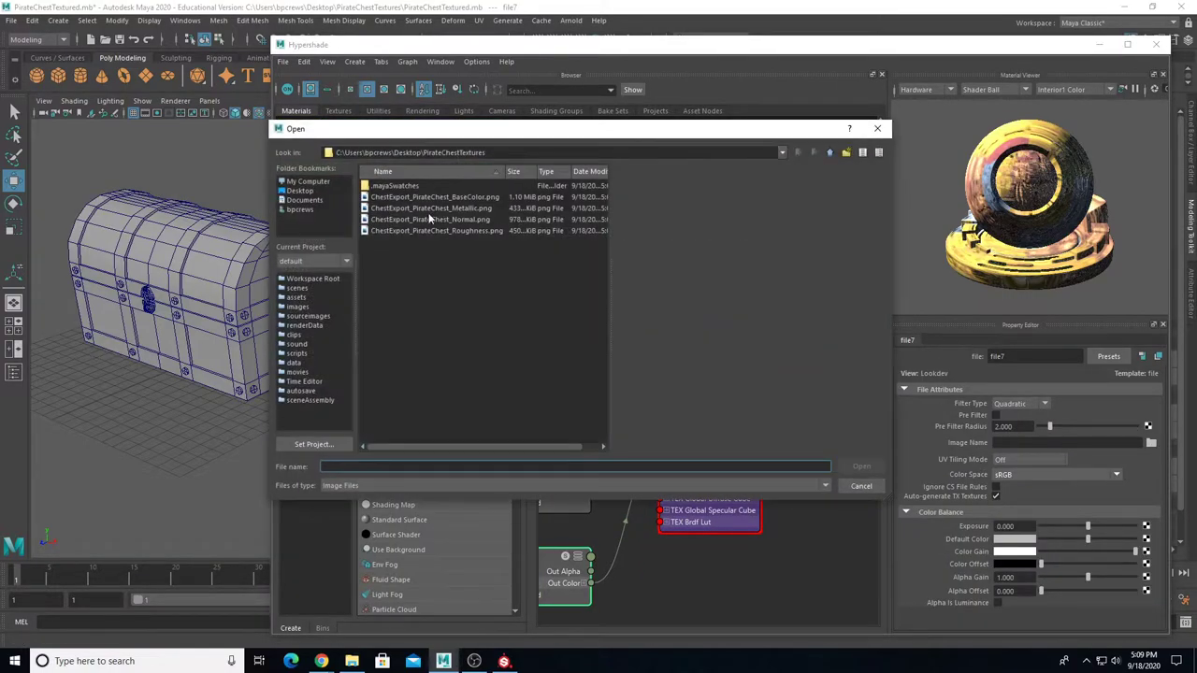
pyautogui.click(428, 231)
pyautogui.click(862, 468)
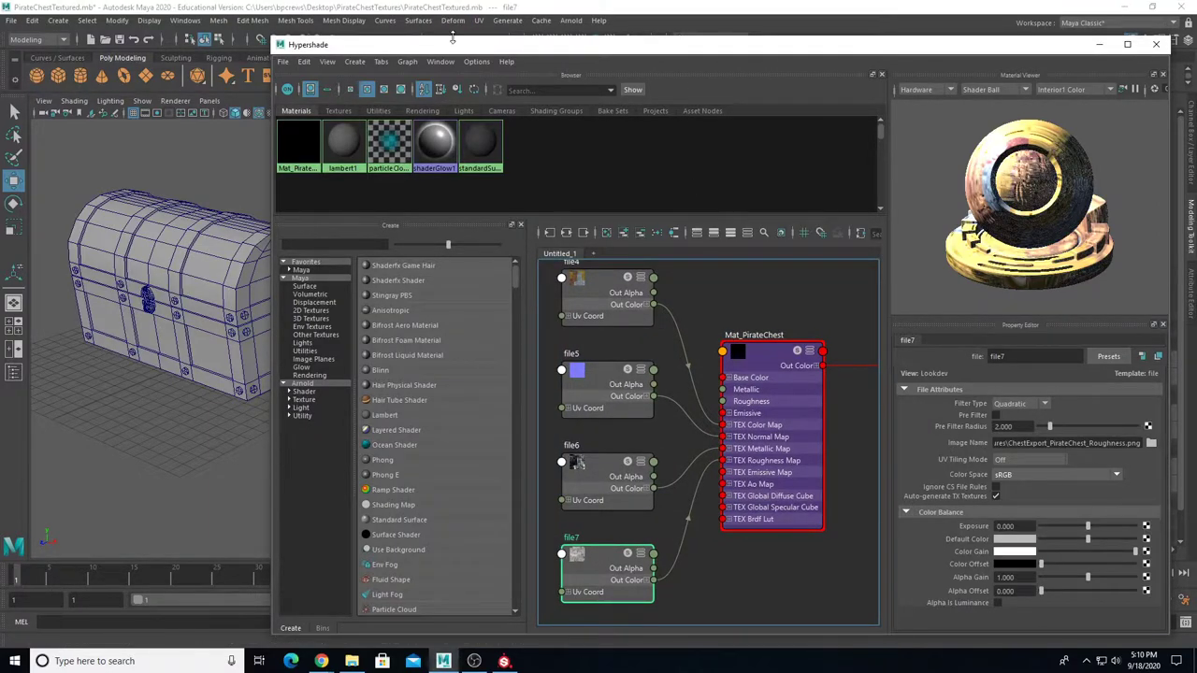
# Step: Move the Hypershade window clear of the chest, display the model with textures and turn off the wireframe overlay
pyautogui.moveTo(438, 48); pyautogui.dragTo(435, 328)
pyautogui.moveTo(445, 419); pyautogui.dragTo(437, 485)
pyautogui.keyDown('alt'); pyautogui.moveTo(359, 356); pyautogui.dragTo(603, 313, button='middle'); pyautogui.keyUp('alt')
pyautogui.scroll(3, 604, 313)
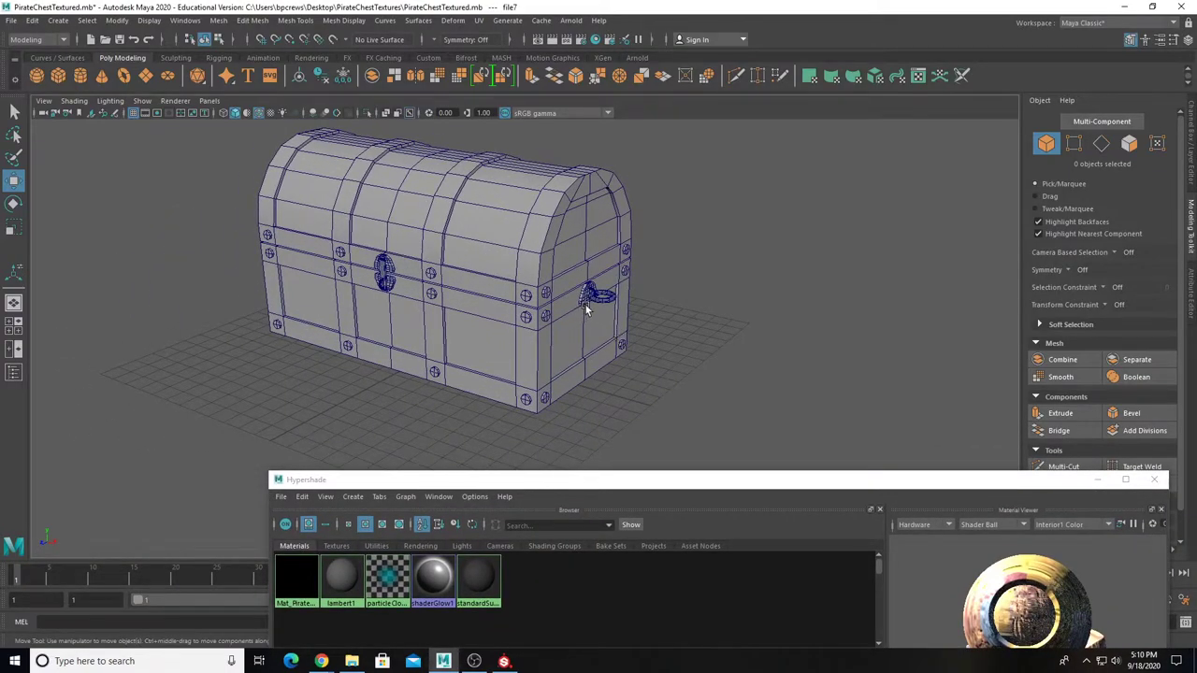
pyautogui.press('6')
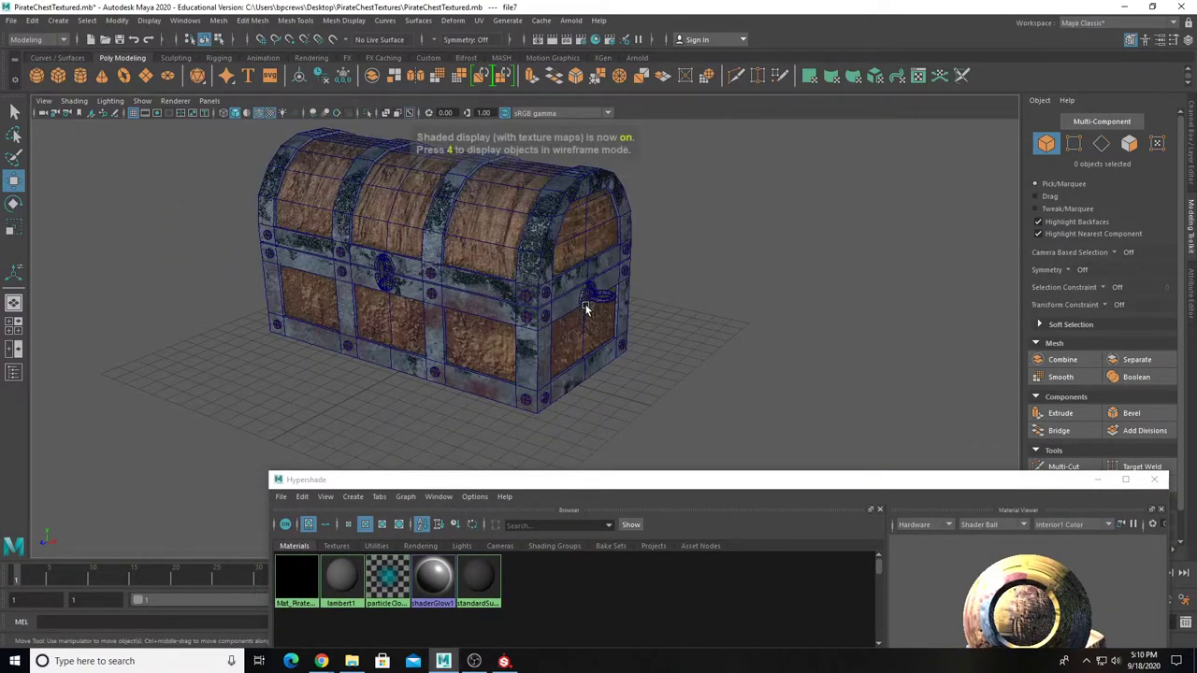
pyautogui.click(259, 113)
# Step: Inspect the chest from several angles and distances, comparing plain shaded display with textured display
pyautogui.moveTo(430, 275)
pyautogui.keyDown('alt'); pyautogui.mouseDown()
pyautogui.moveTo(552, 267)
pyautogui.moveTo(467, 259)
pyautogui.moveTo(279, 280)
pyautogui.moveTo(165, 251)
pyautogui.moveTo(347, 280)
pyautogui.moveTo(394, 314)
pyautogui.mouseUp(); pyautogui.keyUp('alt')
pyautogui.press('5')
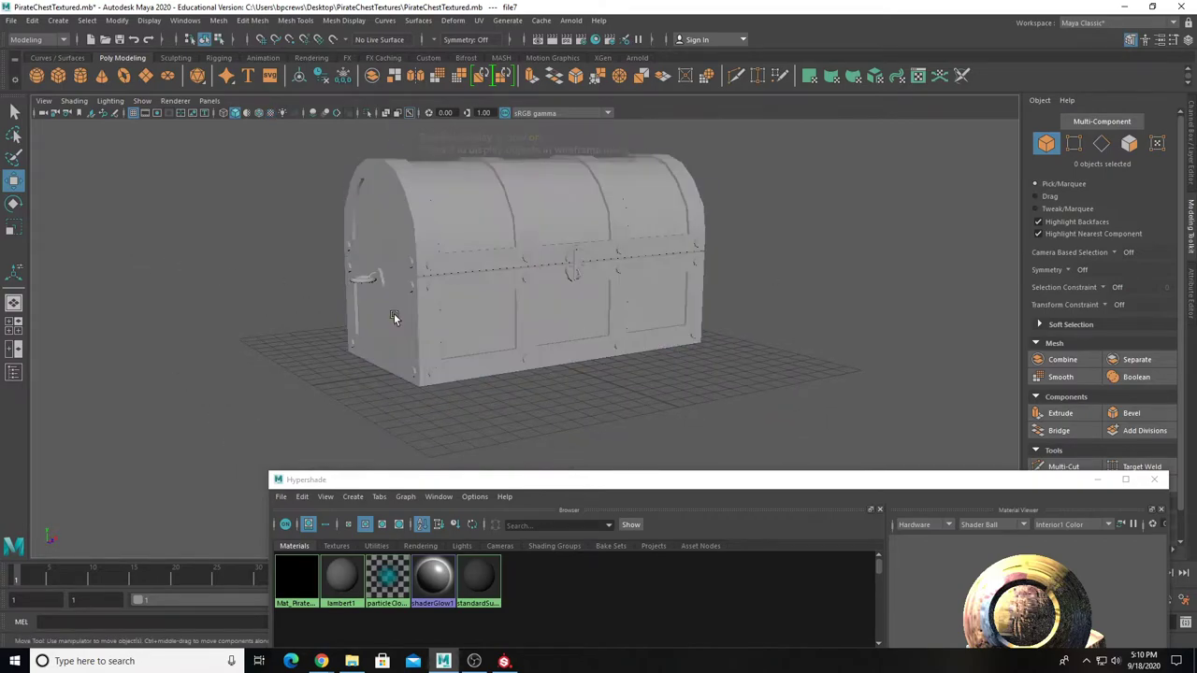
pyautogui.press('6')
pyautogui.keyDown('alt'); pyautogui.moveTo(763, 258); pyautogui.dragTo(663, 289); pyautogui.keyUp('alt')
pyautogui.scroll(5, 526, 296)
pyautogui.keyDown('alt'); pyautogui.moveTo(526, 296); pyautogui.dragTo(561, 363); pyautogui.keyUp('alt')
pyautogui.scroll(-5, 542, 355)
pyautogui.scroll(3, 566, 346)
pyautogui.scroll(-3, 530, 365)
pyautogui.scroll(1, 505, 349)
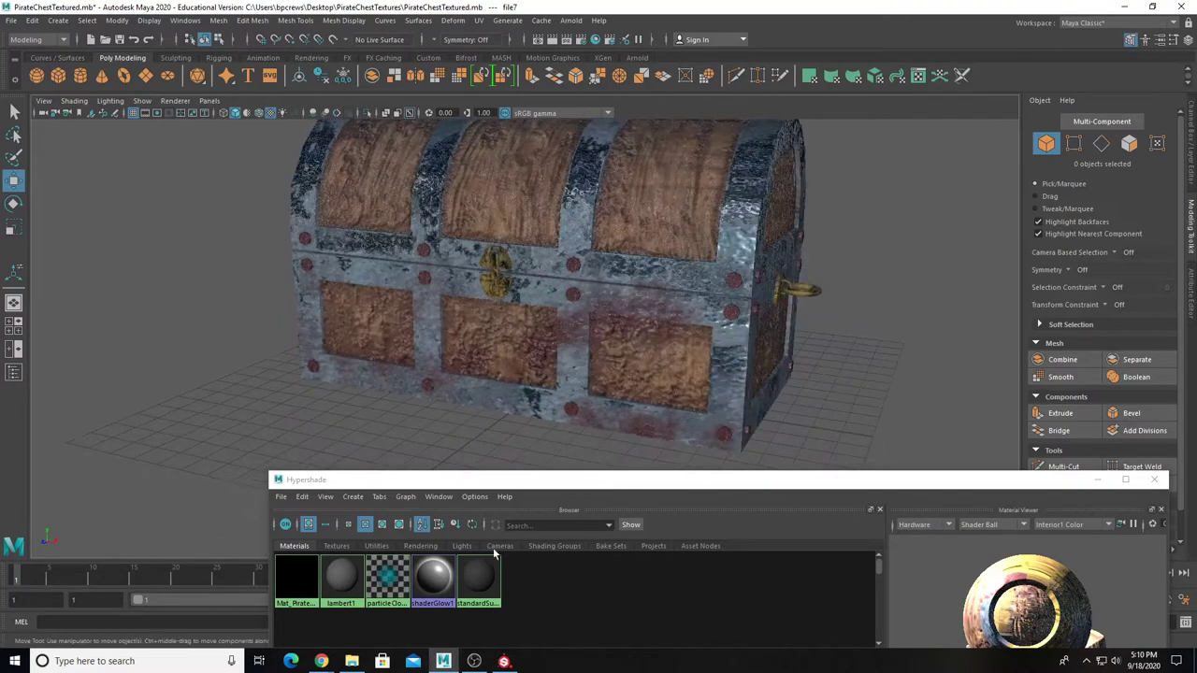
# Step: Switch to Substance Painter to compare its chest with the Maya version, and return to Maya to view the textured model
pyautogui.click(504, 661)
pyautogui.moveTo(374, 271)
pyautogui.keyDown('alt'); pyautogui.mouseDown()
pyautogui.moveTo(404, 268)
pyautogui.moveTo(503, 208)
pyautogui.moveTo(428, 258)
pyautogui.moveTo(285, 286)
pyautogui.mouseUp(); pyautogui.keyUp('alt')
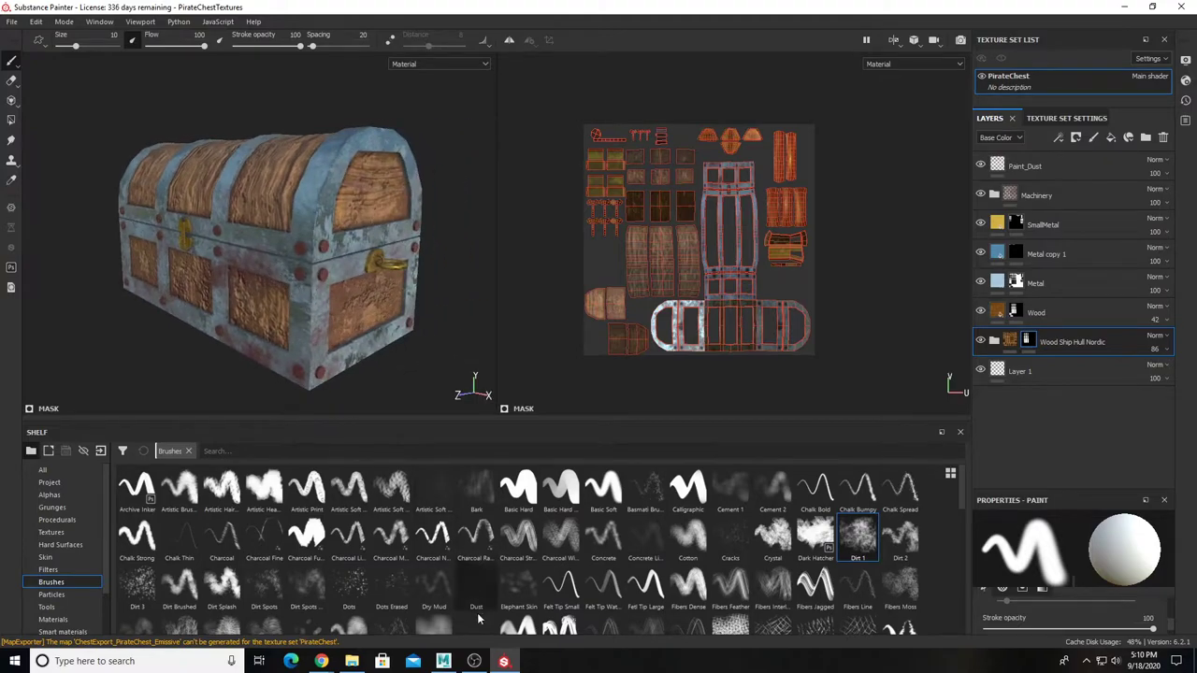
pyautogui.click(444, 661)
pyautogui.scroll(-3, 641, 319)
pyautogui.moveTo(640, 319)
pyautogui.keyDown('alt'); pyautogui.mouseDown()
pyautogui.moveTo(601, 333)
pyautogui.moveTo(611, 349)
pyautogui.moveTo(677, 347)
pyautogui.moveTo(608, 323)
pyautogui.mouseUp(); pyautogui.keyUp('alt')
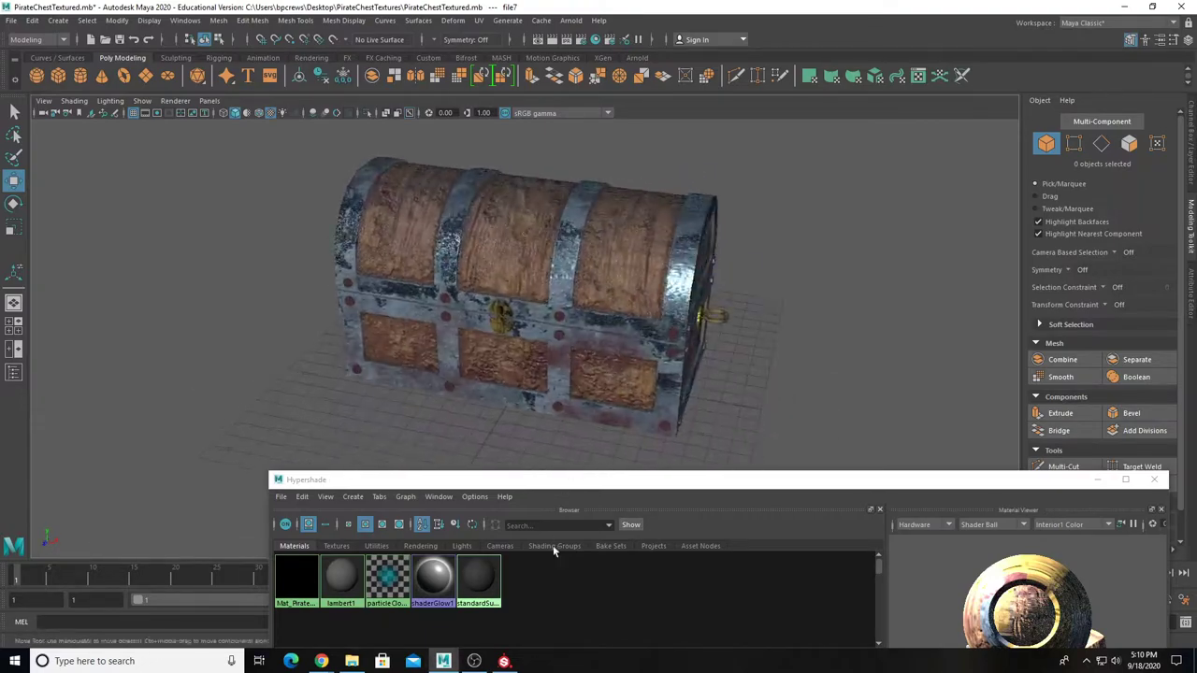
# Step: Switch to Substance Painter, set the environment map to Mondarrain 3 and examine the chest under the new lighting
pyautogui.click(505, 662)
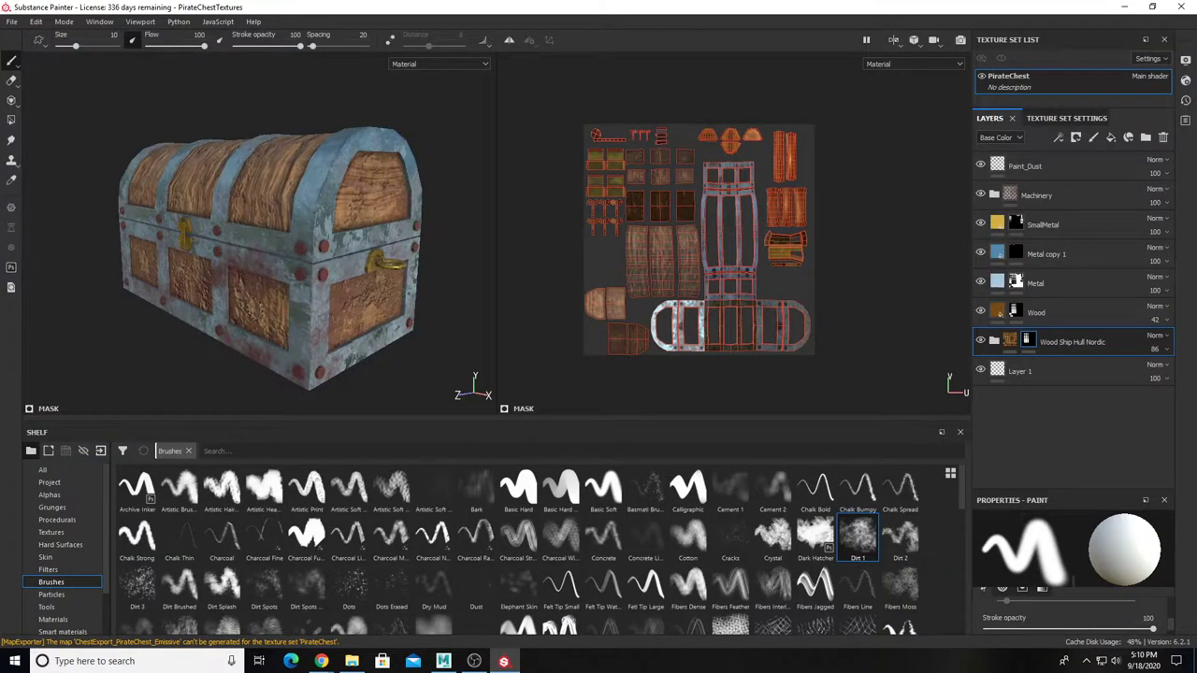
pyautogui.click(1187, 82)
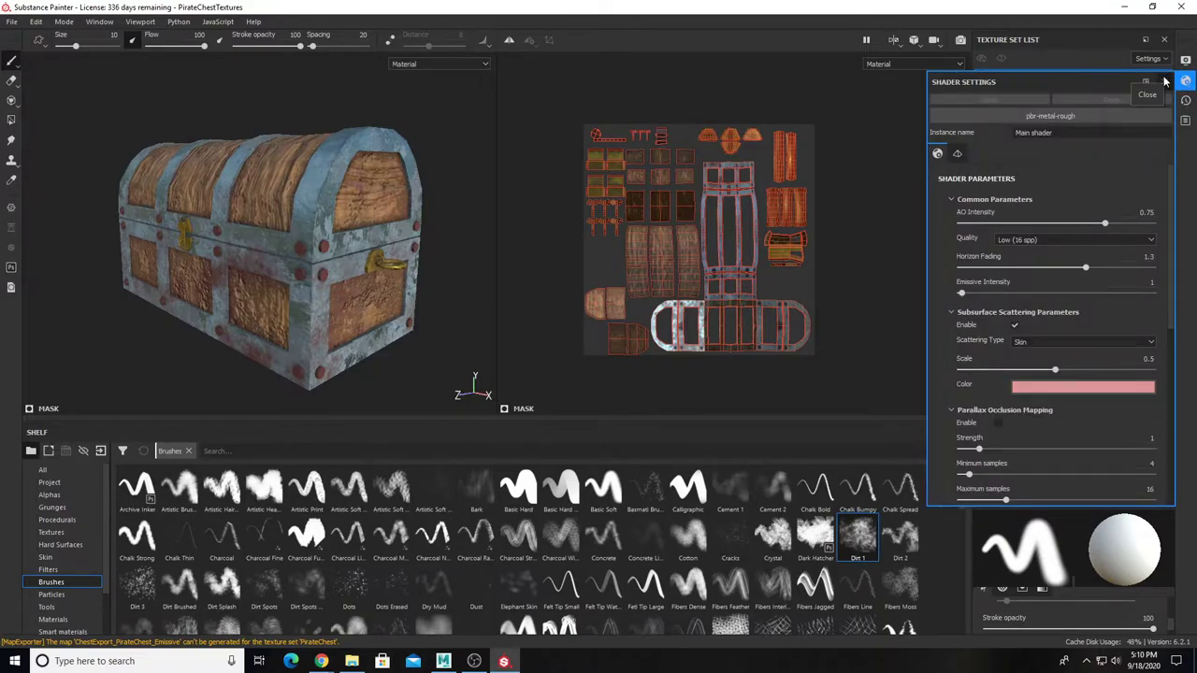
pyautogui.click(1188, 82)
pyautogui.click(1185, 63)
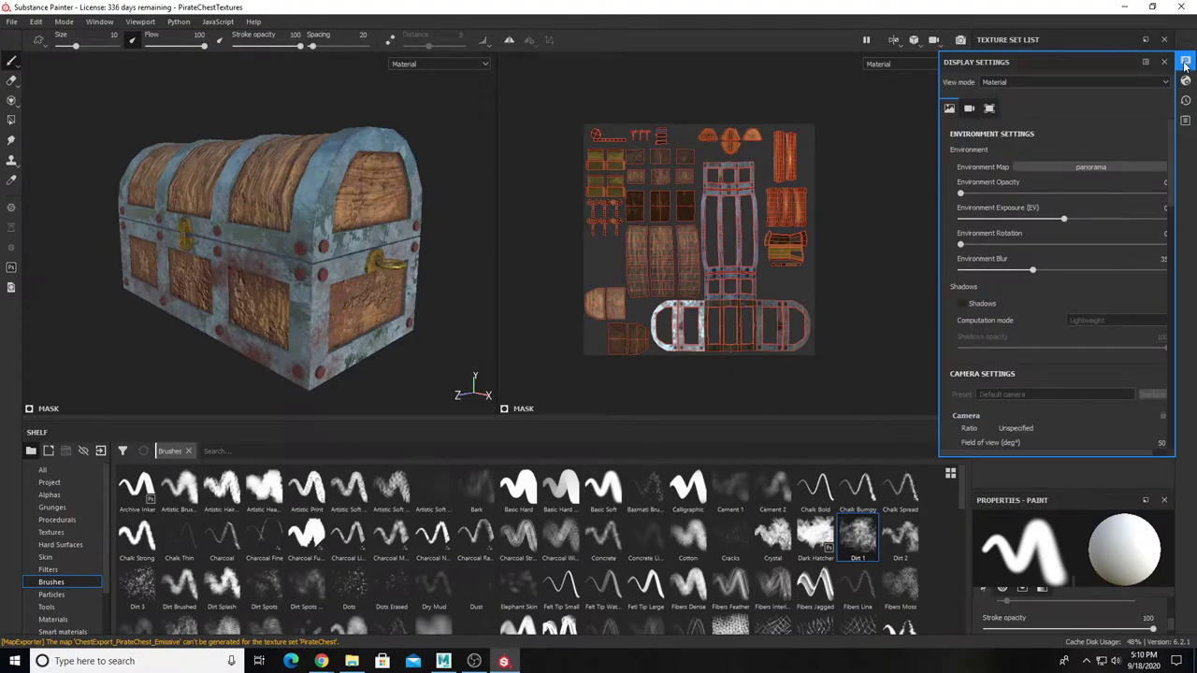
pyautogui.click(1060, 168)
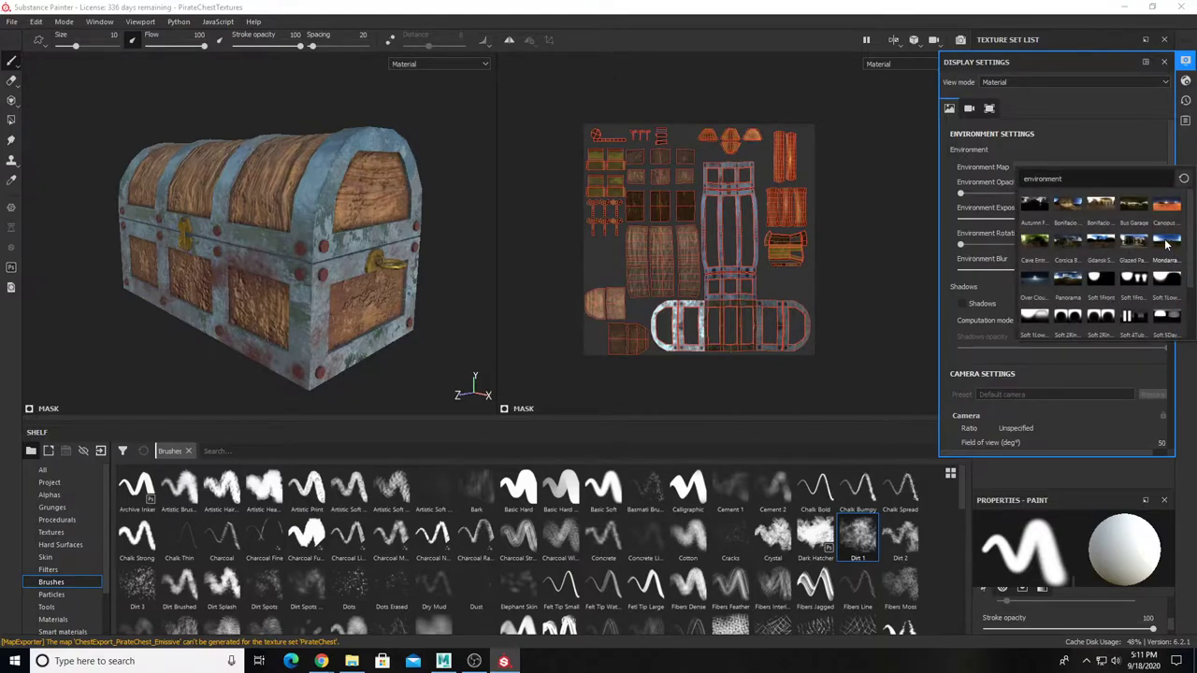
pyautogui.moveTo(1168, 245)
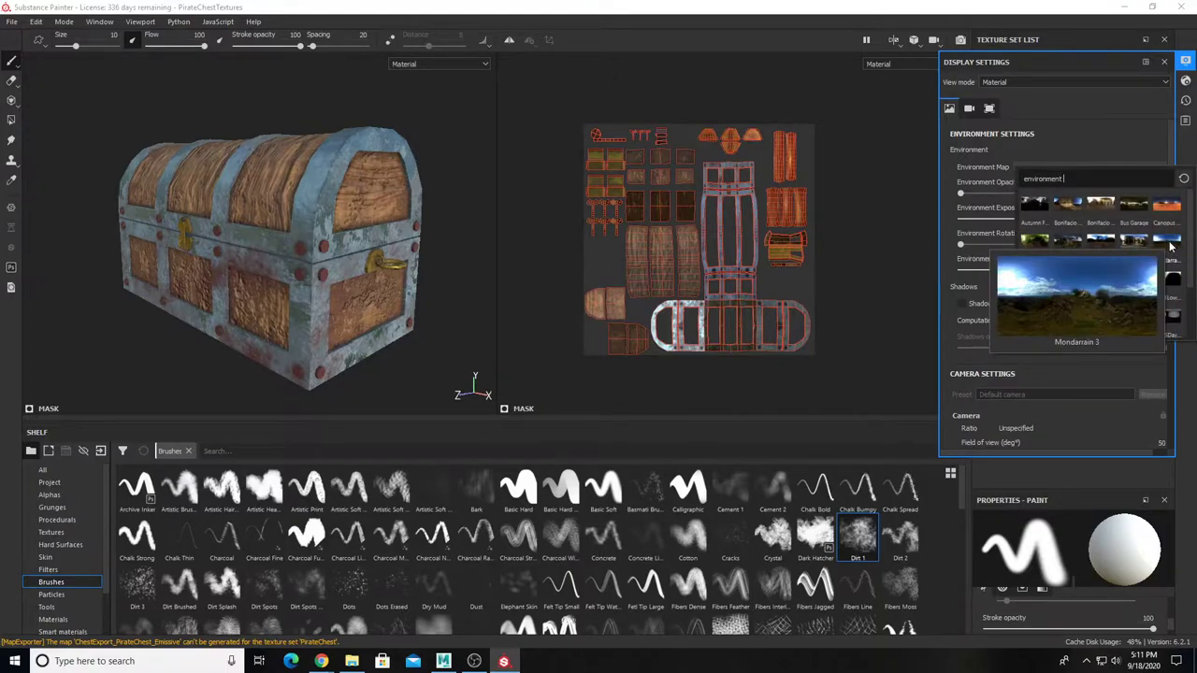
pyautogui.click(1171, 245)
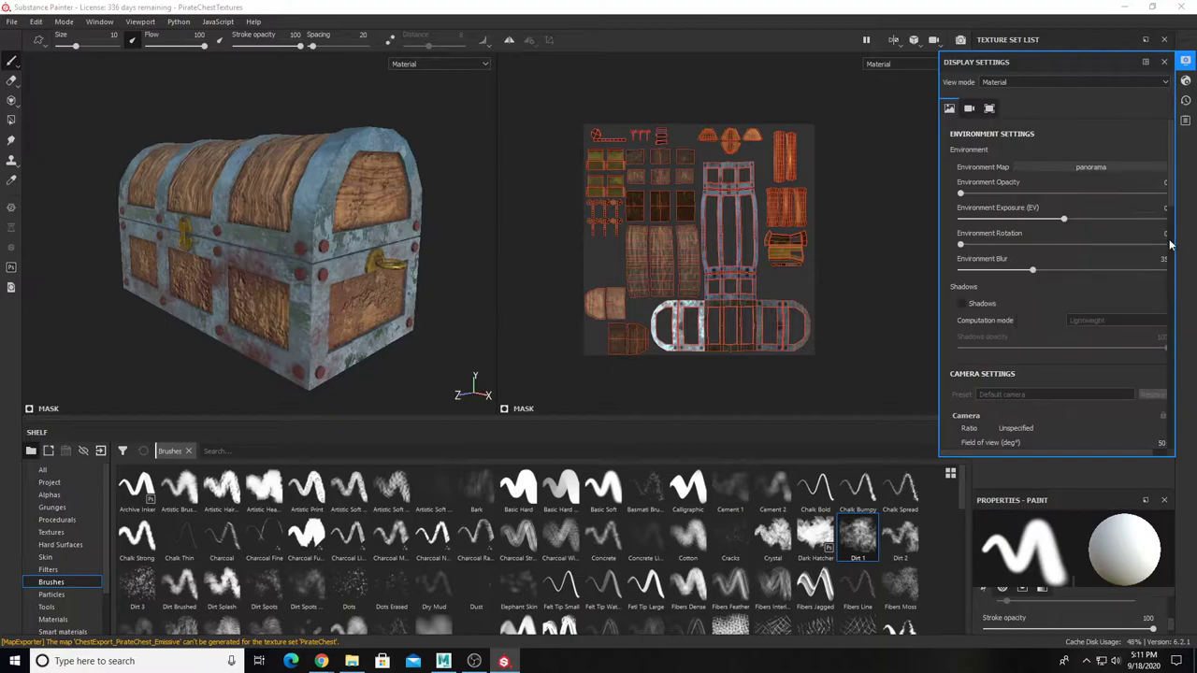
pyautogui.moveTo(328, 341)
pyautogui.keyDown('alt'); pyautogui.mouseDown()
pyautogui.moveTo(365, 338)
pyautogui.moveTo(403, 302)
pyautogui.moveTo(338, 317)
pyautogui.moveTo(342, 347)
pyautogui.moveTo(307, 342)
pyautogui.mouseUp(); pyautogui.keyUp('alt')
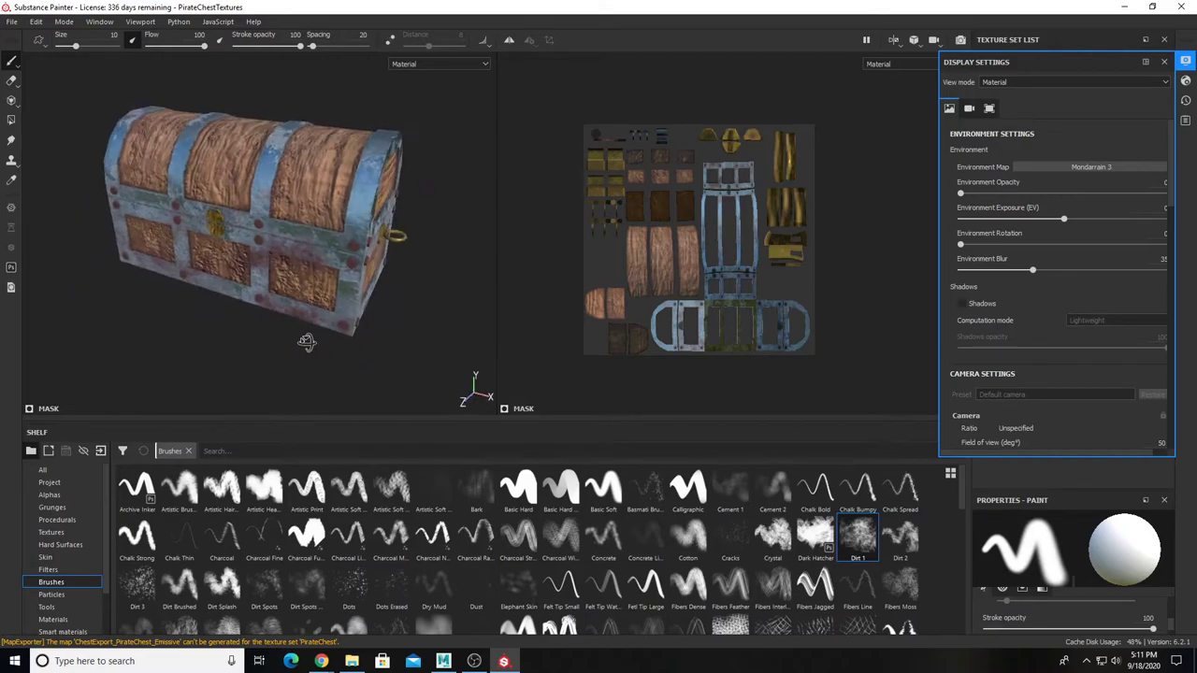
pyautogui.click(1185, 60)
pyautogui.keyDown('alt'); pyautogui.moveTo(237, 240); pyautogui.dragTo(296, 234); pyautogui.keyUp('alt')
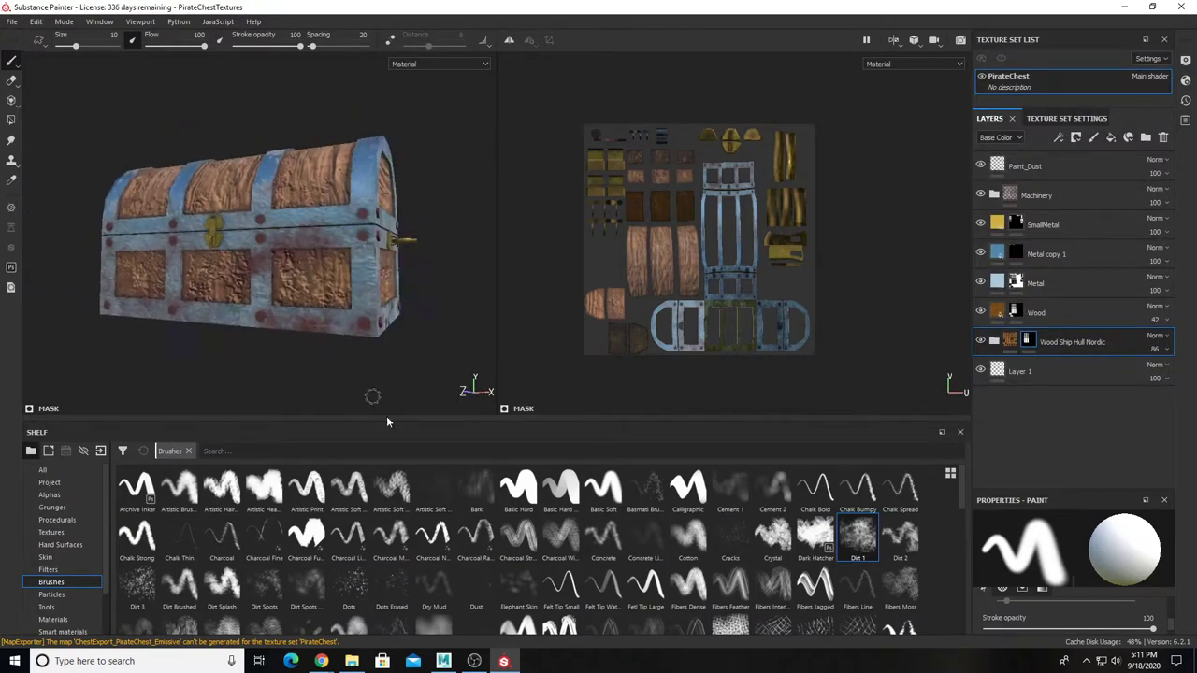
# Step: Switch back to Maya, view the textured chest and close the Hypershade window
pyautogui.click(443, 662)
pyautogui.keyDown('alt'); pyautogui.moveTo(457, 299); pyautogui.dragTo(443, 337); pyautogui.keyUp('alt')
pyautogui.moveTo(786, 482); pyautogui.dragTo(776, 60)
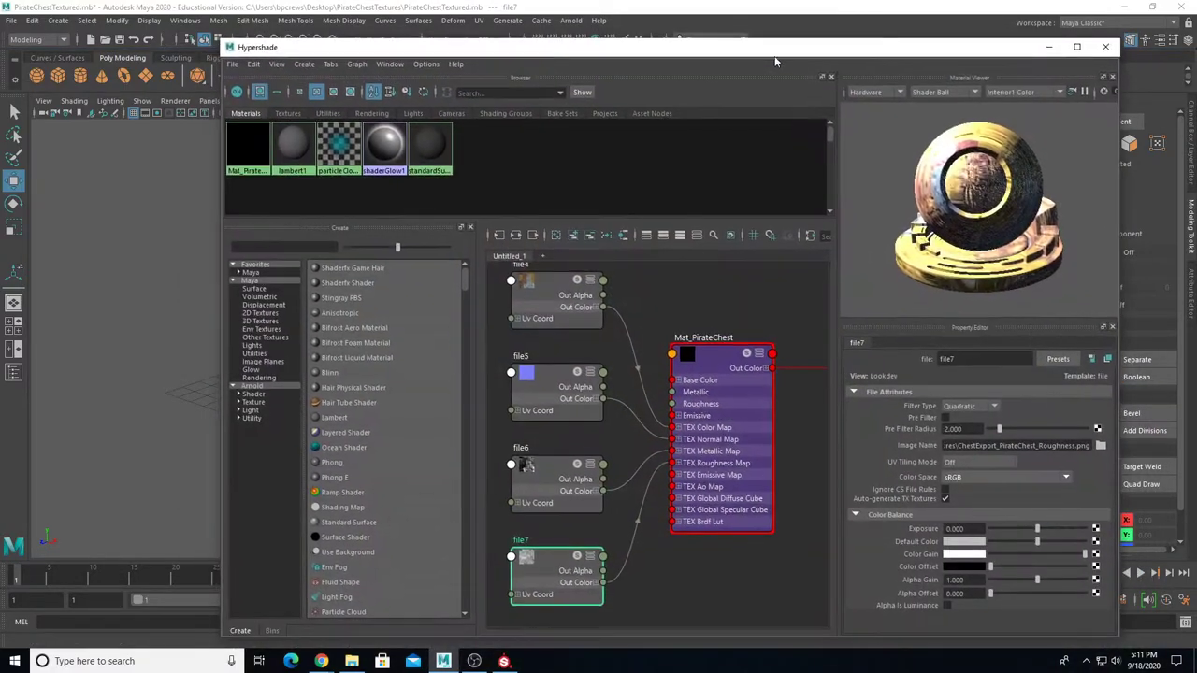
pyautogui.click(1108, 48)
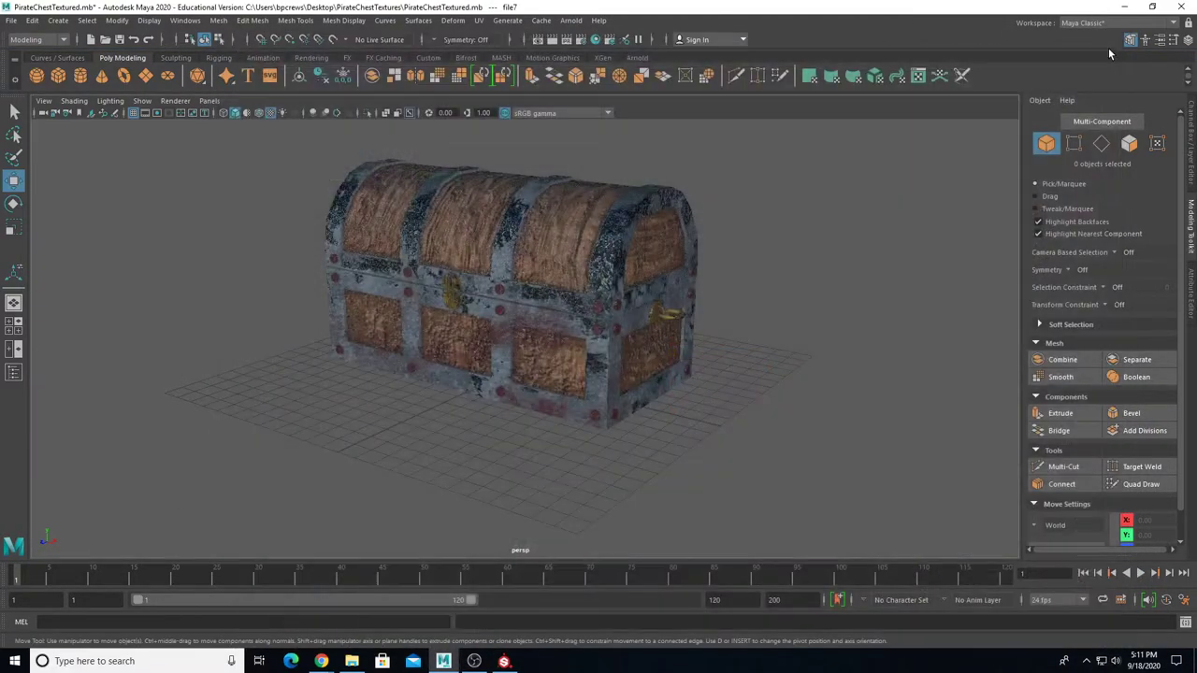
# Step: Reopen the Hypershade and review the enabled maps and texture assignments of Mat_PirateChest
pyautogui.click(597, 40)
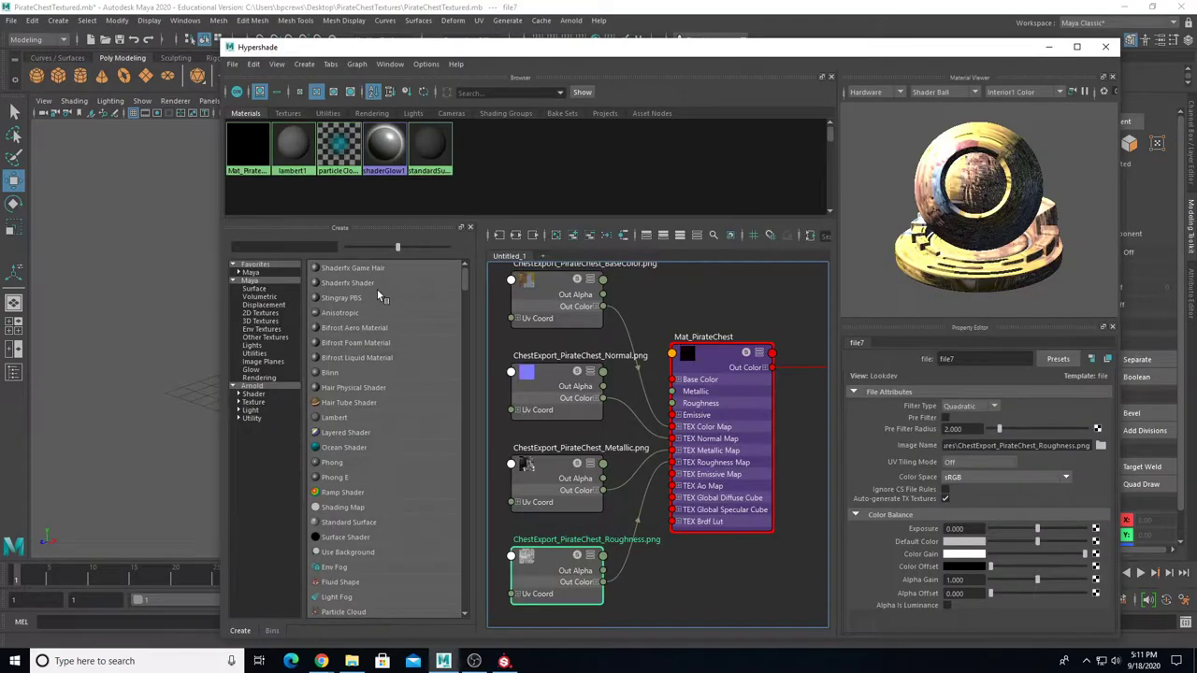
pyautogui.click(248, 148)
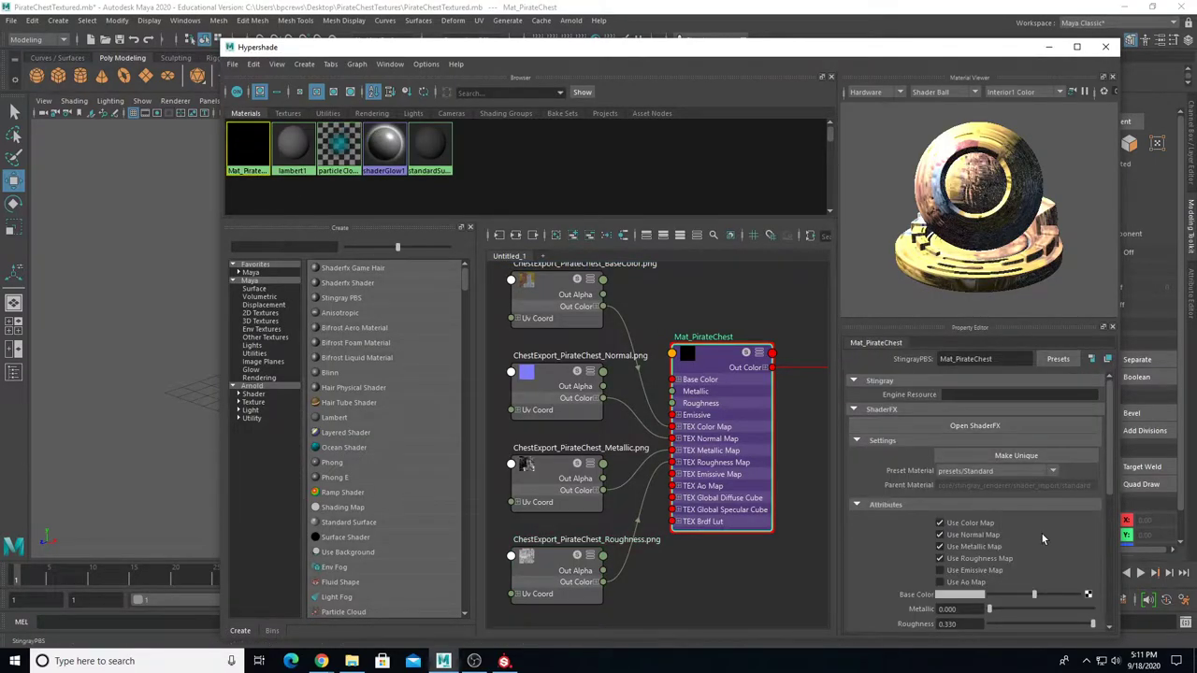
pyautogui.scroll(-8, 1023, 541)
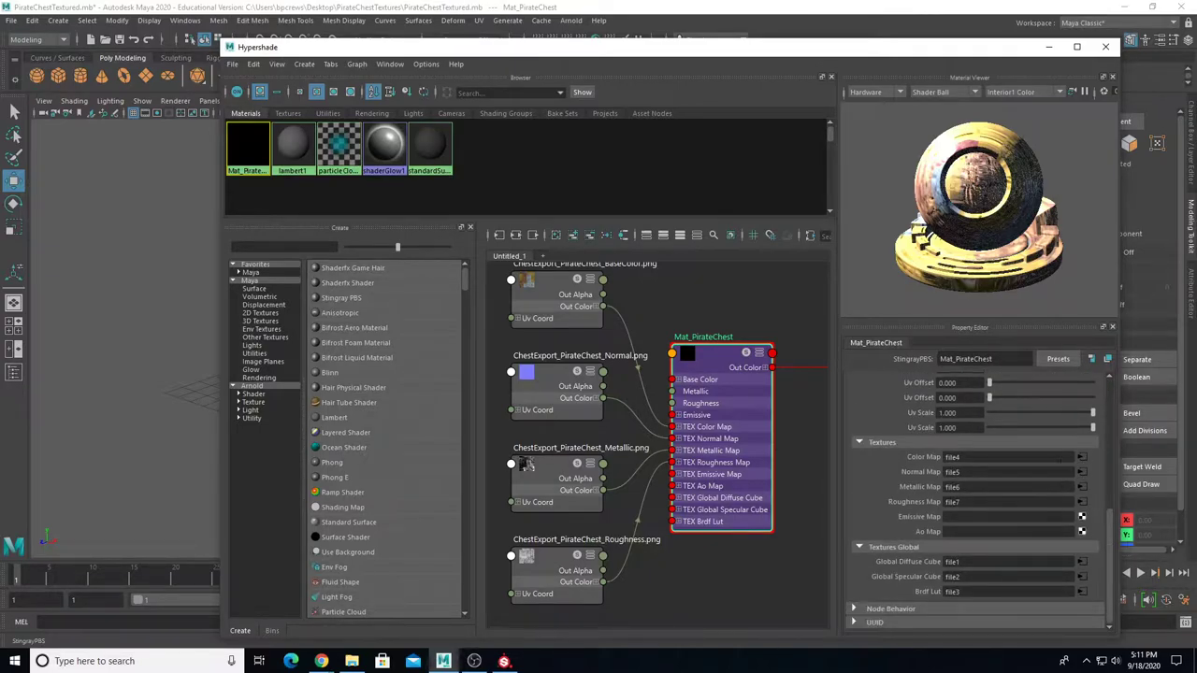
# Step: Close the Hypershade and save the scene with the chest shown in textured shaded display
pyautogui.click(1107, 47)
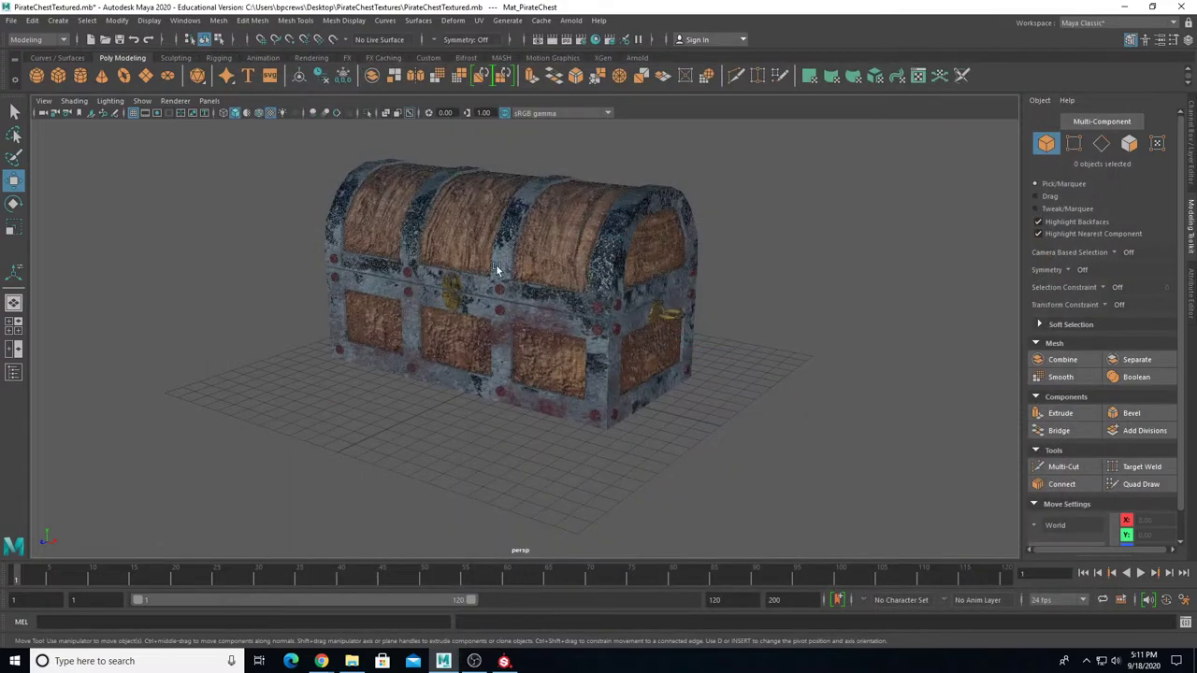
pyautogui.moveTo(251, 155); pyautogui.dragTo(808, 488)
pyautogui.click(797, 483)
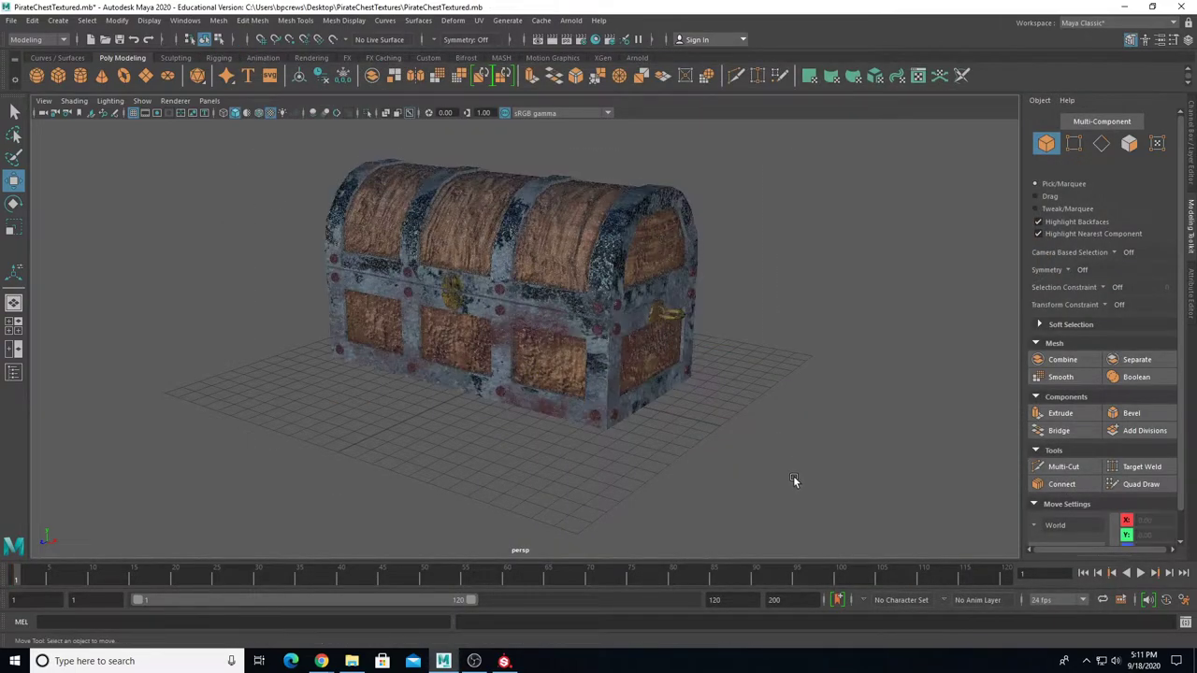
pyautogui.press('6')
pyautogui.moveTo(658, 414)
pyautogui.keyDown('alt'); pyautogui.mouseDown()
pyautogui.moveTo(674, 408)
pyautogui.moveTo(626, 443)
pyautogui.moveTo(599, 440)
pyautogui.mouseUp(); pyautogui.keyUp('alt')
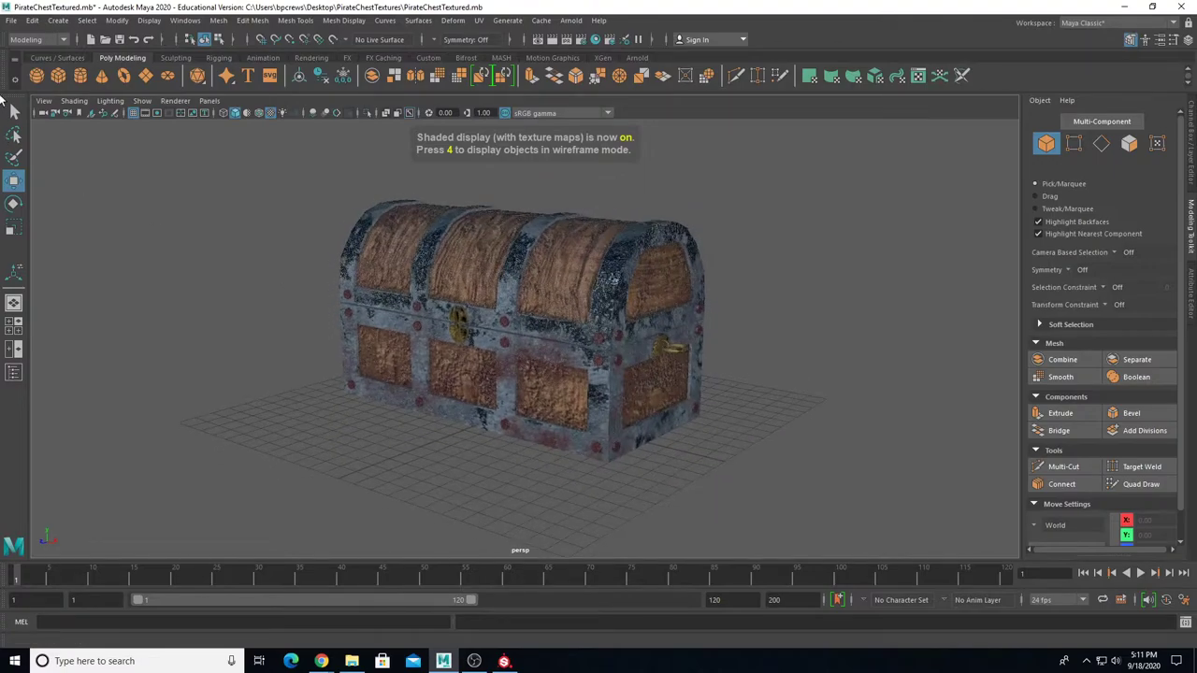
pyautogui.click(13, 22)
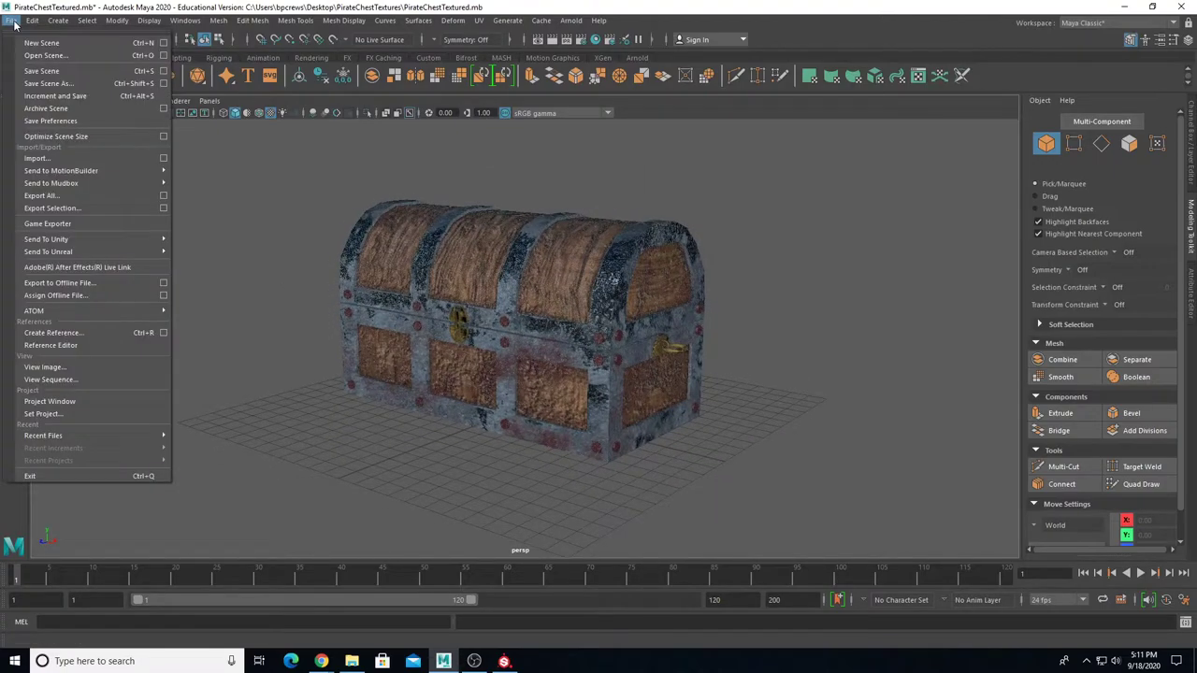
pyautogui.click(60, 72)
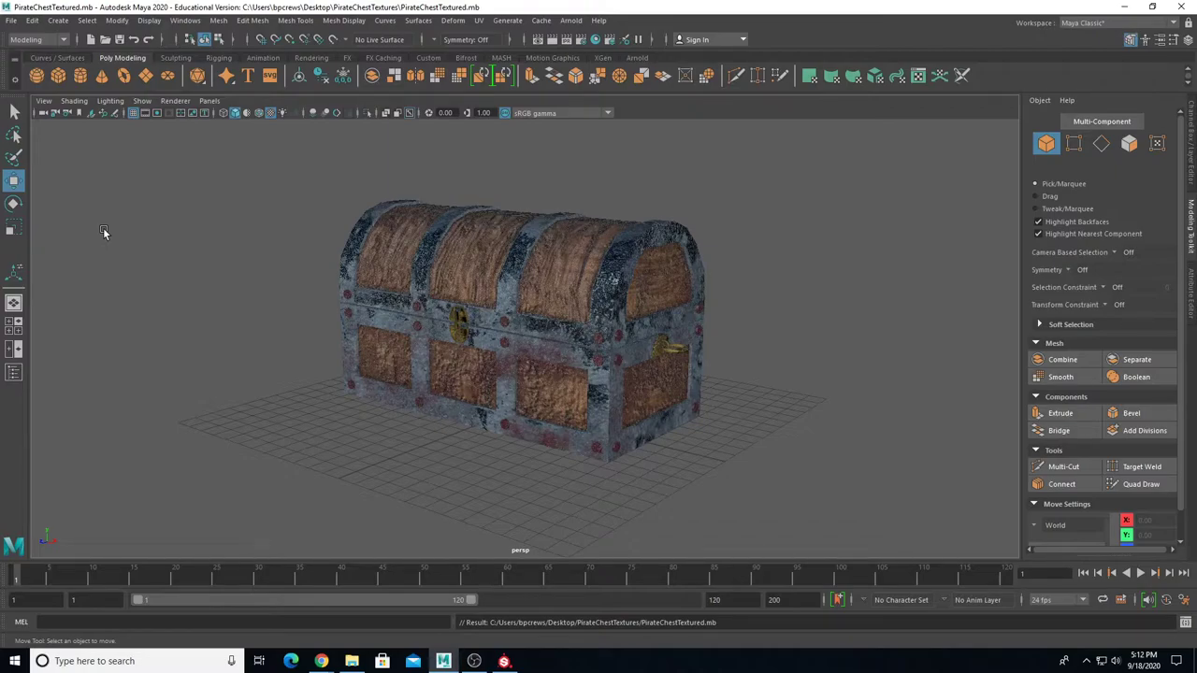
# Step: Switch to Substance Painter, and from there to File Explorer to review the ChestExport mesh and its BaseColor, Metallic, Normal and Roughness maps
pyautogui.click(505, 663)
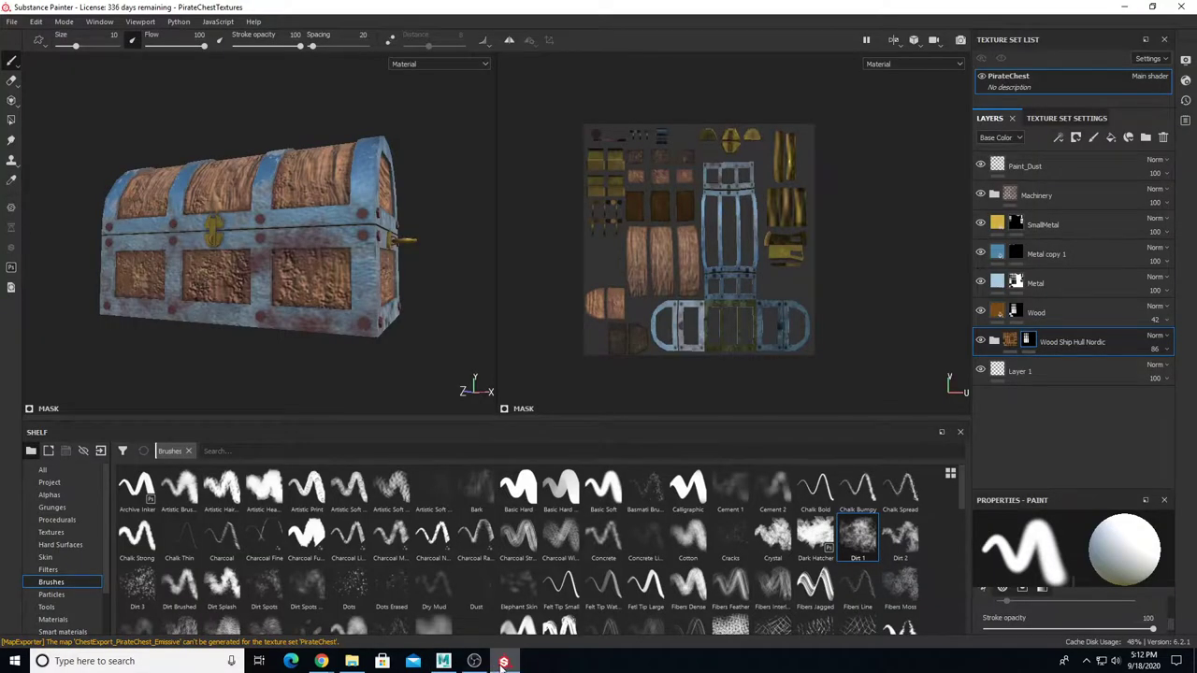
pyautogui.click(505, 662)
pyautogui.click(352, 662)
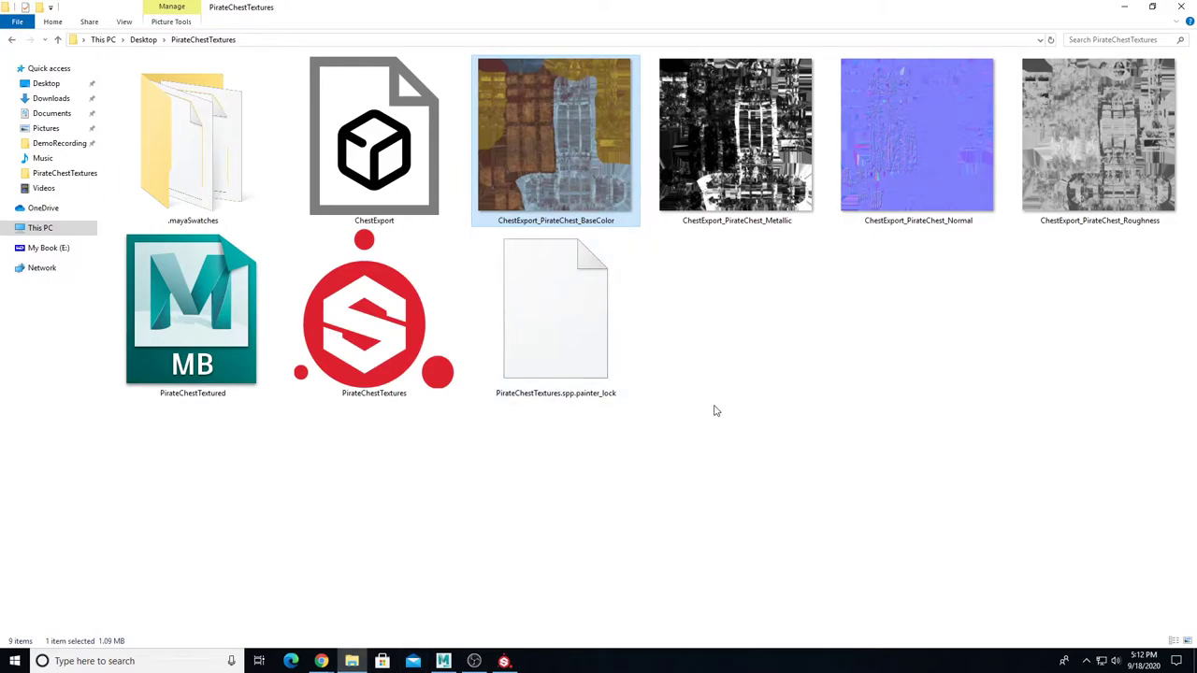
pyautogui.click(344, 190)
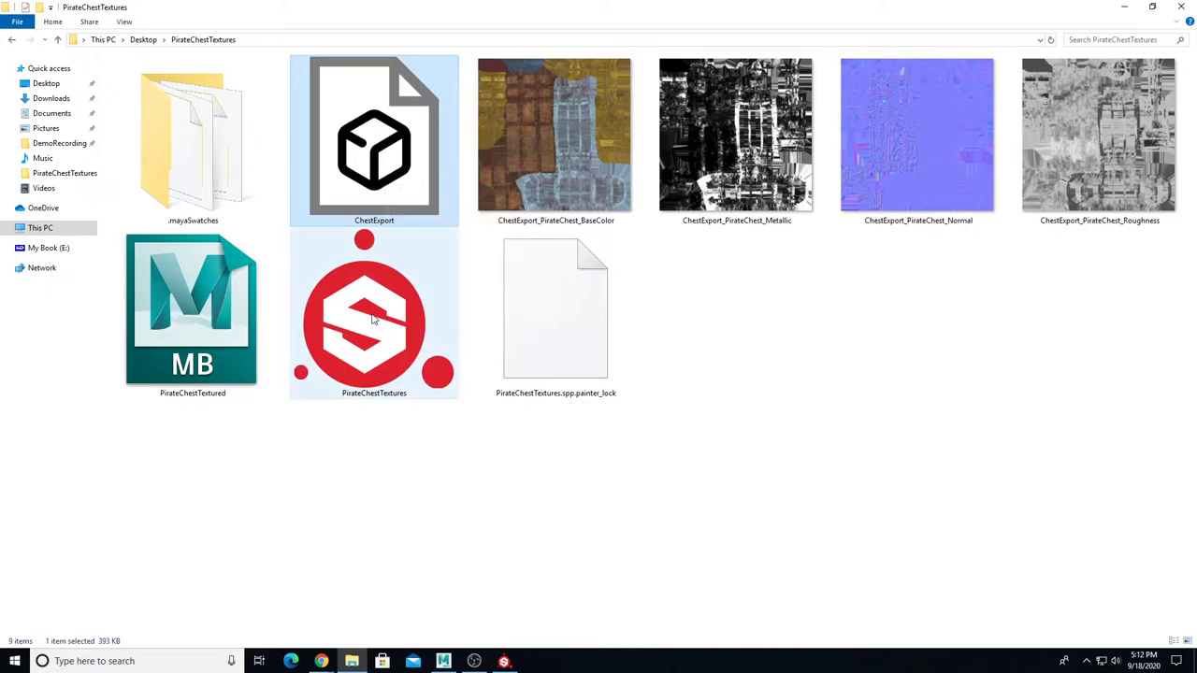
pyautogui.click(505, 163)
pyautogui.click(697, 150)
pyautogui.click(857, 144)
pyautogui.click(1054, 142)
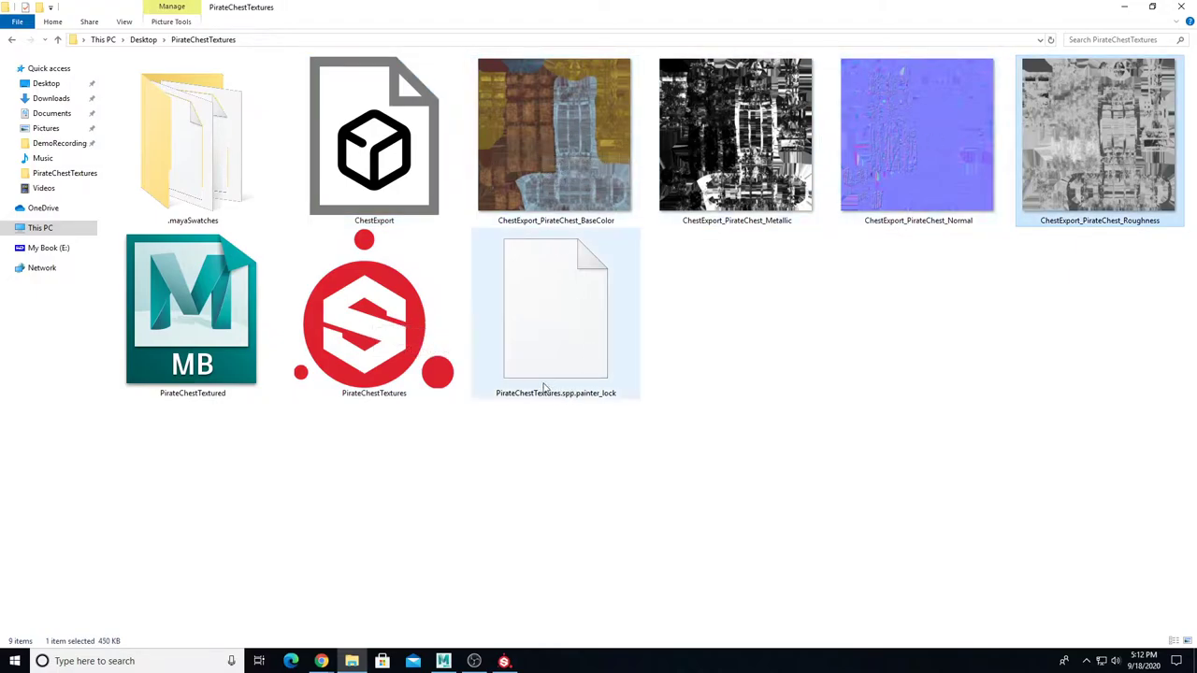
# Step: Switch to Maya, select the entire chest and set up an Export Selection with the OBJexport file type
pyautogui.click(444, 661)
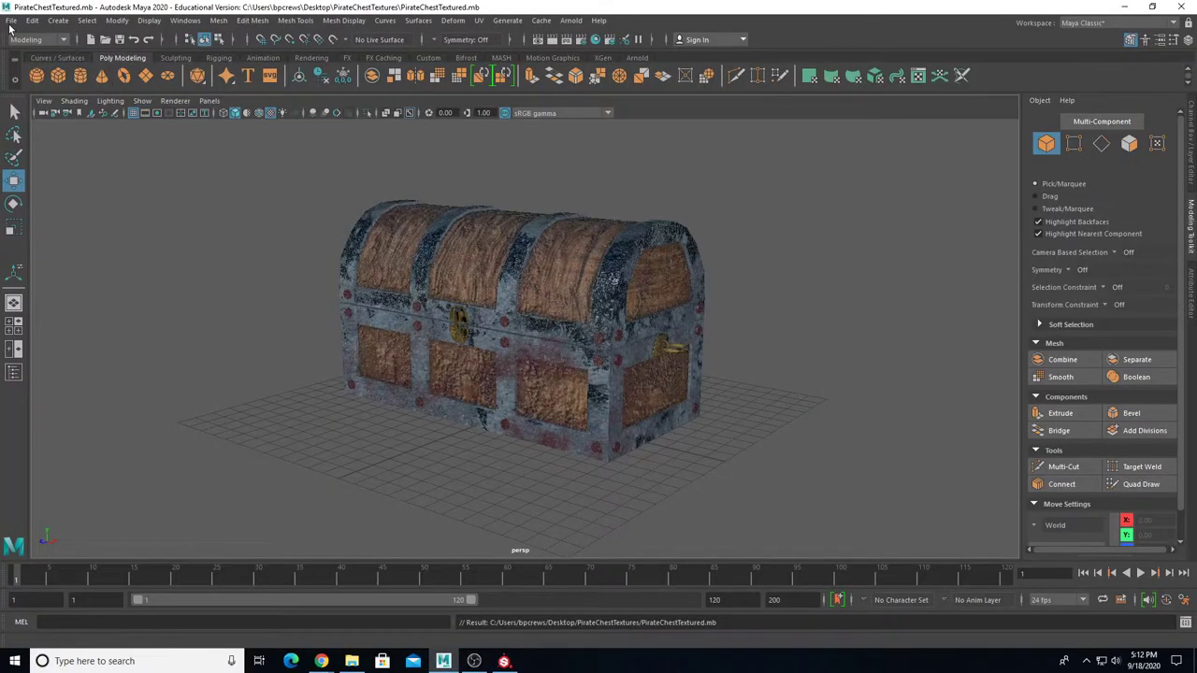
pyautogui.moveTo(261, 152); pyautogui.dragTo(797, 500)
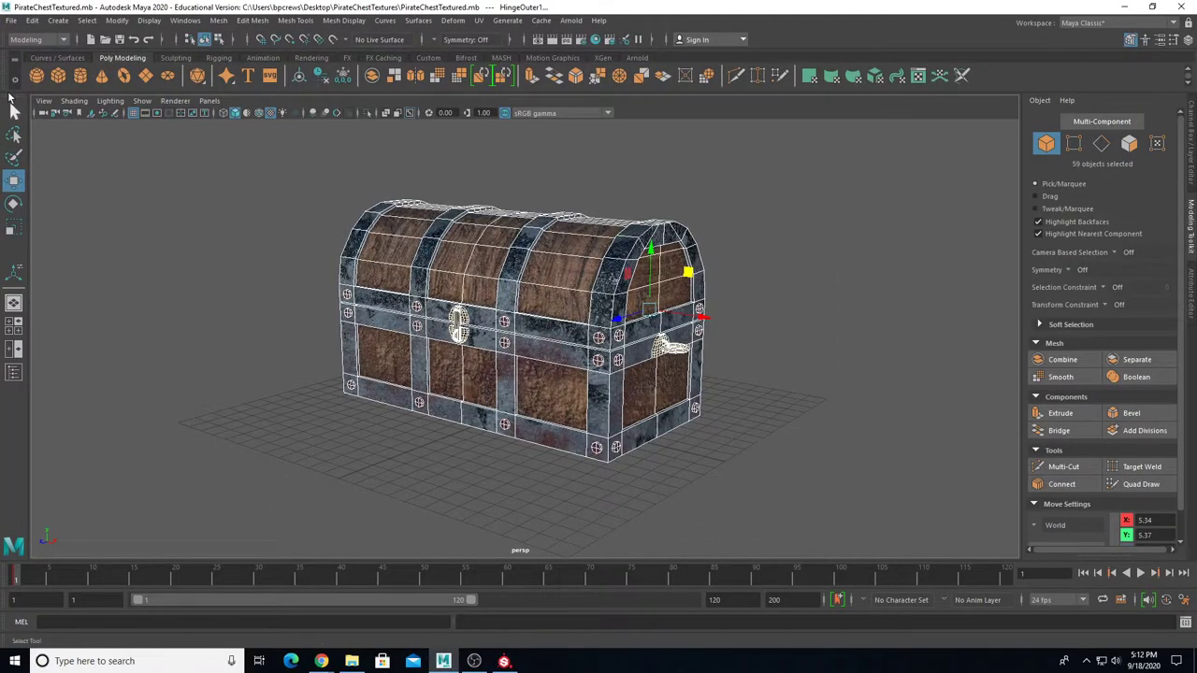
pyautogui.click(11, 19)
pyautogui.click(85, 208)
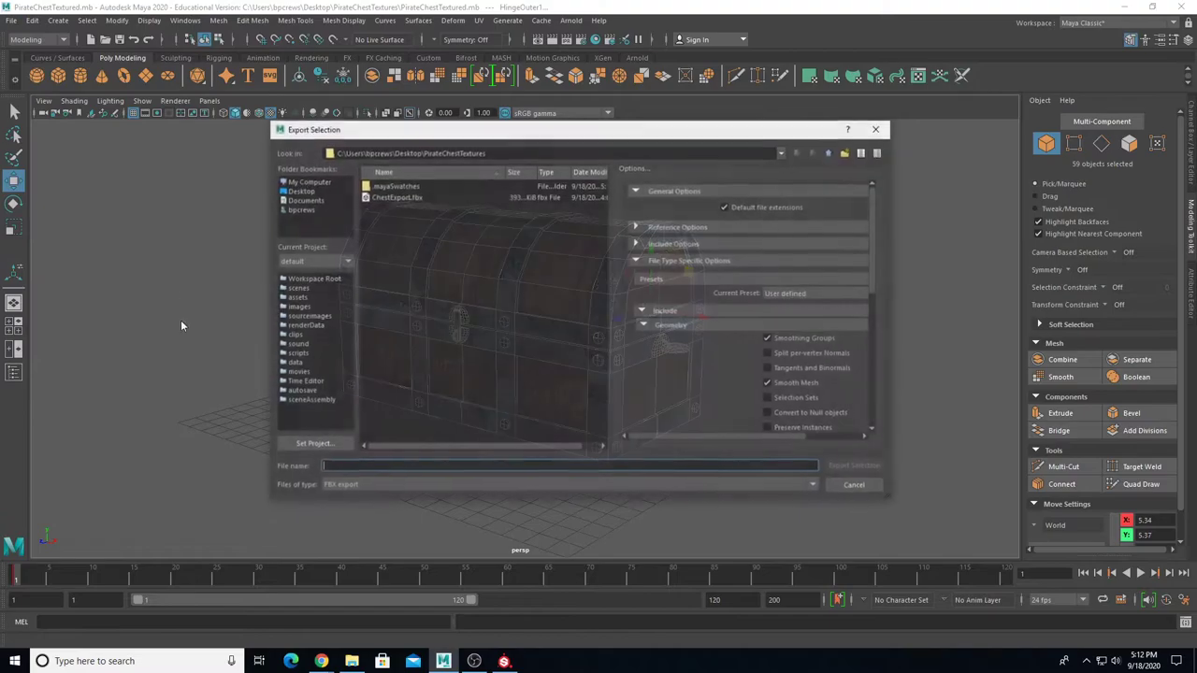
pyautogui.click(340, 487)
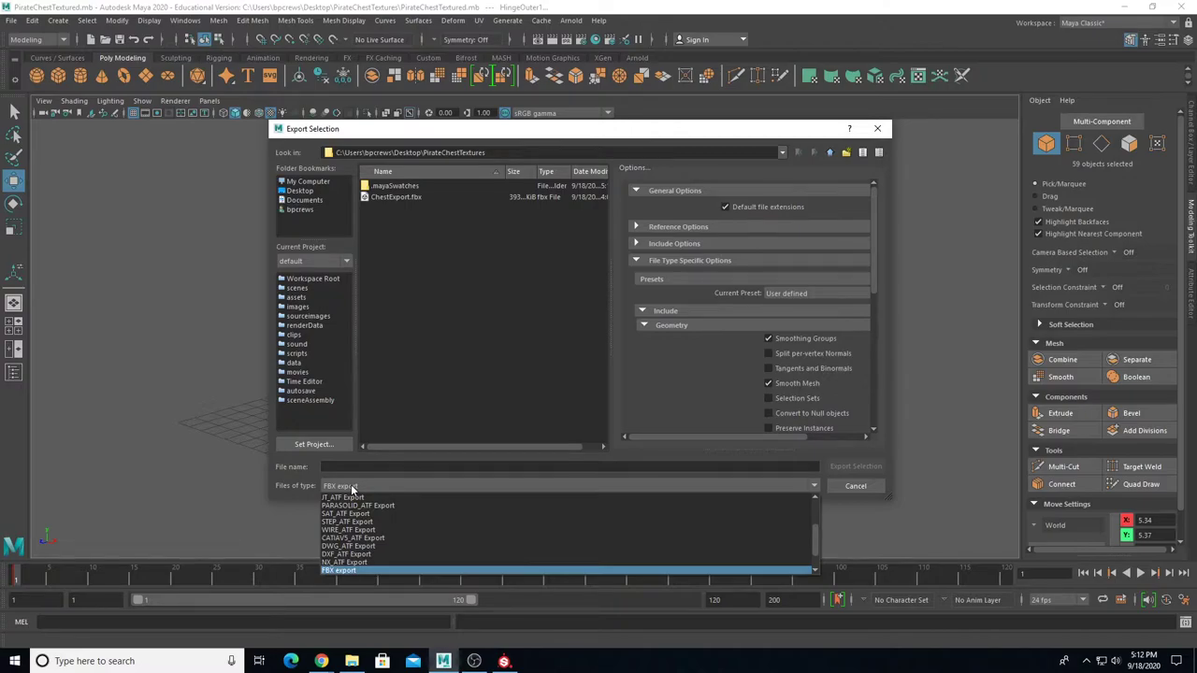
pyautogui.scroll(-1, 365, 557)
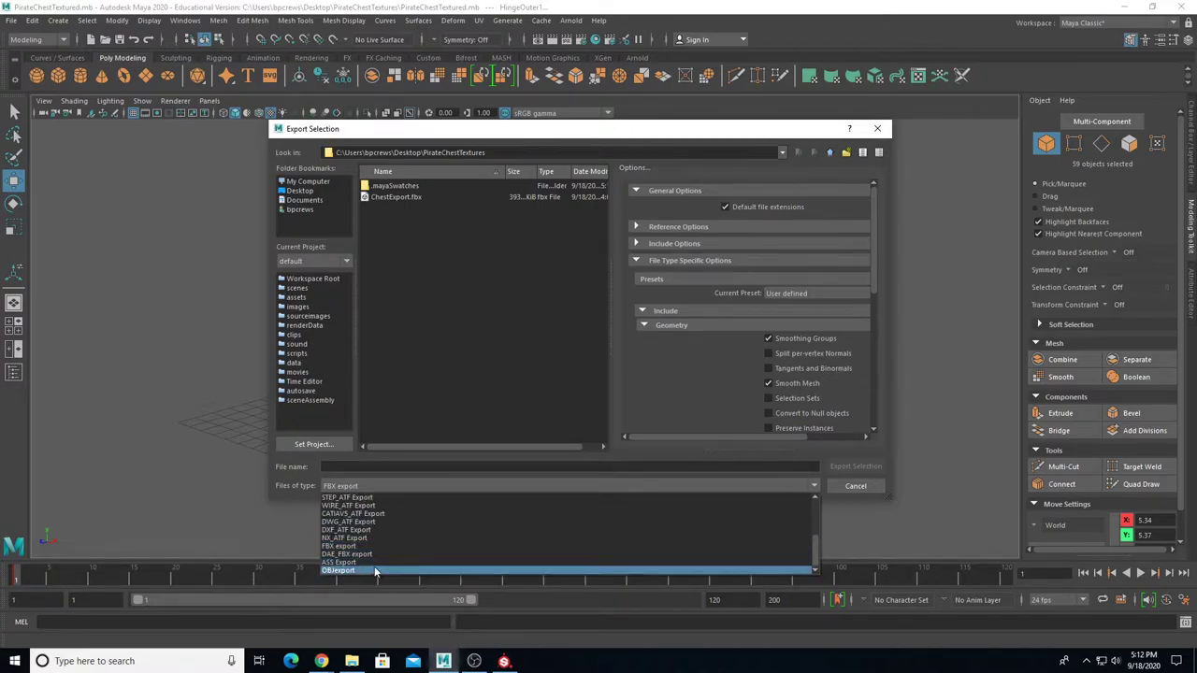
pyautogui.click(358, 571)
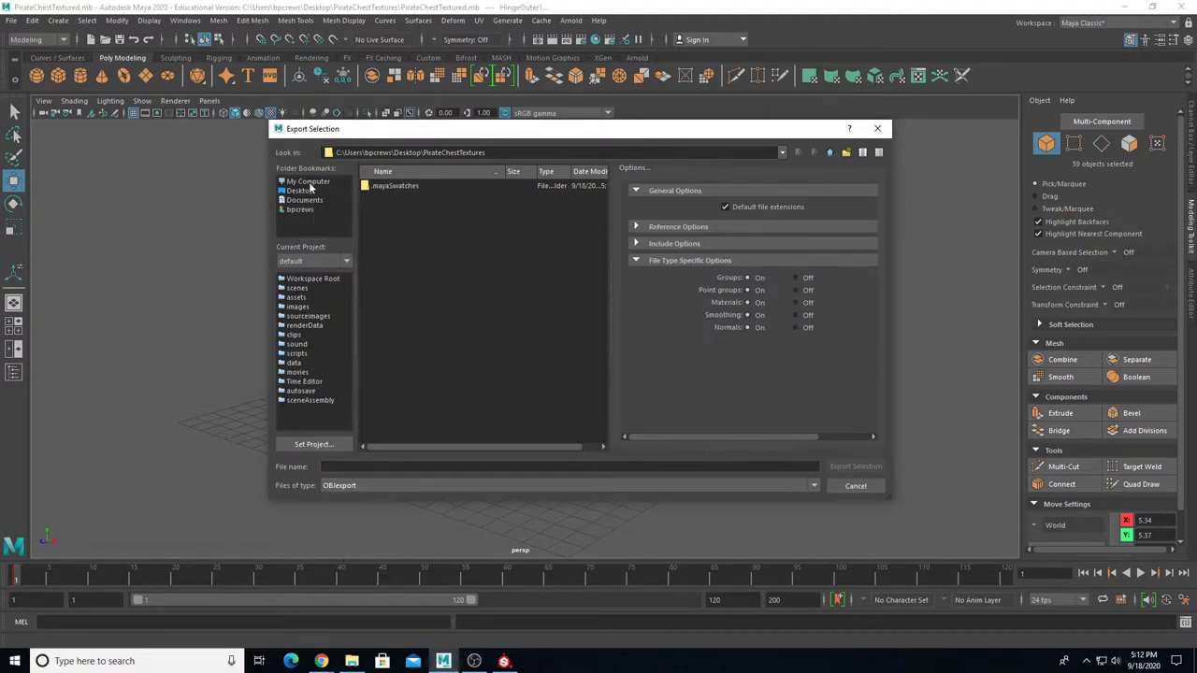
# Step: Export the selected chest as PirateChestExport into the PirateChestTextures folder and clear the selection
pyautogui.click(367, 466)
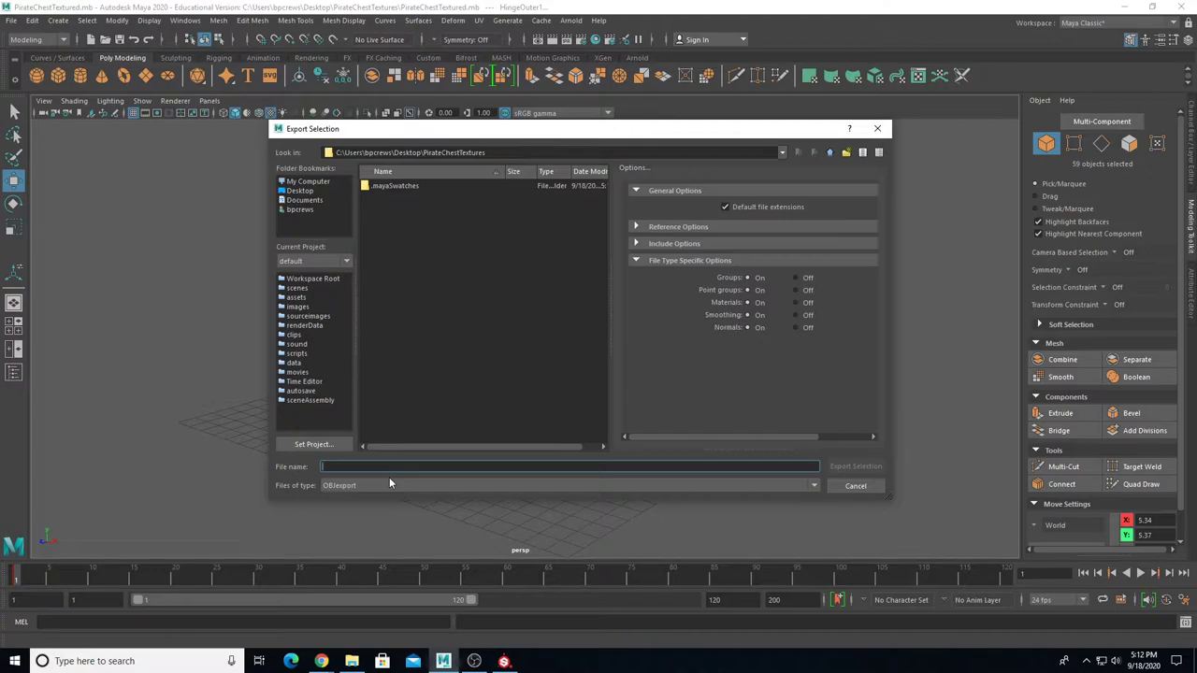
pyautogui.write('PirateChestExport')
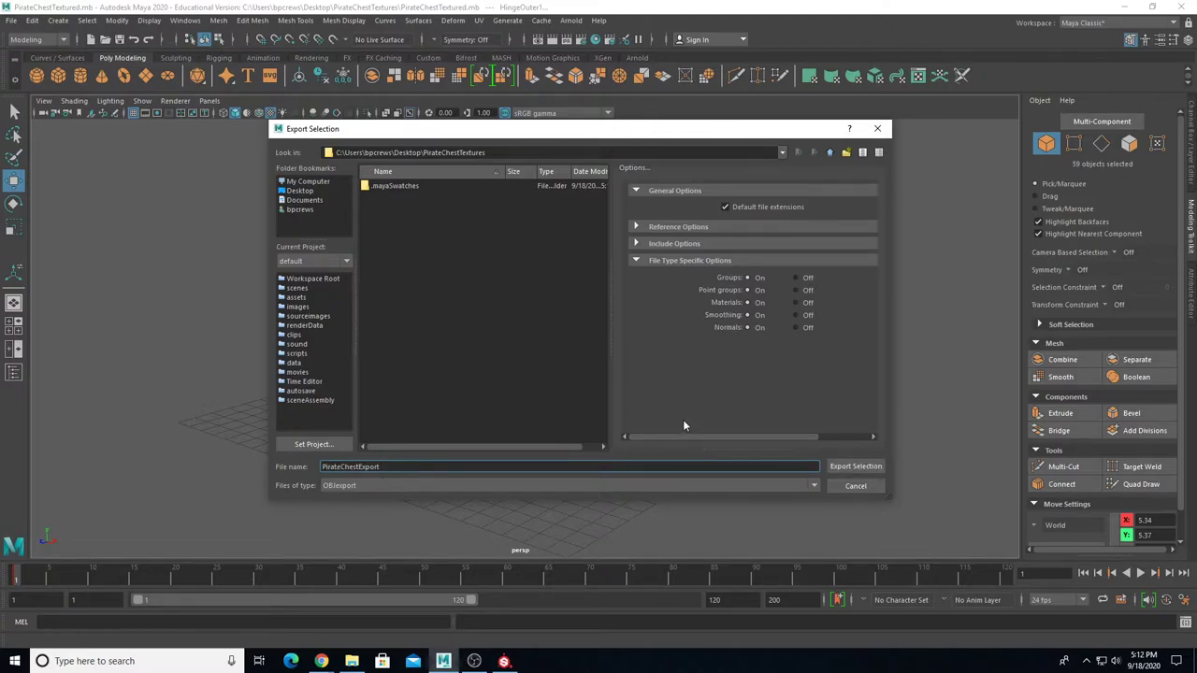
pyautogui.click(859, 467)
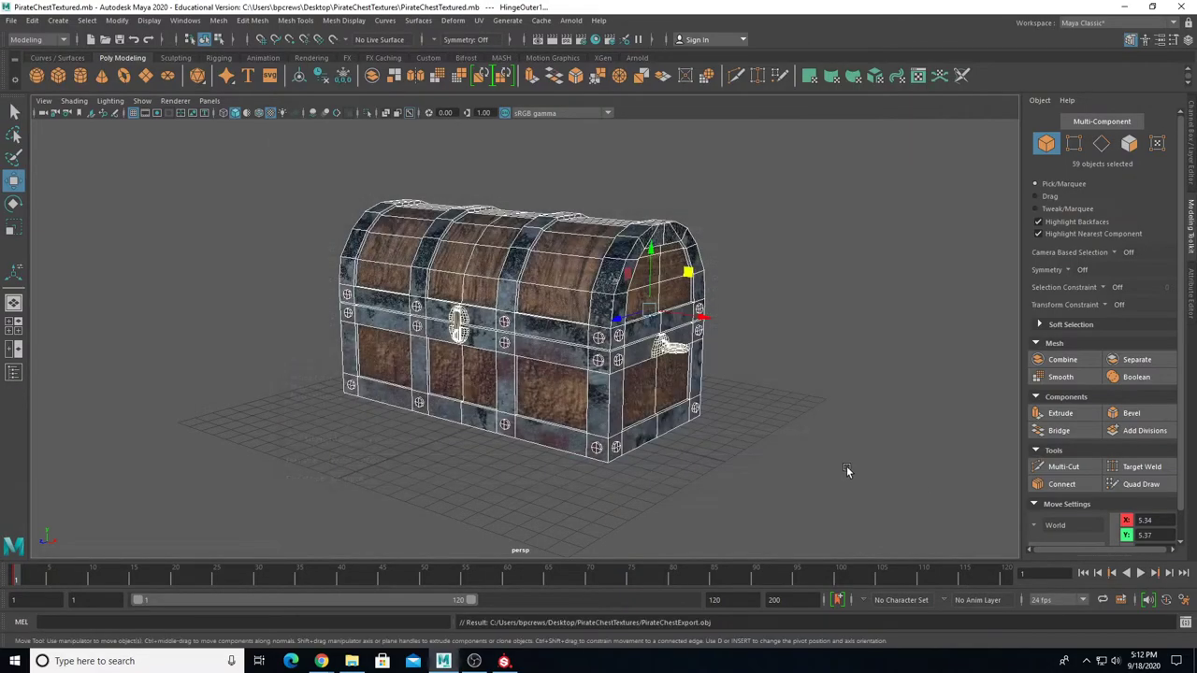
pyautogui.click(847, 460)
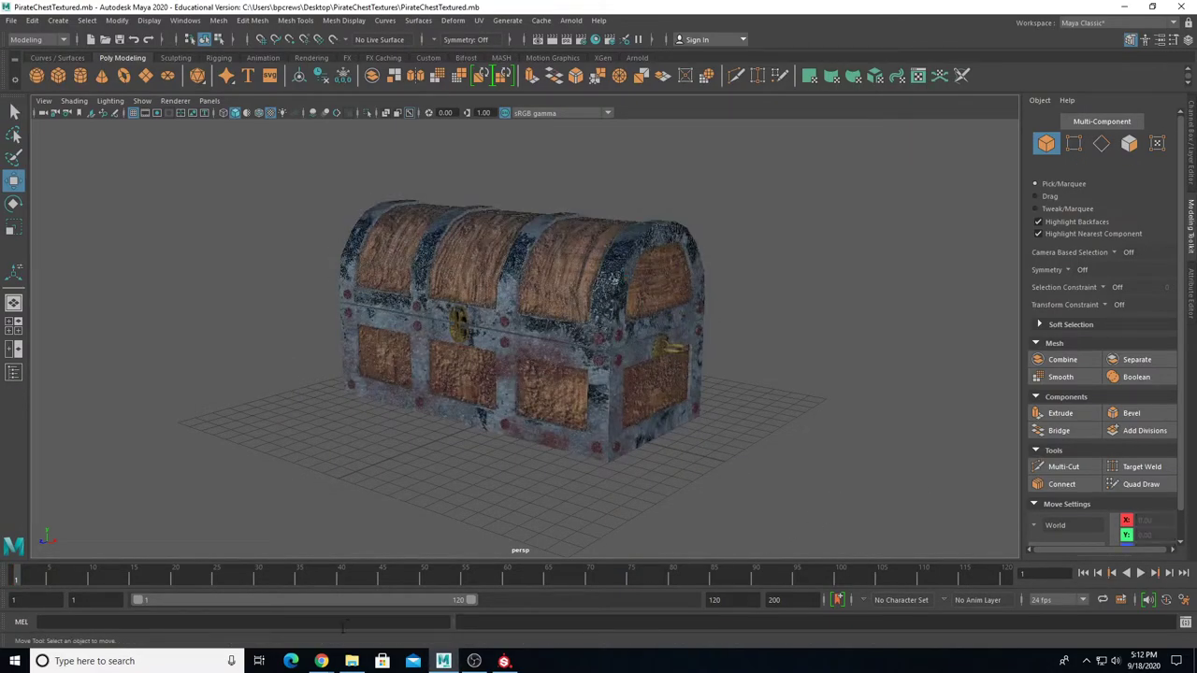
# Step: Switch to File Explorer and review the PirateChestExport model and the exported chest texture maps in the PirateChestTextures folder
pyautogui.click(352, 661)
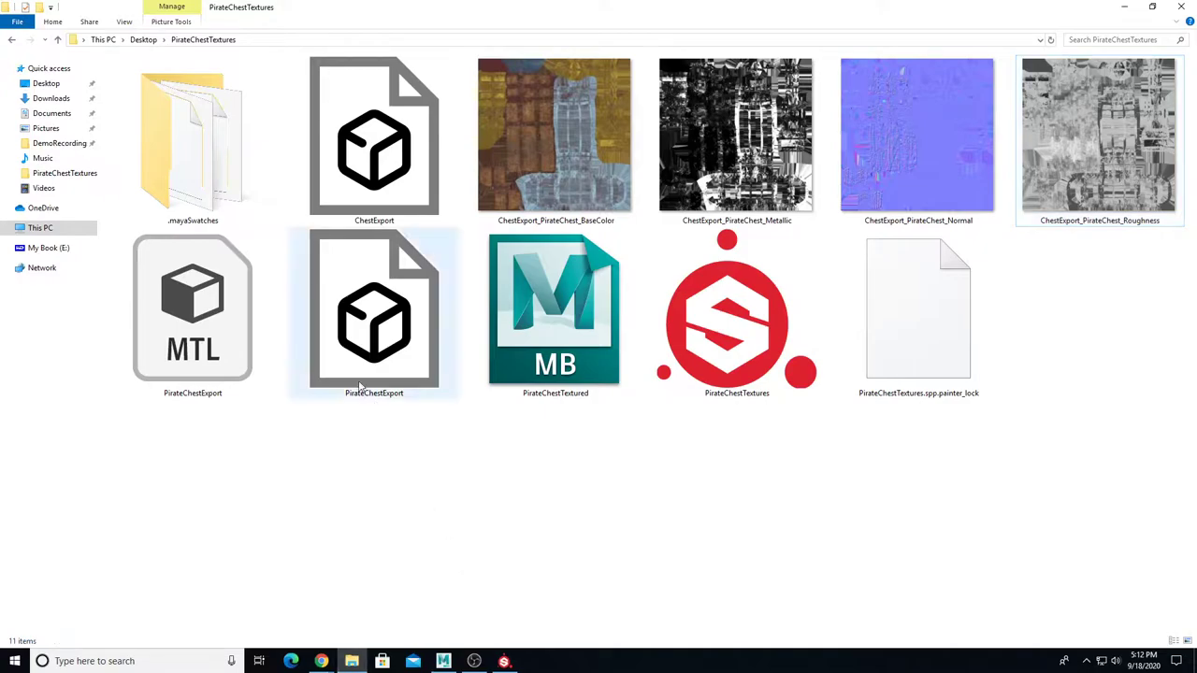
pyautogui.click(342, 316)
pyautogui.moveTo(341, 317); pyautogui.dragTo(372, 309, button='right')
pyautogui.press('Escape')
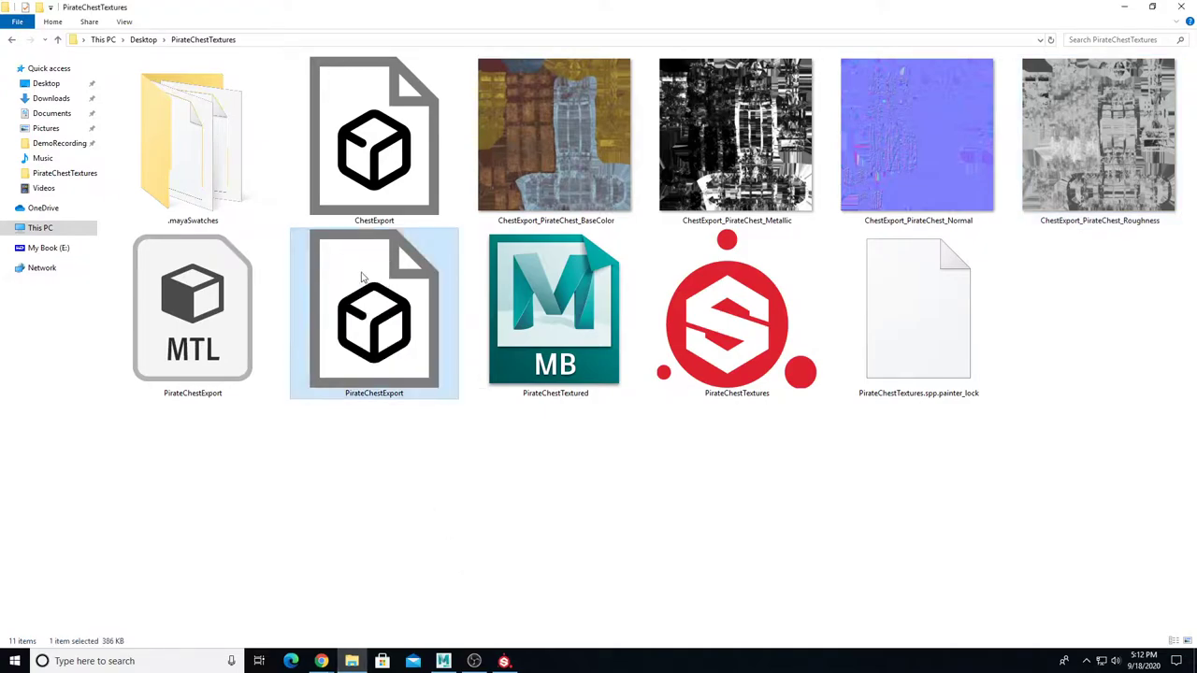
pyautogui.click(595, 170)
pyautogui.click(739, 168)
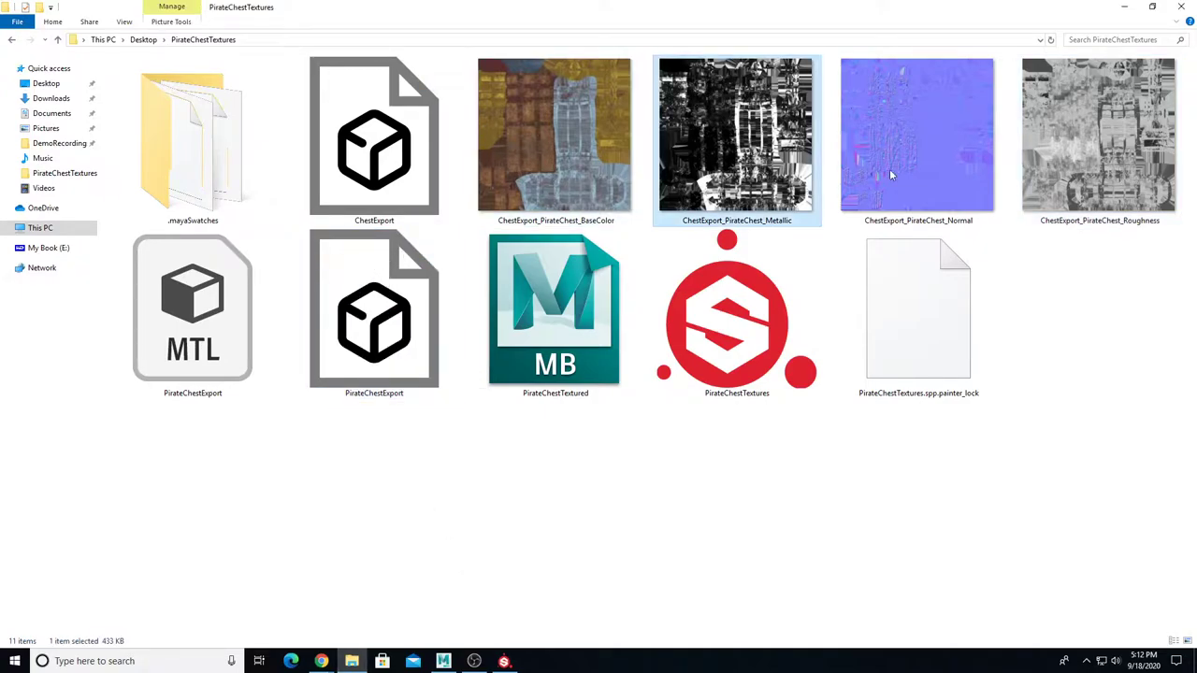
pyautogui.click(936, 166)
pyautogui.click(739, 165)
pyautogui.click(548, 170)
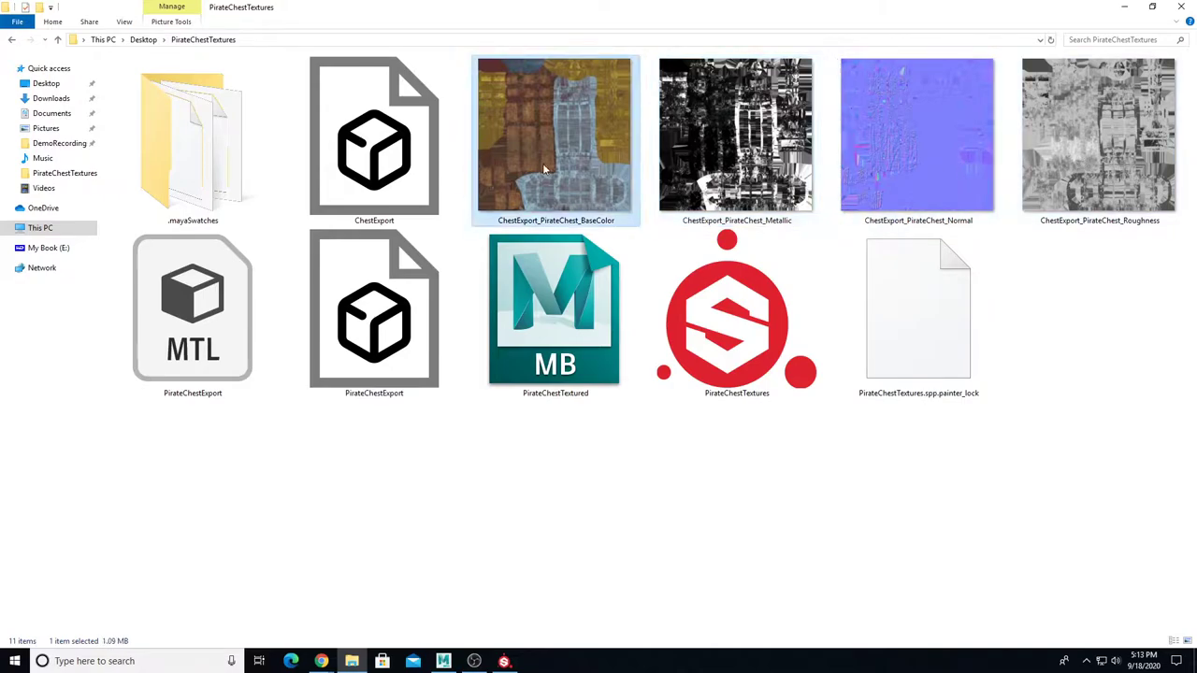
# Step: Switch to the Sketchfab window in Chrome and start uploading a new model
pyautogui.moveTo(321, 660)
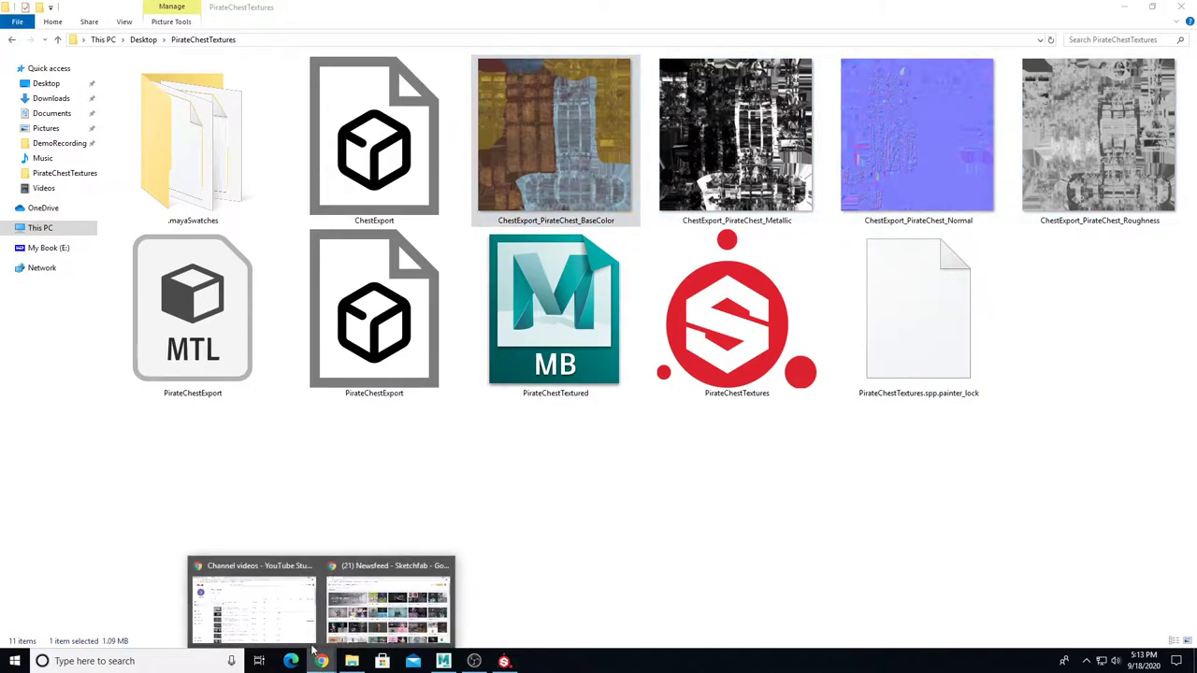
pyautogui.click(355, 609)
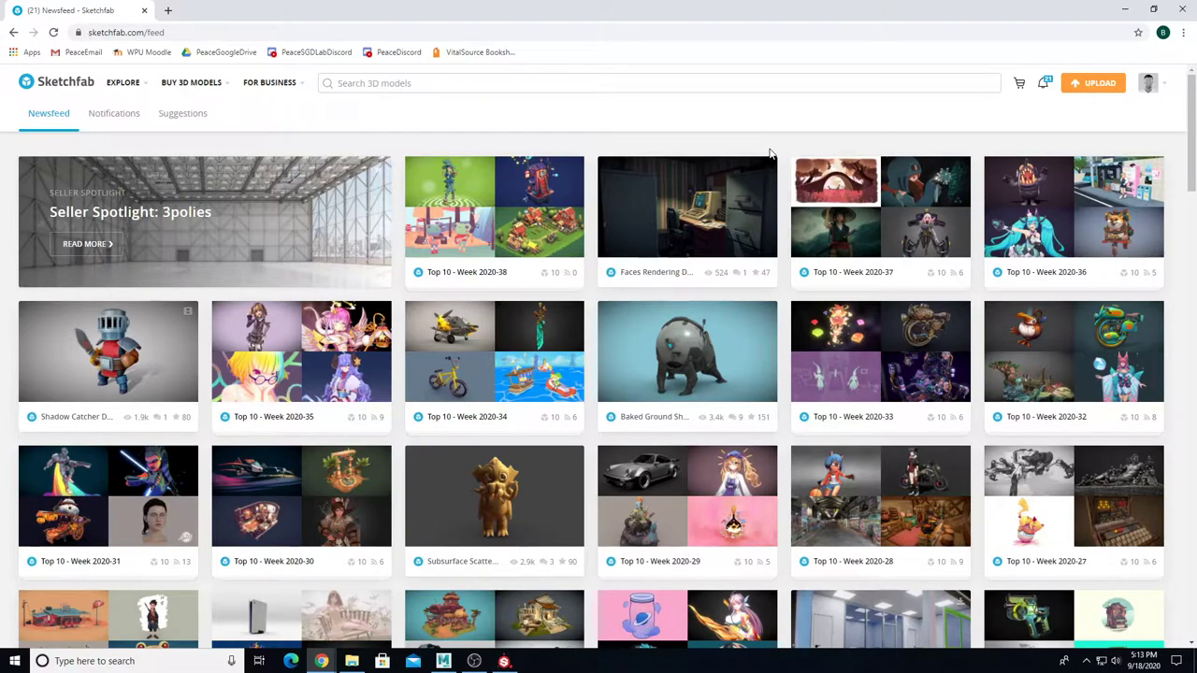
pyautogui.click(1104, 83)
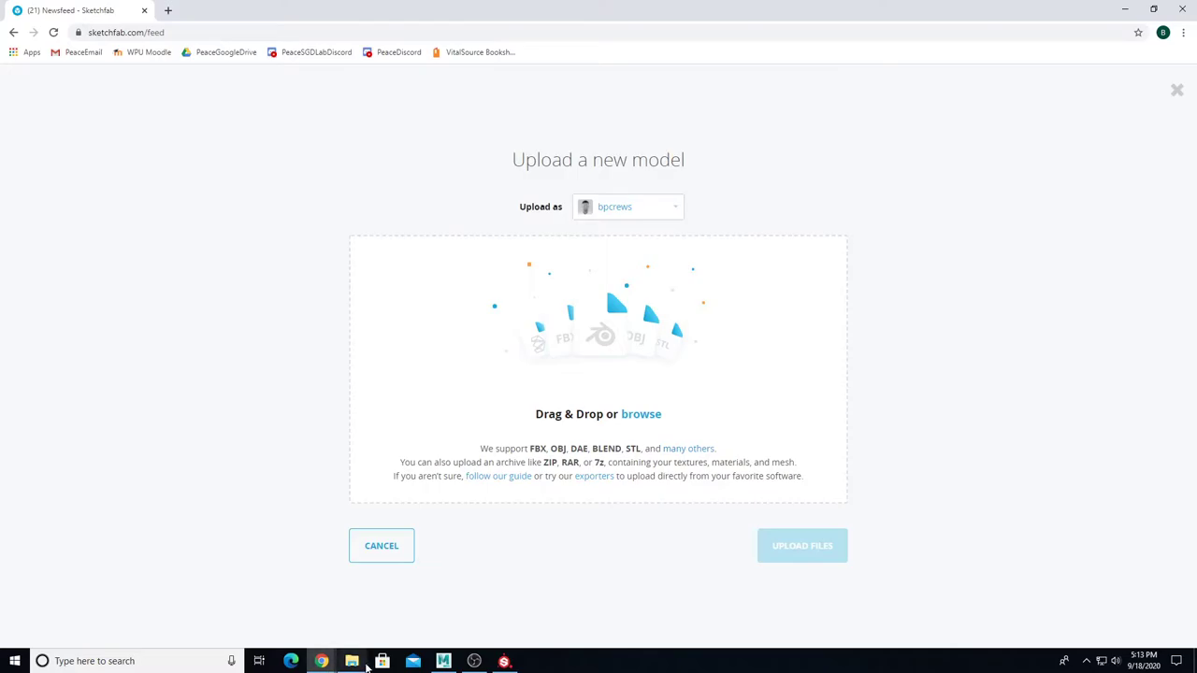
# Step: Add the PirateChestExport OBJ file from the PirateChestTextures folder to the Sketchfab upload and upload it
pyautogui.click(353, 666)
pyautogui.moveTo(337, 21)
pyautogui.mouseDown()
pyautogui.moveTo(356, 321)
pyautogui.moveTo(502, 409)
pyautogui.moveTo(711, 177)
pyautogui.moveTo(844, 97)
pyautogui.mouseUp()
pyautogui.scroll(-5, 864, 318)
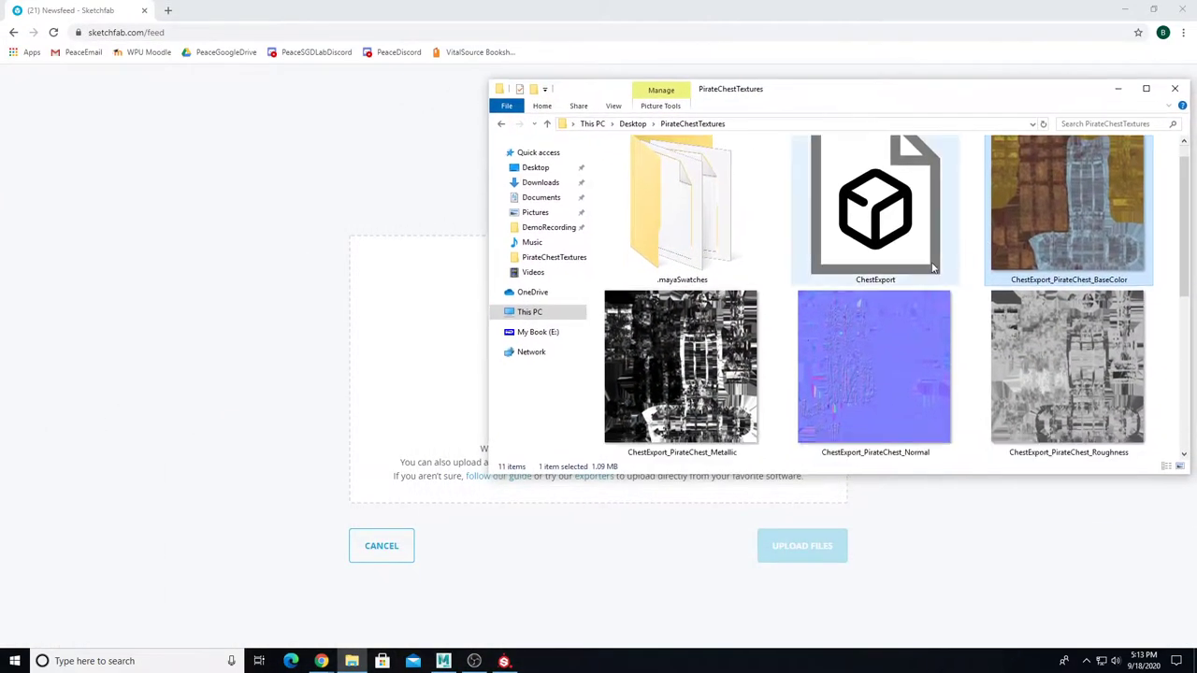
pyautogui.scroll(1, 863, 318)
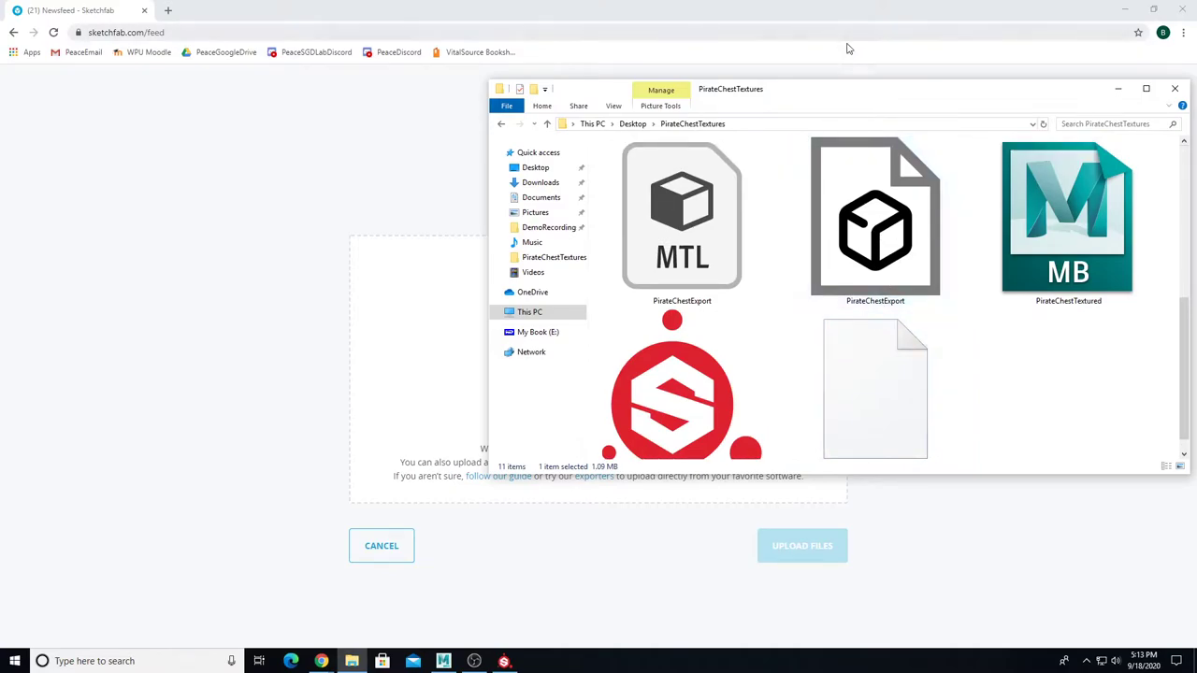
pyautogui.moveTo(838, 94); pyautogui.dragTo(828, 50)
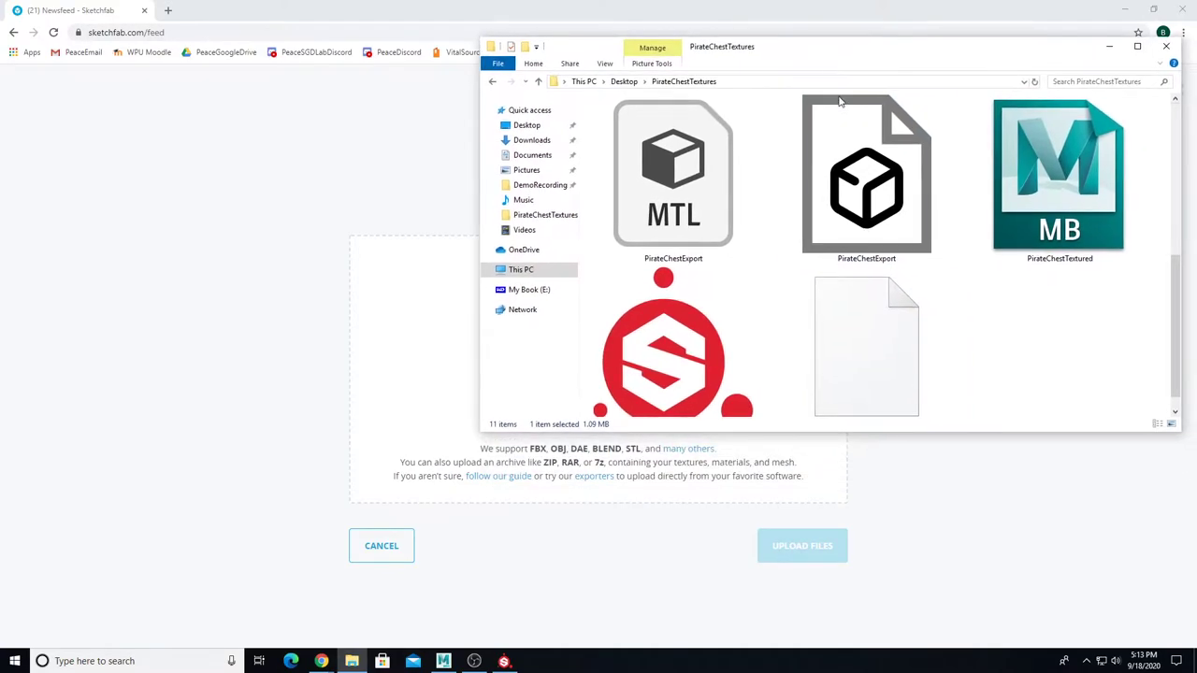
pyautogui.moveTo(896, 159)
pyautogui.mouseDown()
pyautogui.moveTo(681, 310)
pyautogui.moveTo(450, 430)
pyautogui.mouseUp()
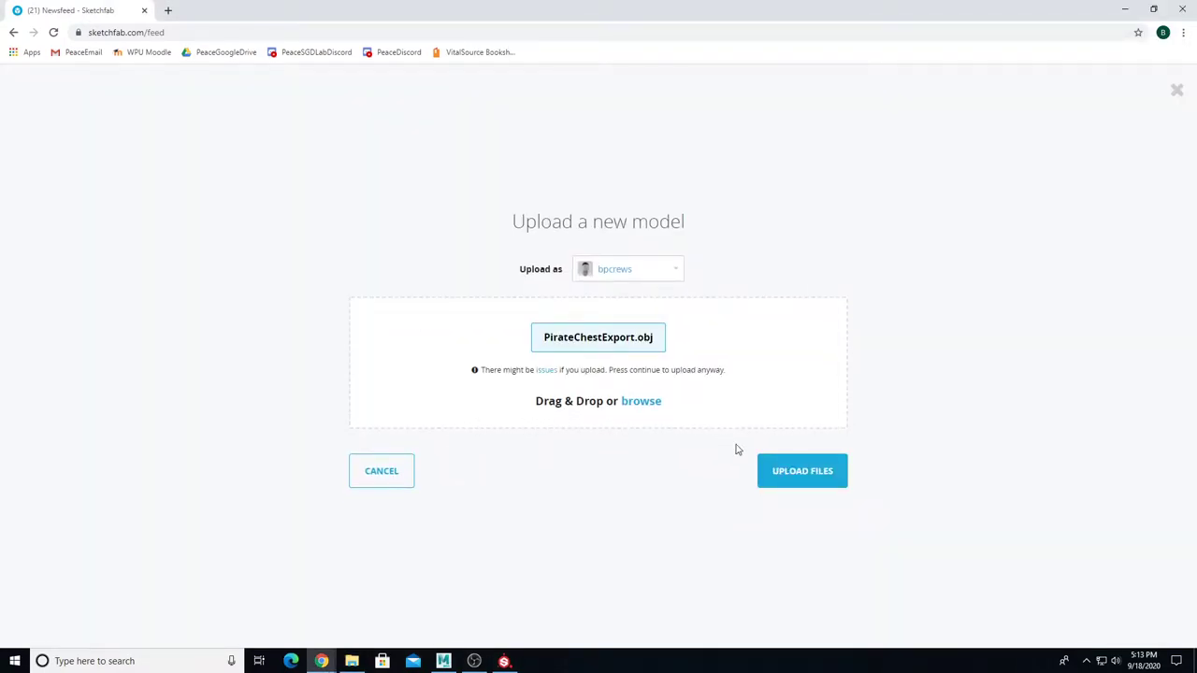
pyautogui.click(782, 476)
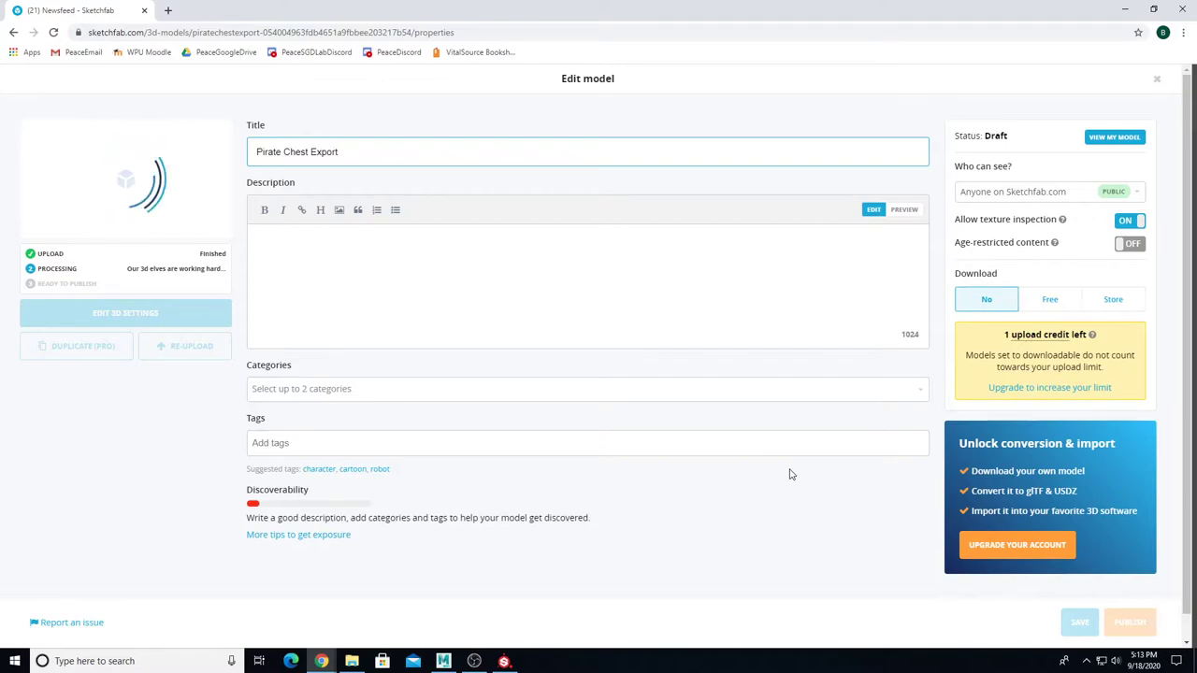
# Step: Search Google for "painter maya plugin" in a new browser tab and open the Substance in Maya page
pyautogui.hotkey('ctrl', 't')
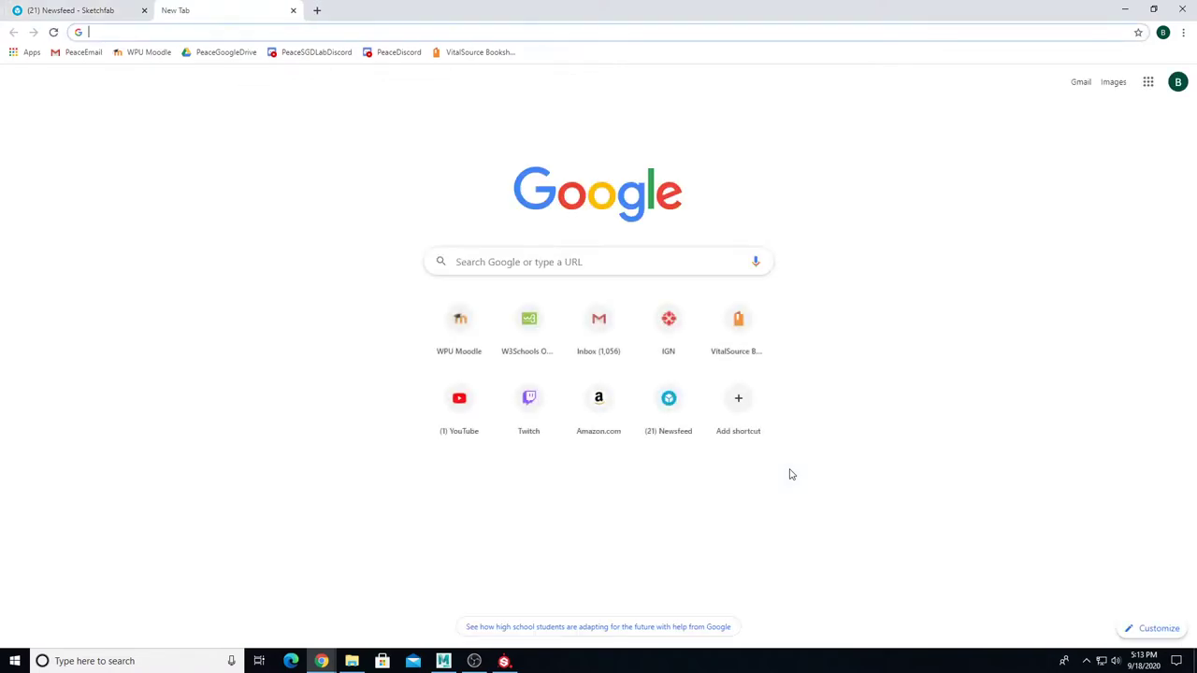
pyautogui.write('painter ')
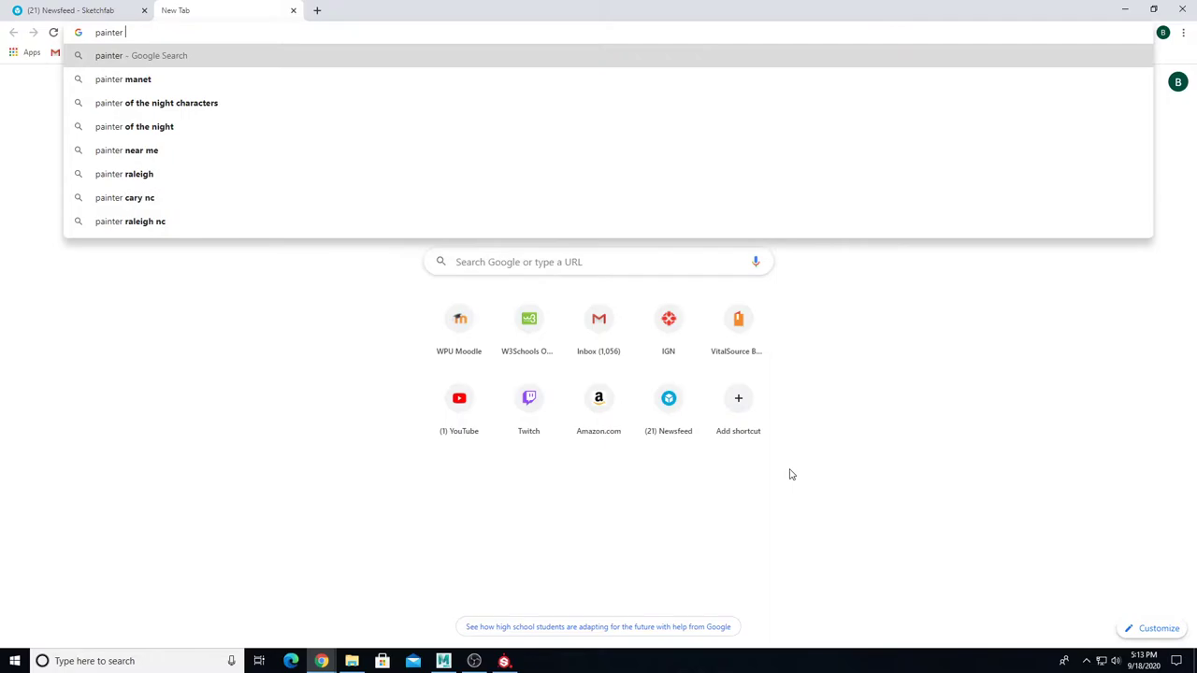
pyautogui.write('maya plugin')
pyautogui.press('Return')
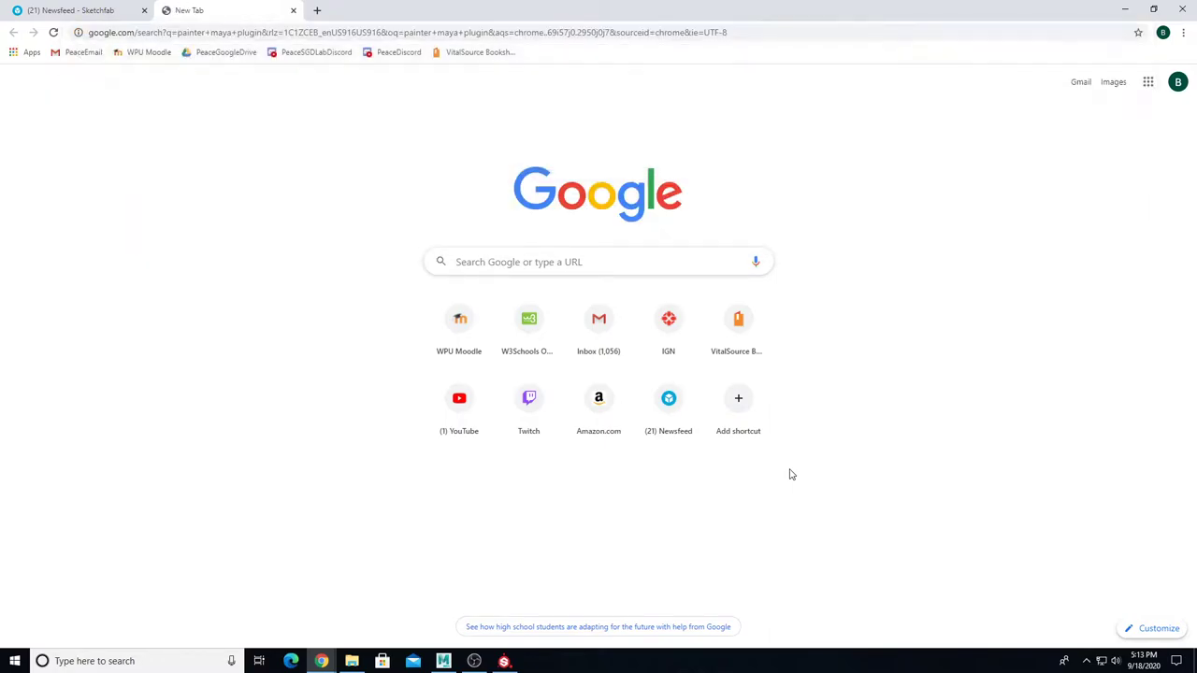
pyautogui.click(193, 189)
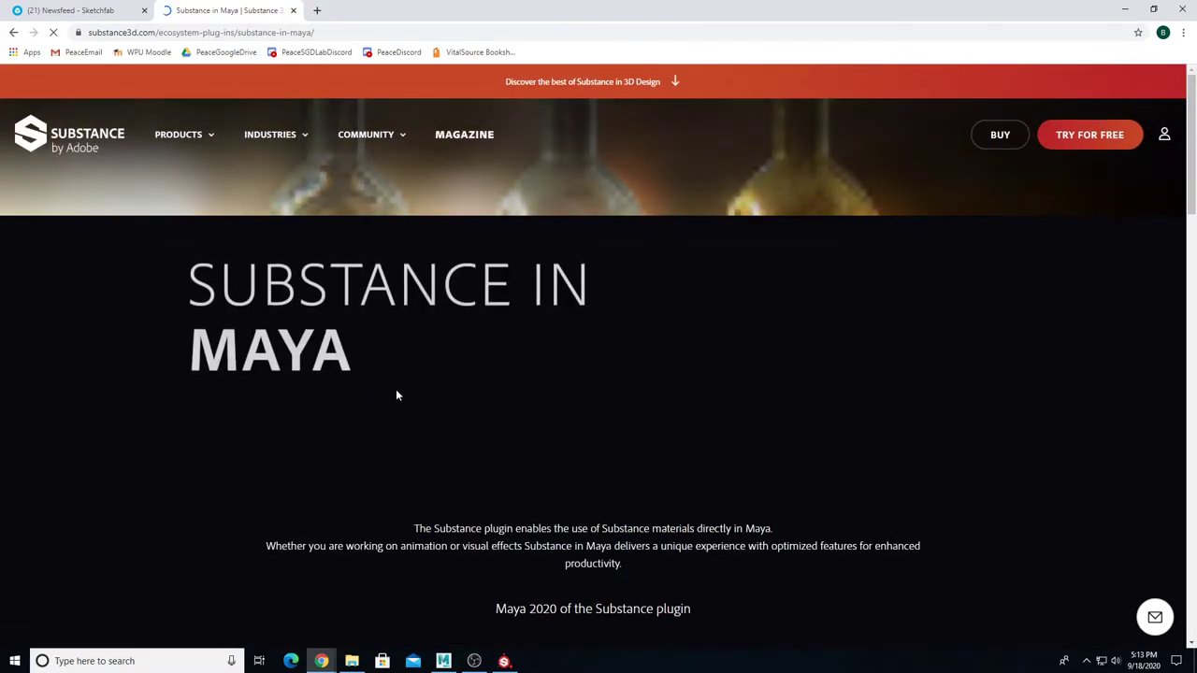
# Step: Search Google for "sketchfab maya plugin" and open Sketchfab's Maya exporter page
pyautogui.scroll(-2, 396, 389)
pyautogui.scroll(-1, 386, 381)
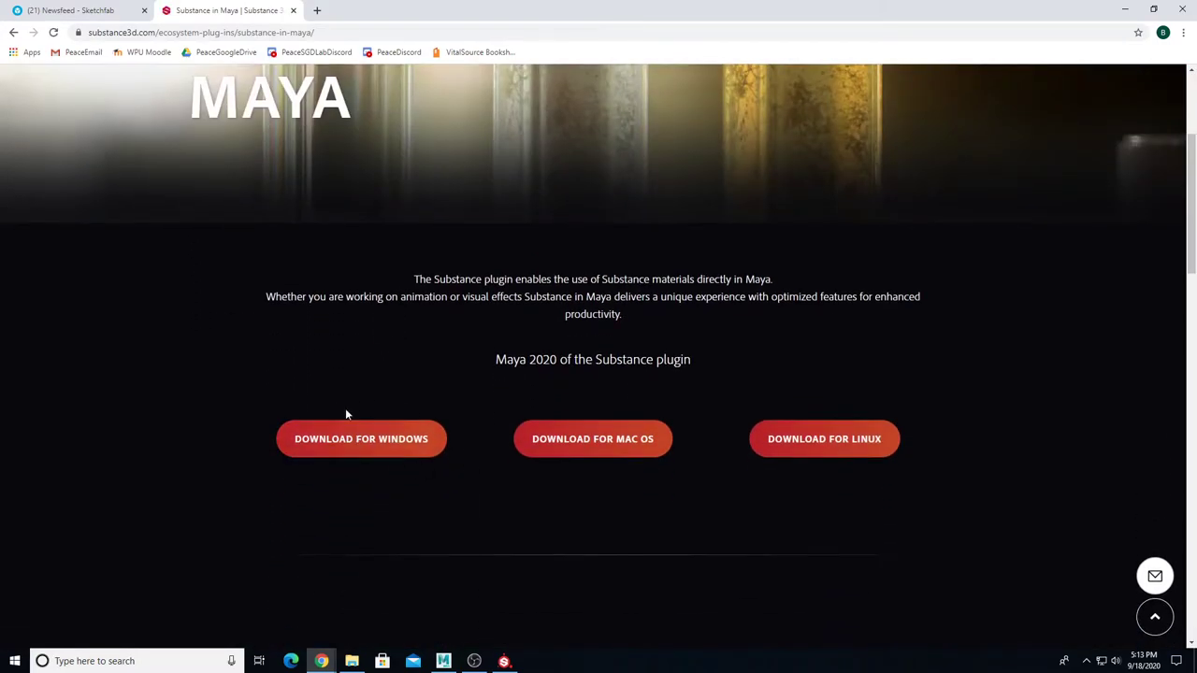
pyautogui.scroll(3, 485, 355)
pyautogui.click(267, 32)
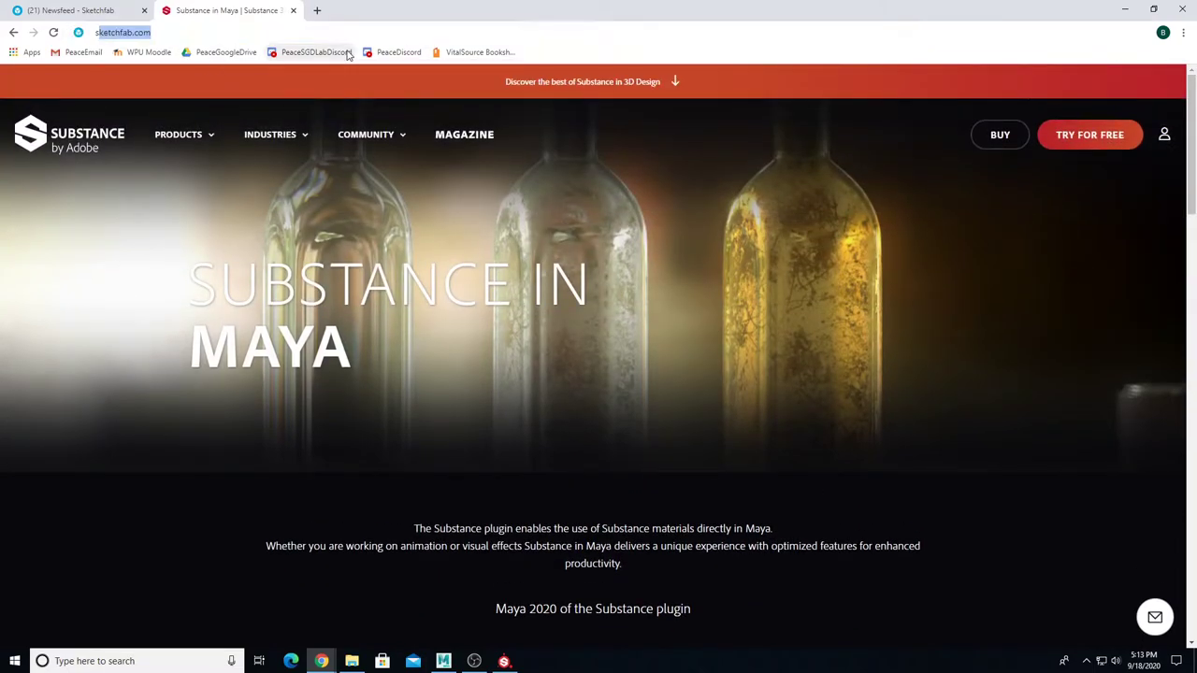
pyautogui.write('sketchfab maya')
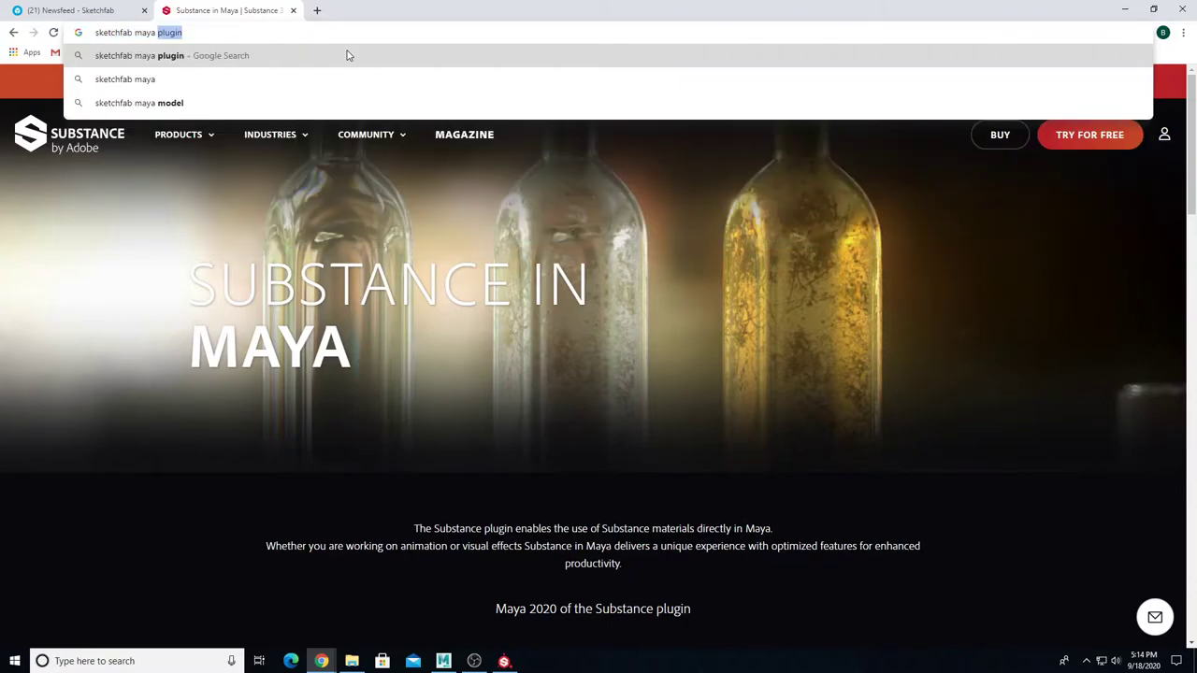
pyautogui.click(346, 56)
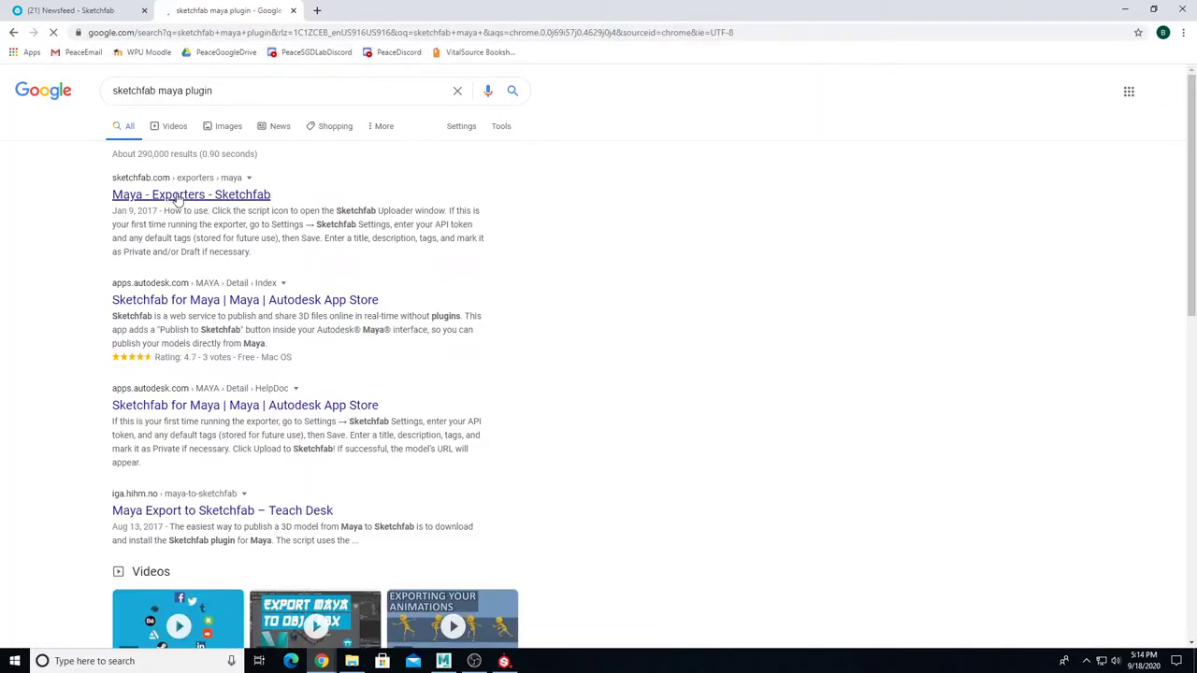
pyautogui.click(178, 195)
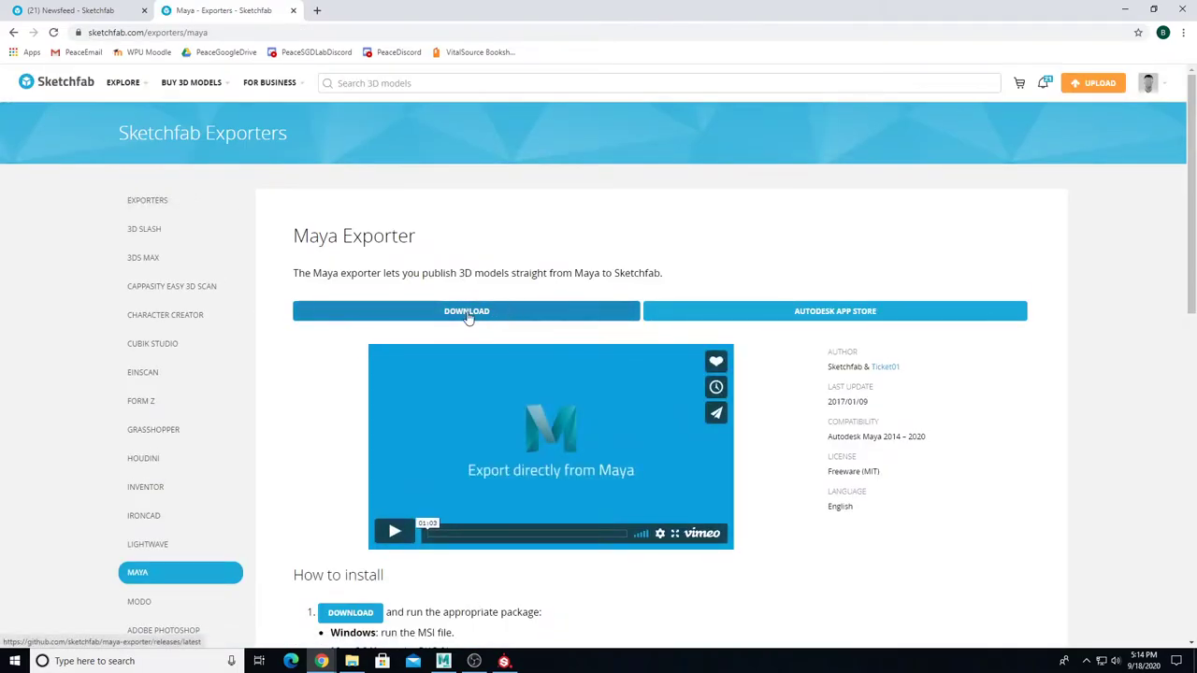
# Step: On the Sketchfab upload tab, describe the model as "This is a model of a pirate chest. It was modeled in Autodesk Maya and textured in Substance Painter."
pyautogui.click(66, 11)
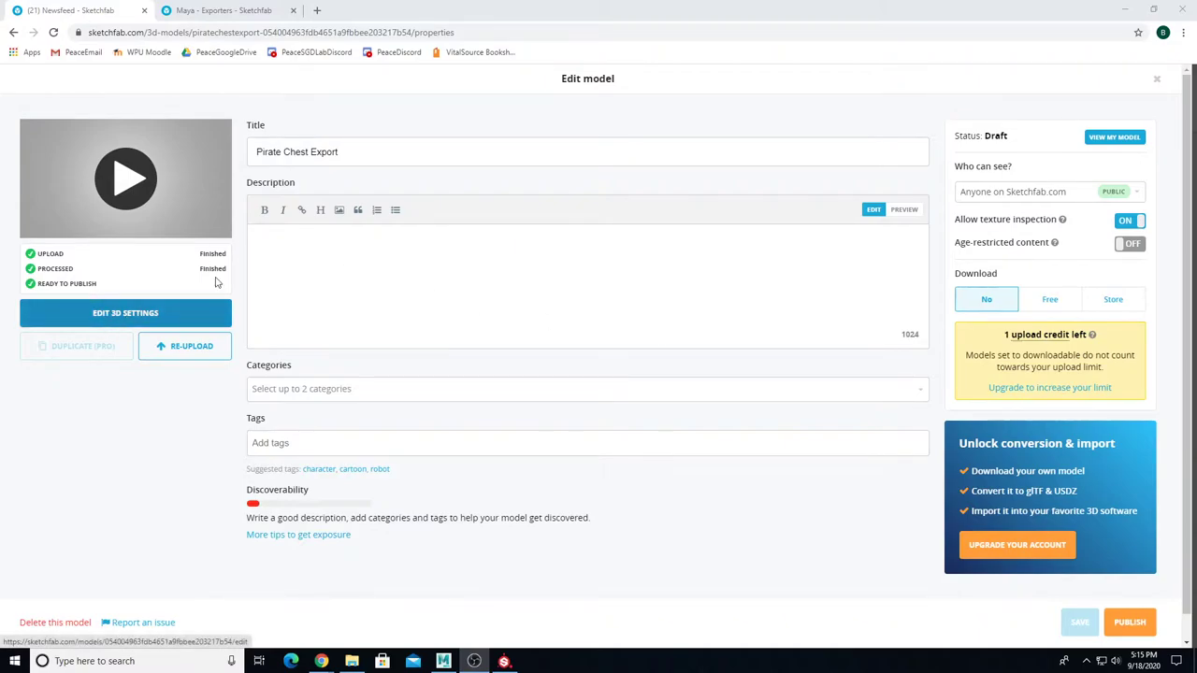
pyautogui.click(433, 273)
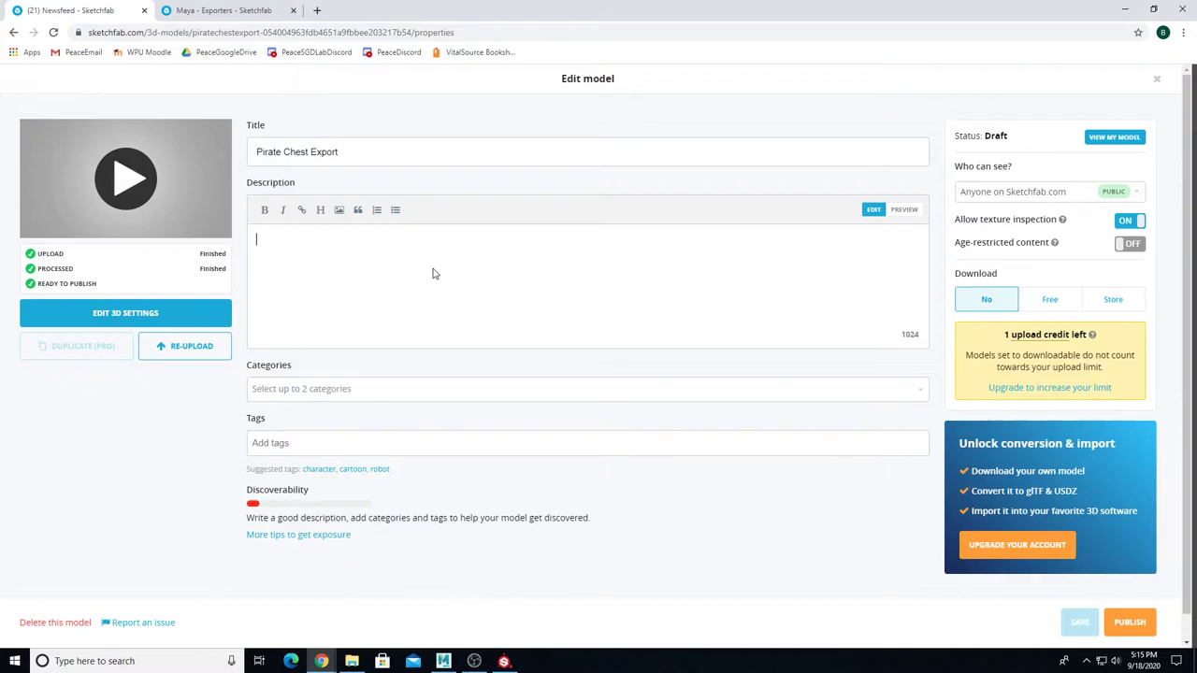
pyautogui.write('This is a modelof a pirate chest.')
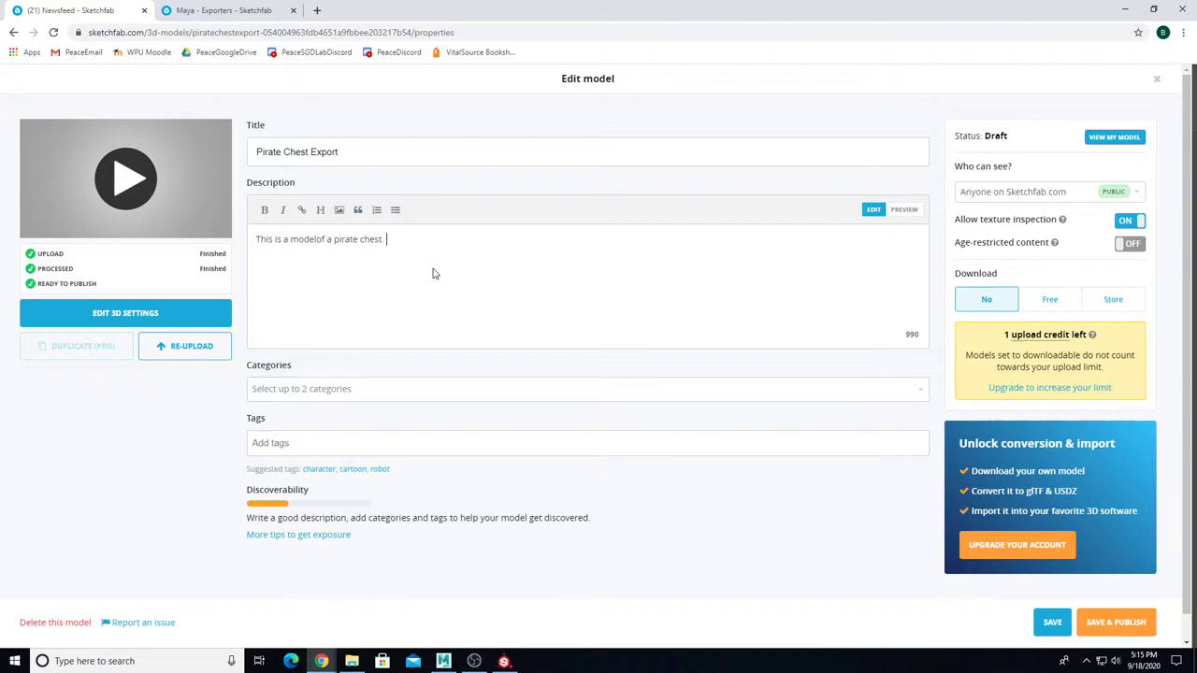
pyautogui.write(' It was modeled in Autodesk Maya and textured in Subst')
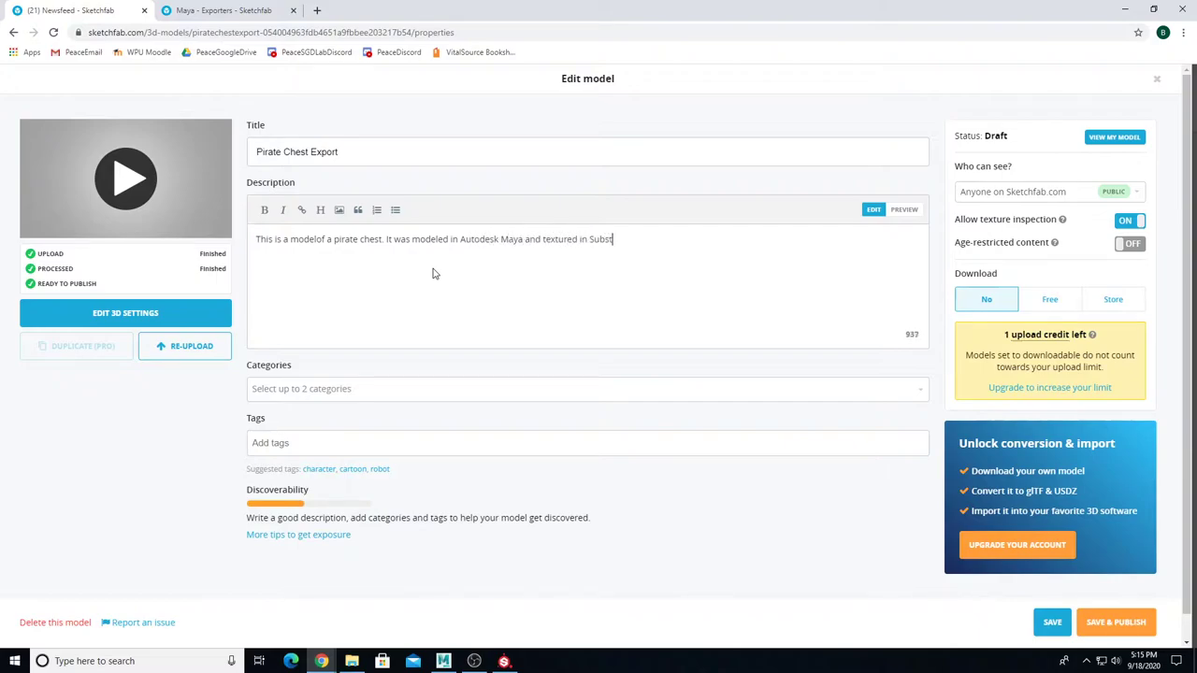
pyautogui.write('ance')
pyautogui.press('BackSpace')
pyautogui.press('BackSpace')
pyautogui.write('ce Painter')
pyautogui.click(318, 242)
pyautogui.write('o')
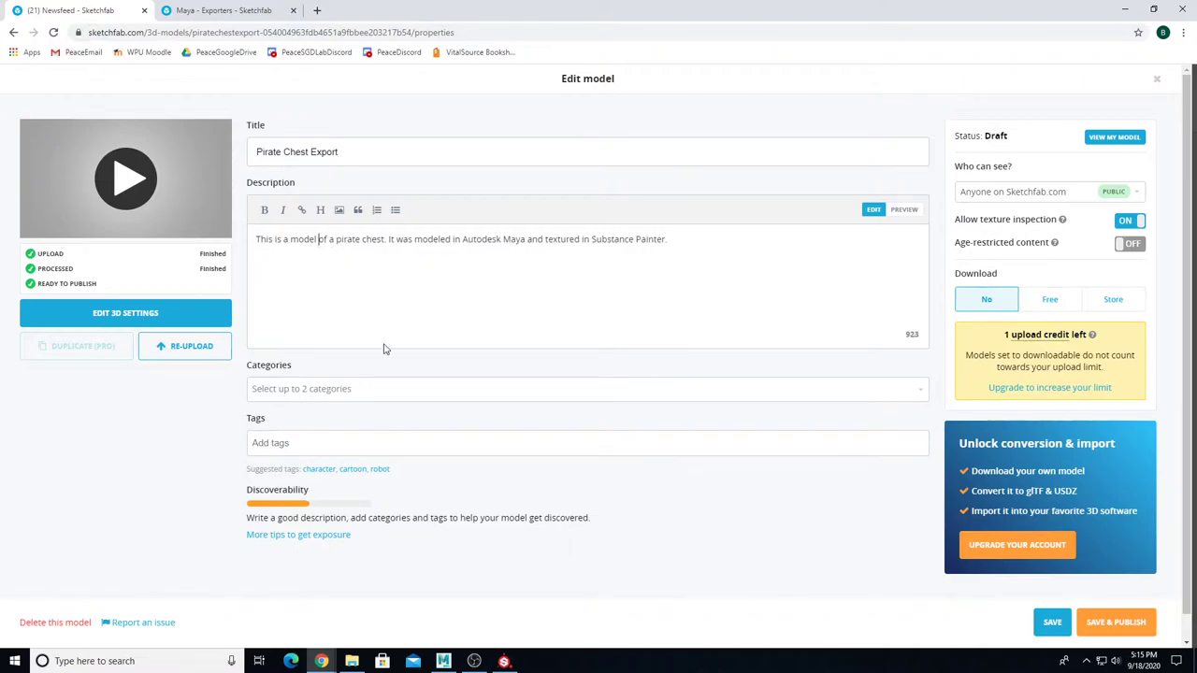
# Step: Assign the model to the Furniture & Home and Places & Travel categories
pyautogui.click(362, 396)
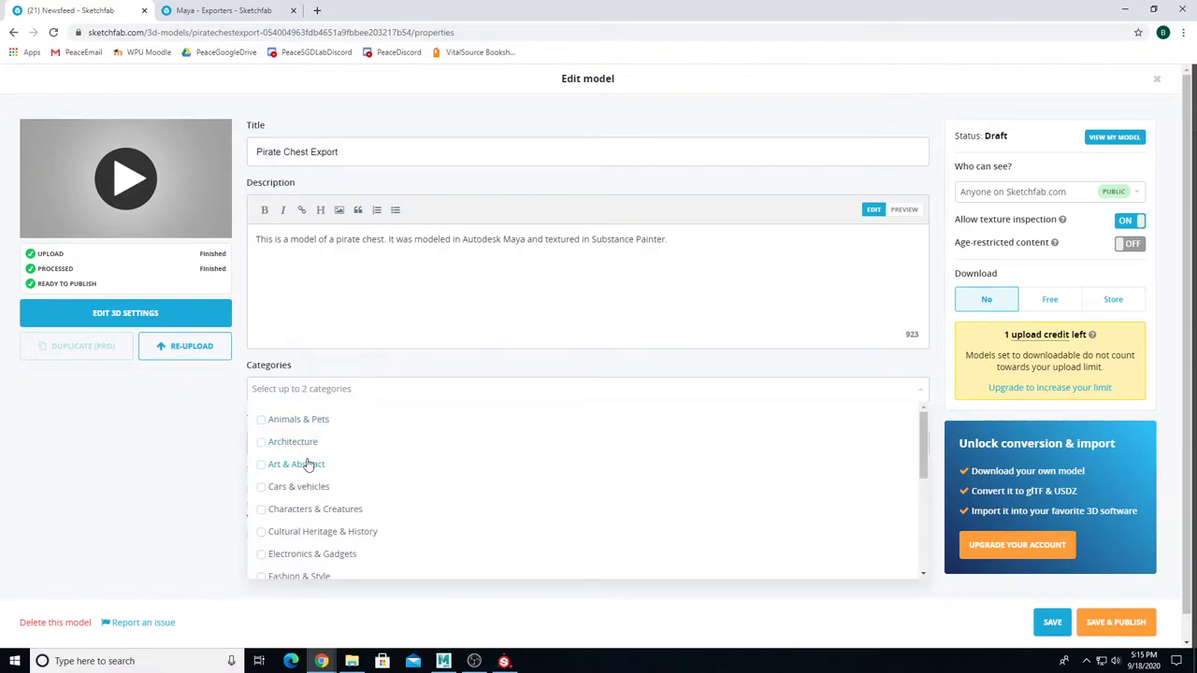
pyautogui.scroll(-3, 329, 494)
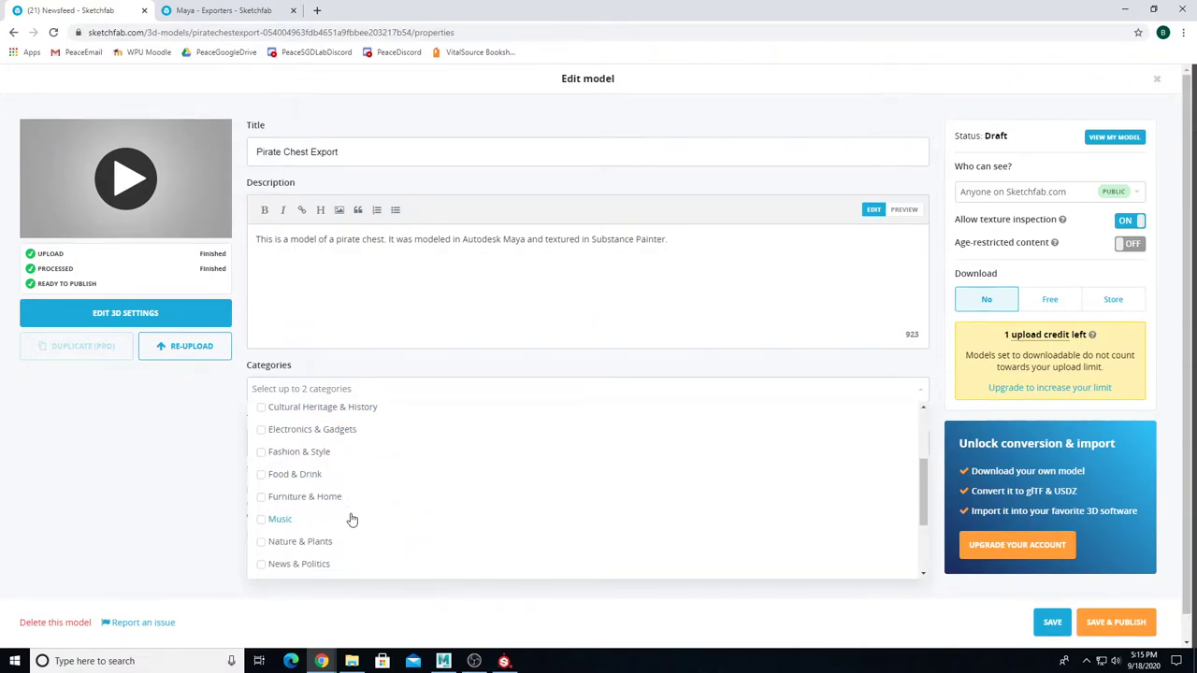
pyautogui.click(317, 501)
pyautogui.scroll(-2, 320, 506)
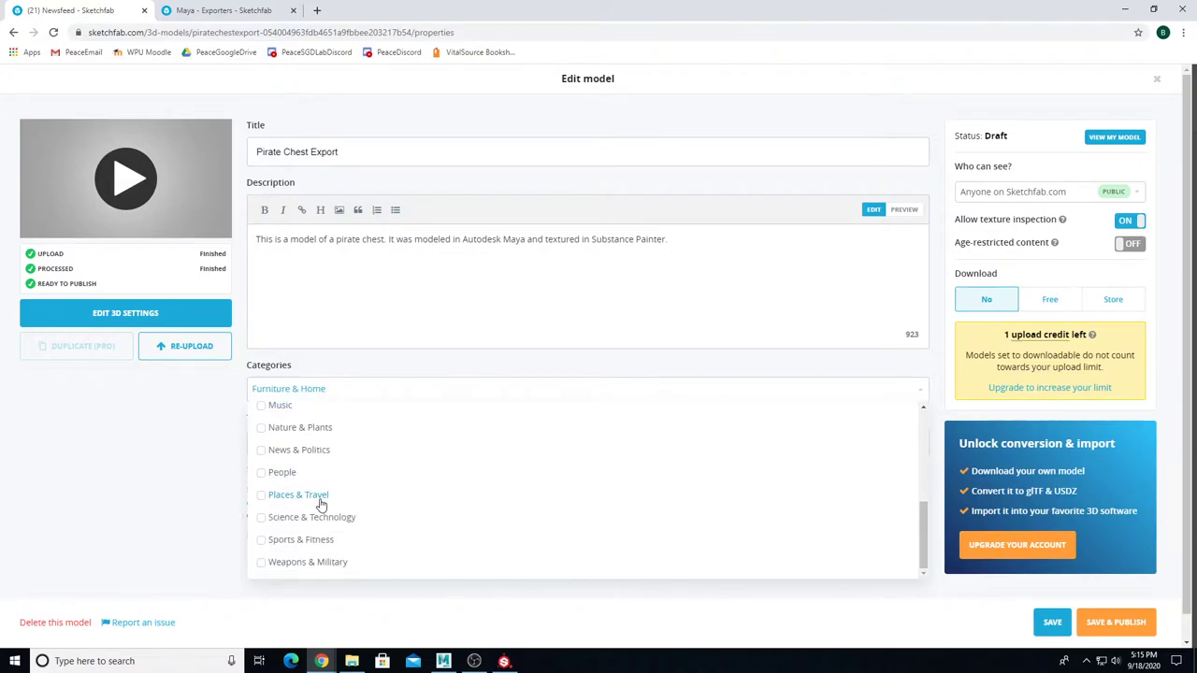
pyautogui.click(312, 495)
pyautogui.scroll(-1, 317, 500)
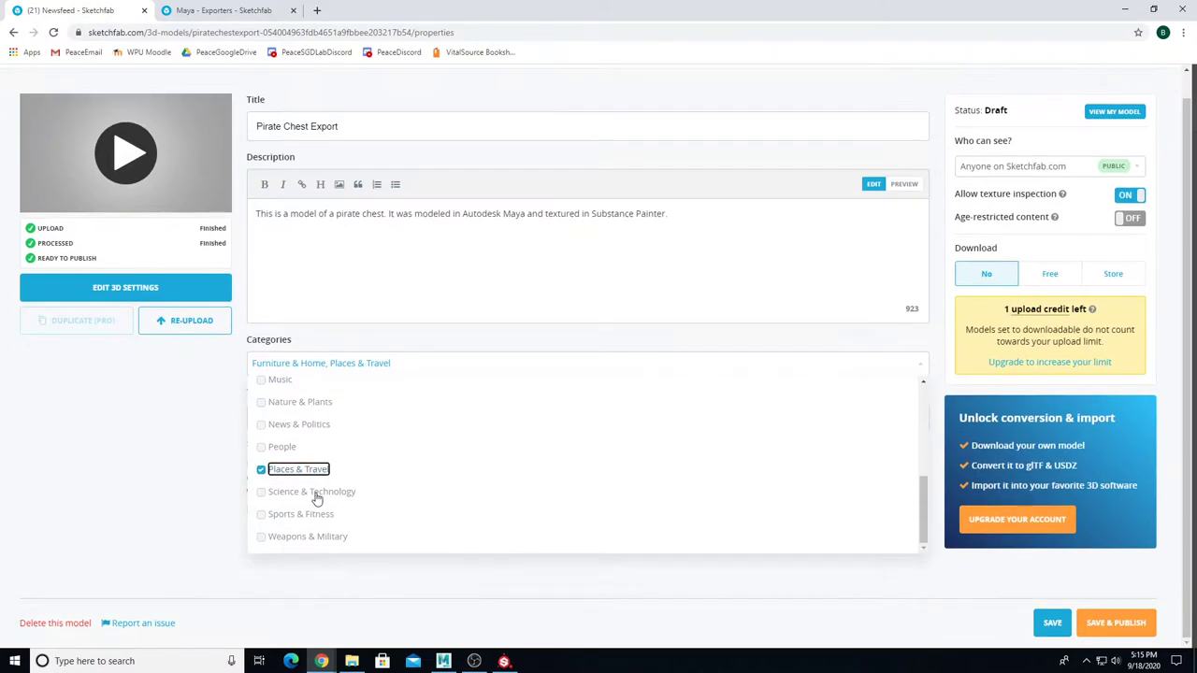
pyautogui.click(212, 447)
# Step: Add the tags Pirate and Chest to the model
pyautogui.click(282, 421)
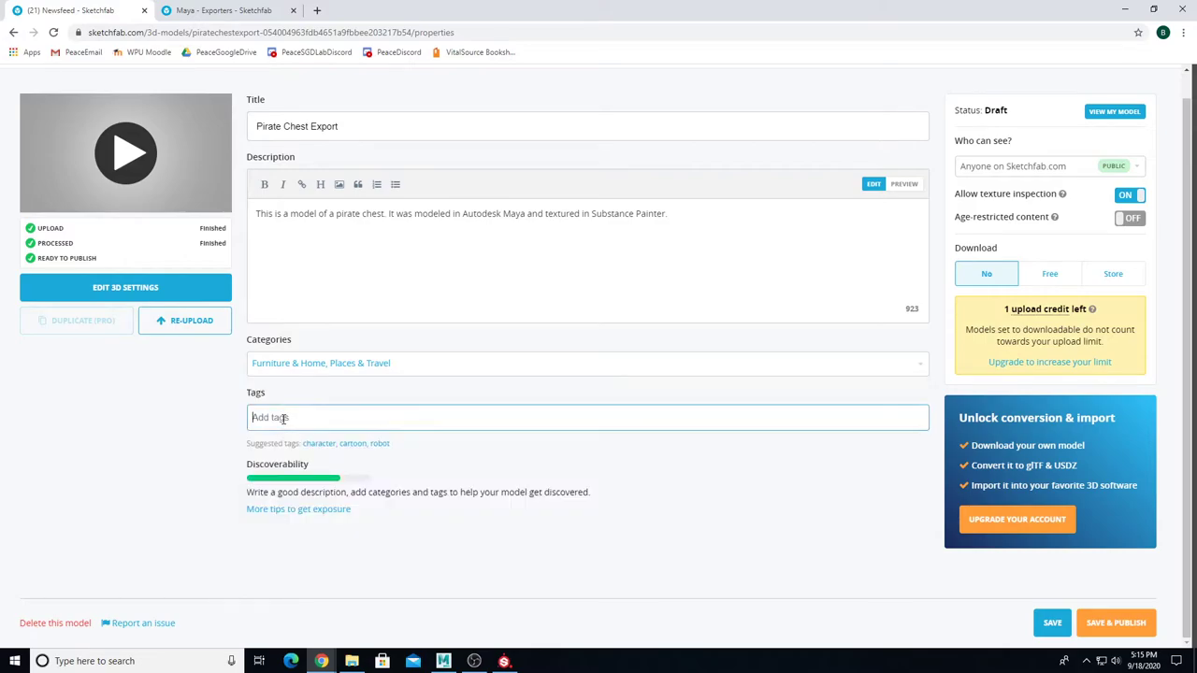
pyautogui.write('Pirate')
pyautogui.press('Return')
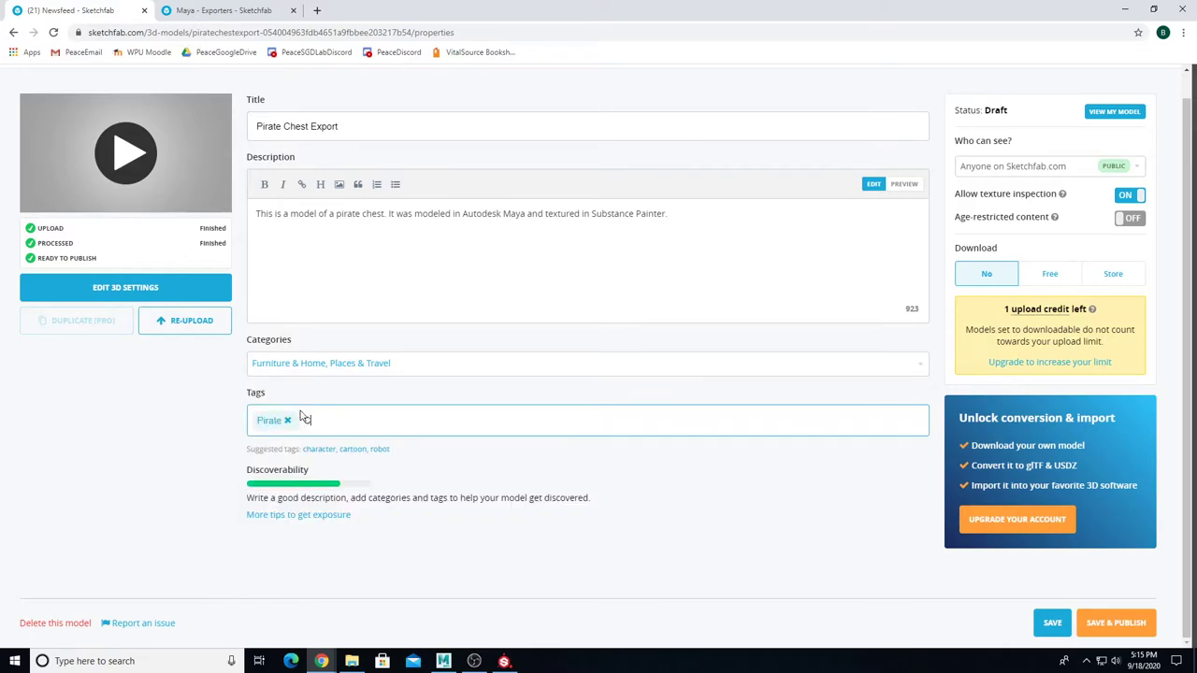
pyautogui.press('Tab')
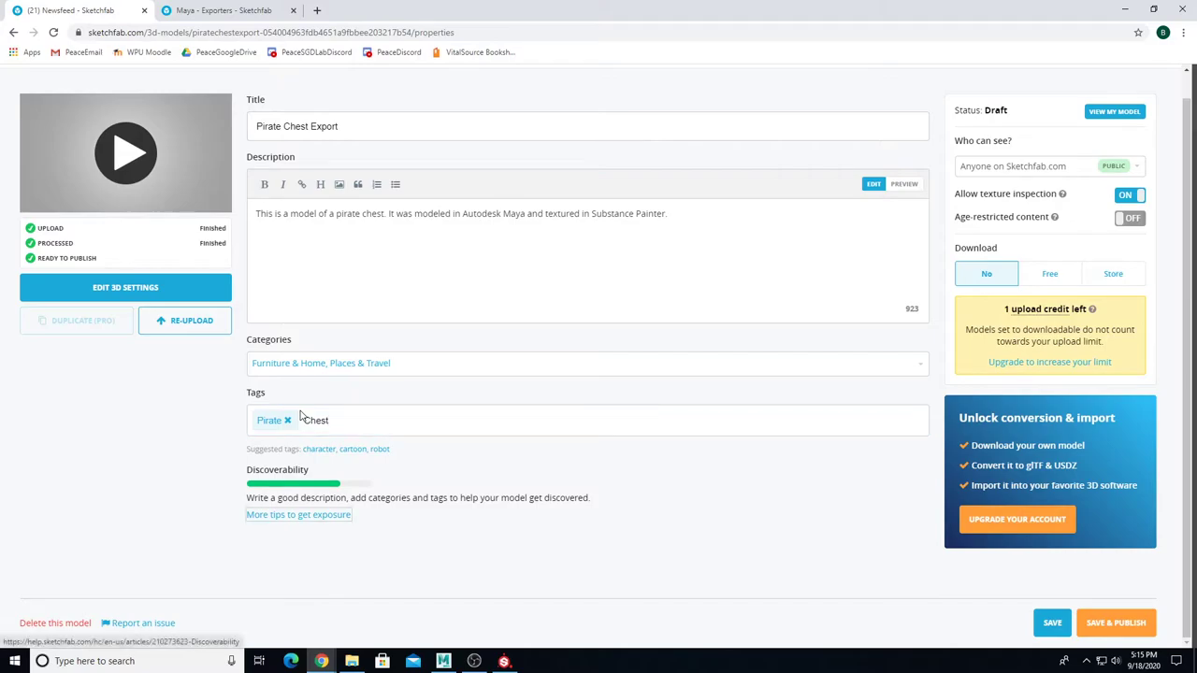
pyautogui.click(363, 421)
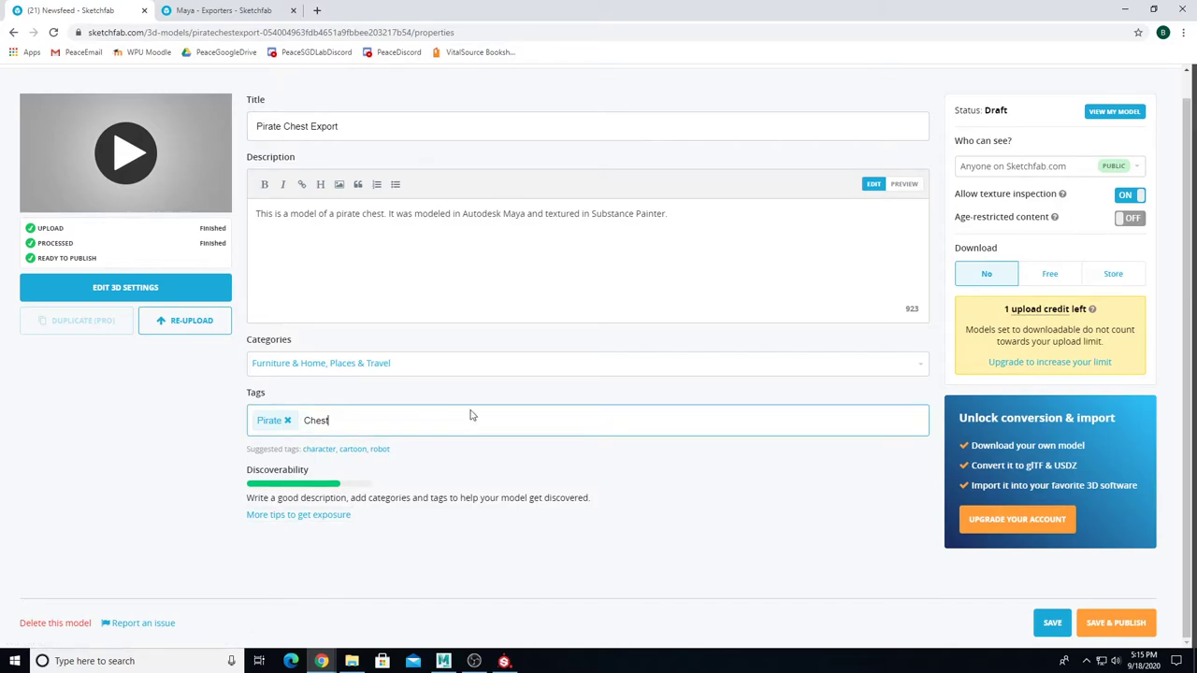
pyautogui.write('Chest')
pyautogui.press('Return')
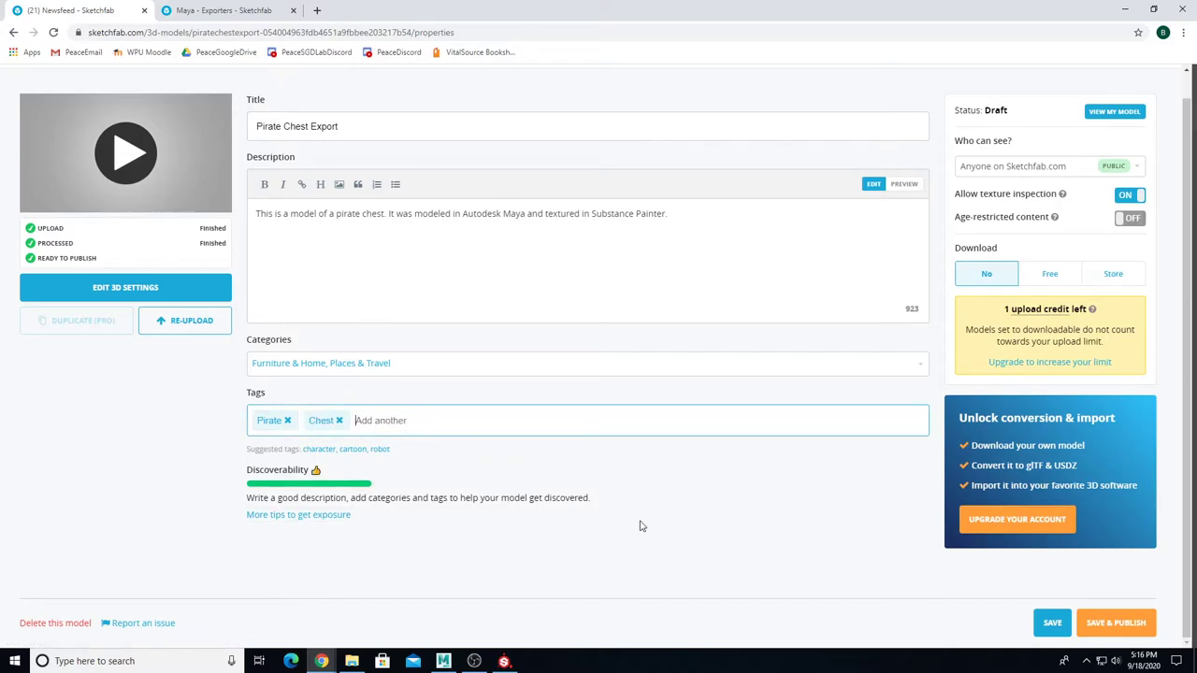
# Step: Save the model's details and open its 3D settings for editing
pyautogui.scroll(1, 641, 526)
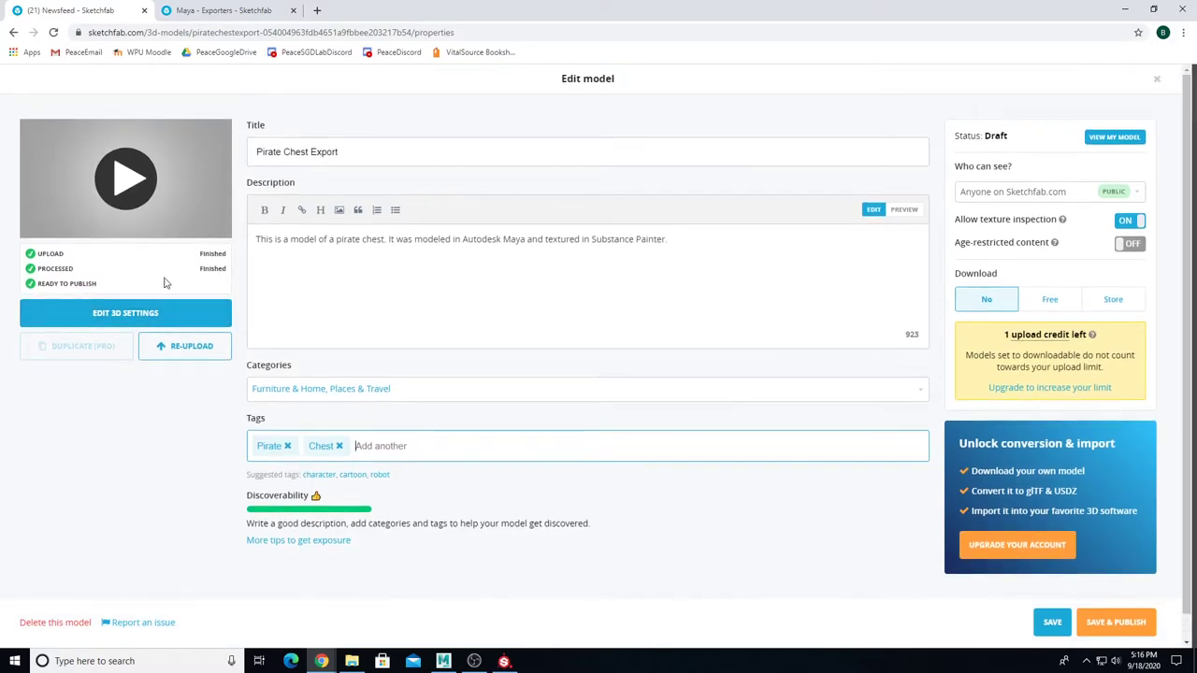
pyautogui.click(135, 318)
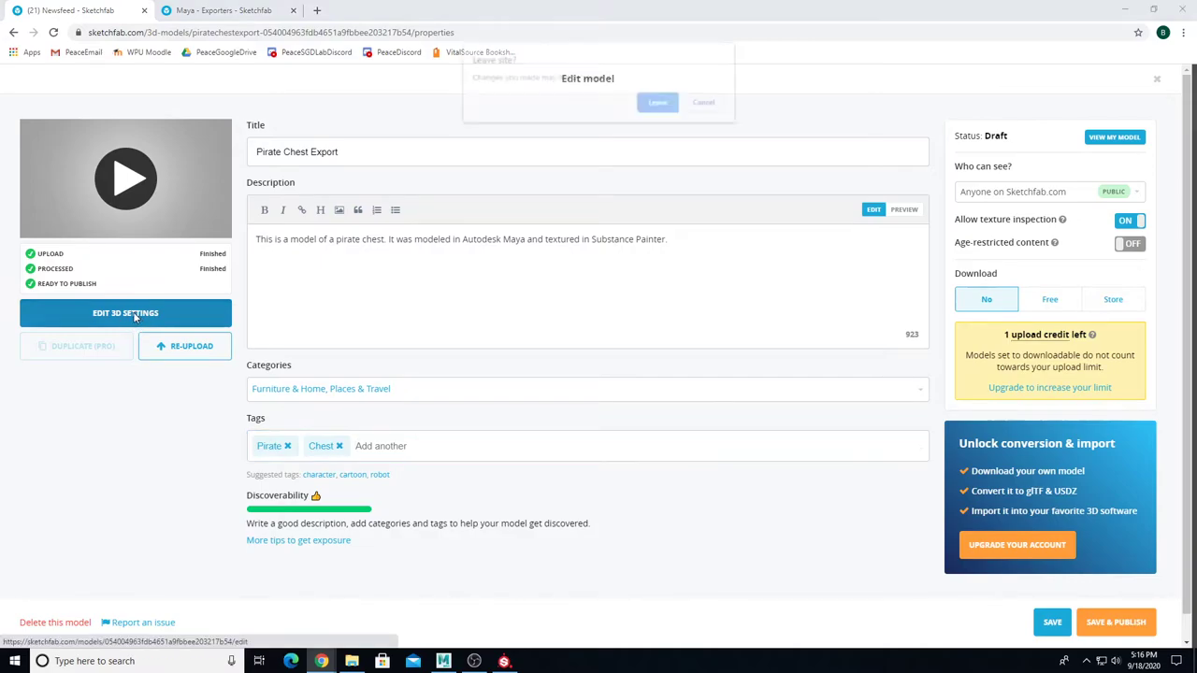
pyautogui.click(707, 102)
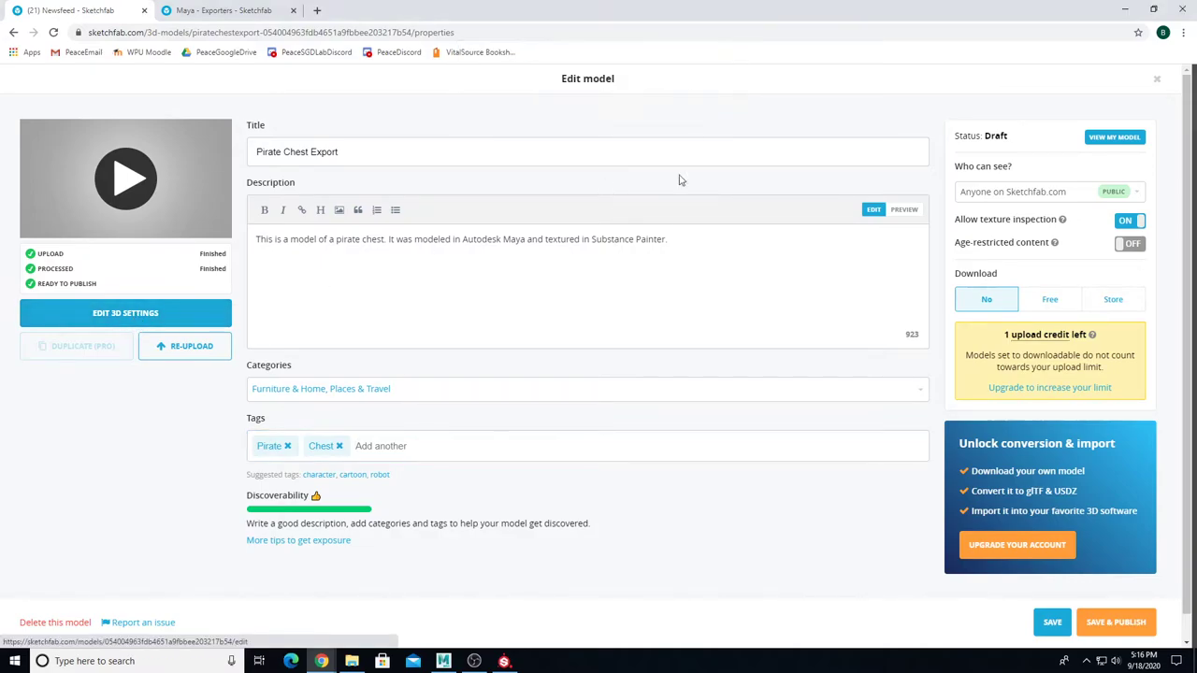
pyautogui.click(1053, 628)
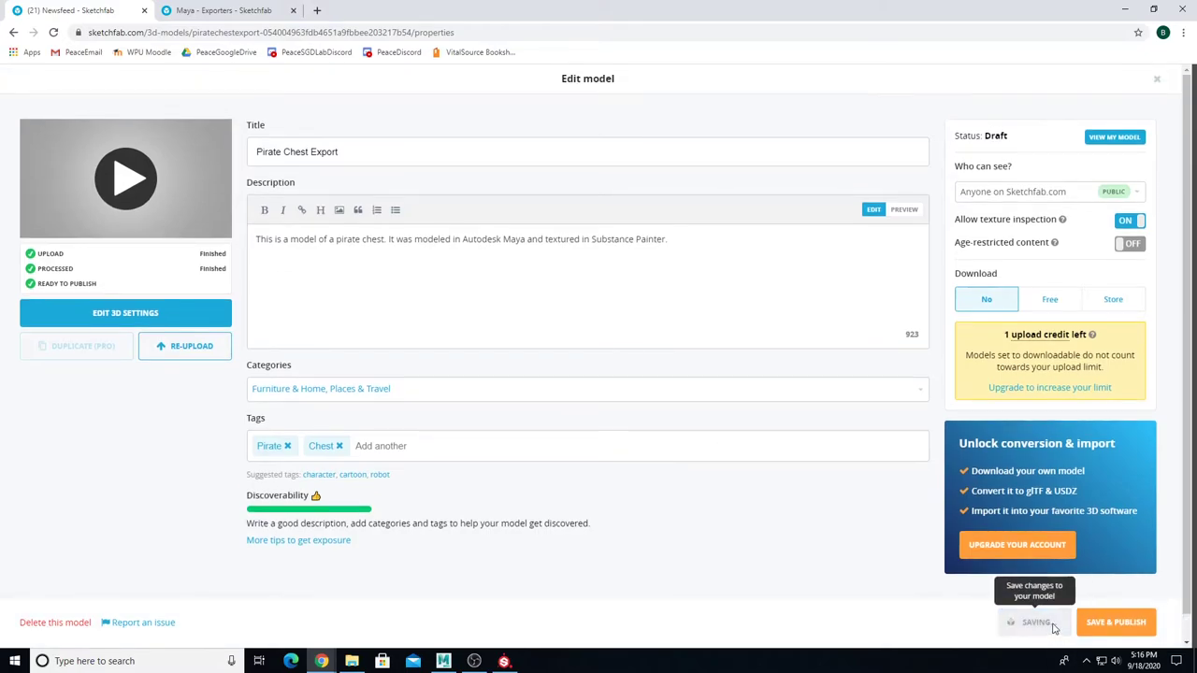
pyautogui.click(103, 318)
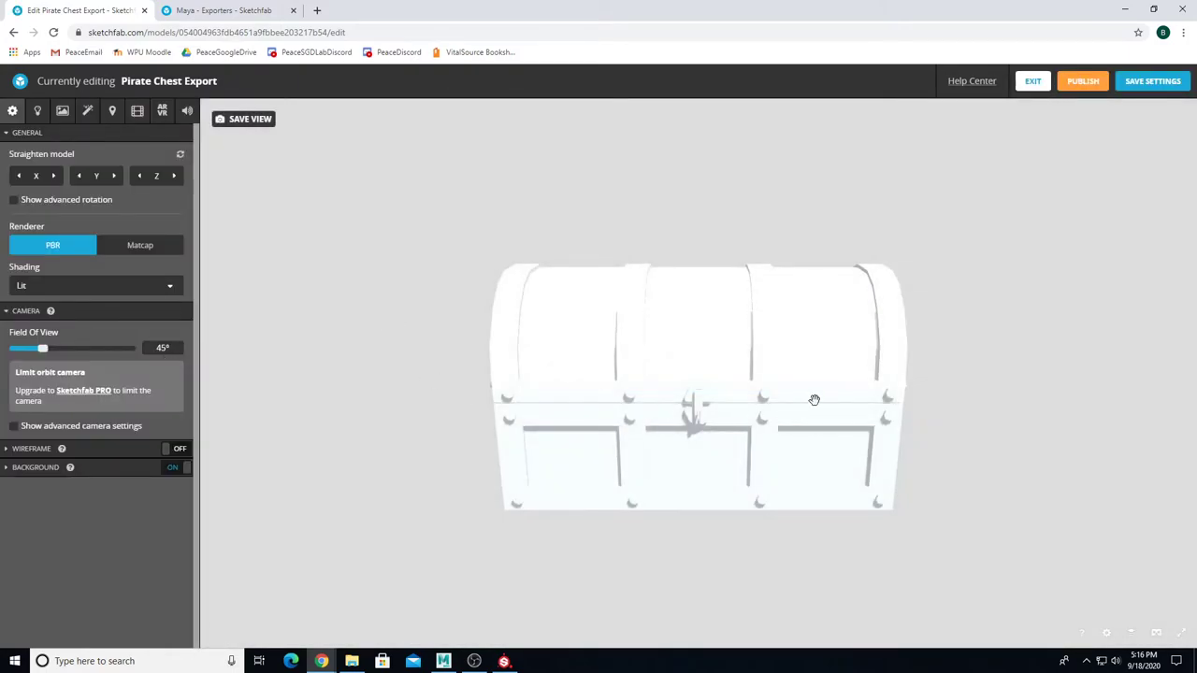
# Step: Inspect the chest at an angle and open the material settings for StingrayPBS1SG
pyautogui.moveTo(964, 352); pyautogui.dragTo(548, 369)
pyautogui.moveTo(548, 369); pyautogui.dragTo(585, 398, button='right')
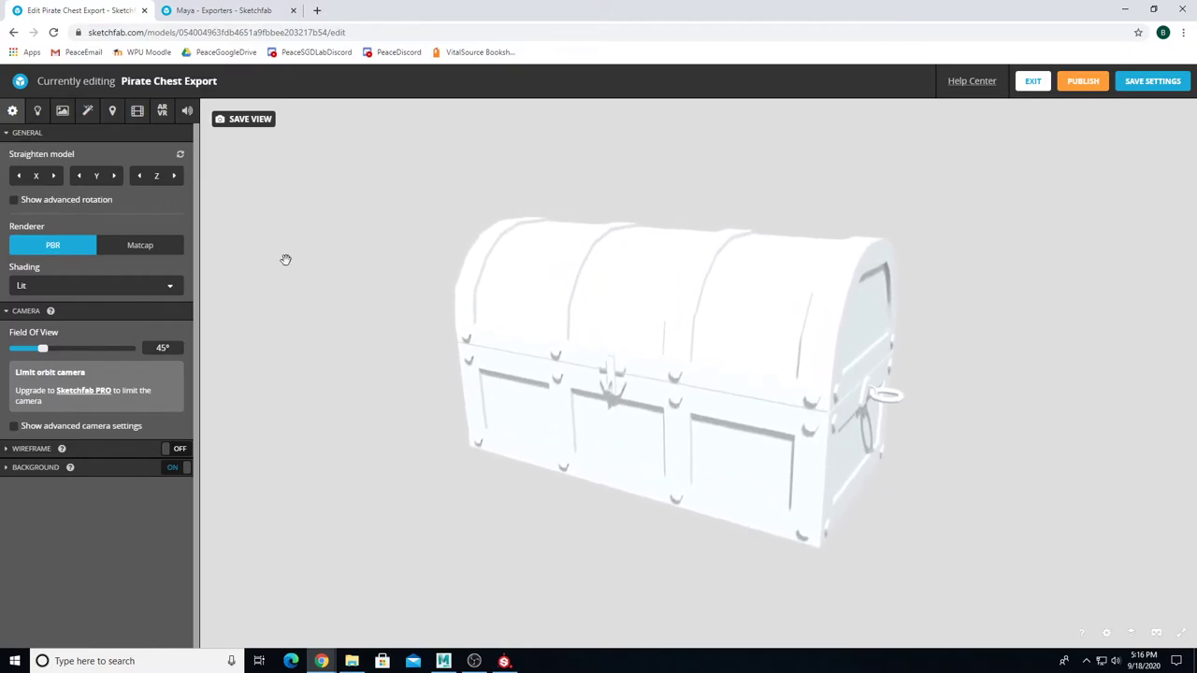
pyautogui.click(61, 112)
pyautogui.click(40, 141)
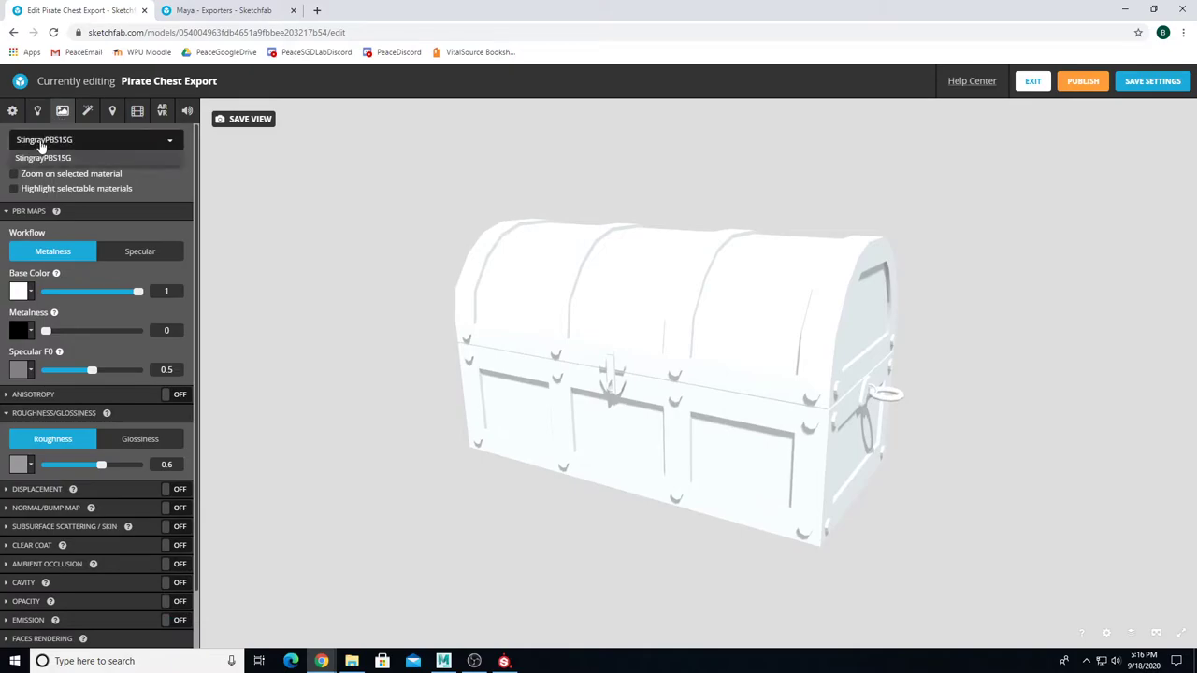
pyautogui.click(42, 142)
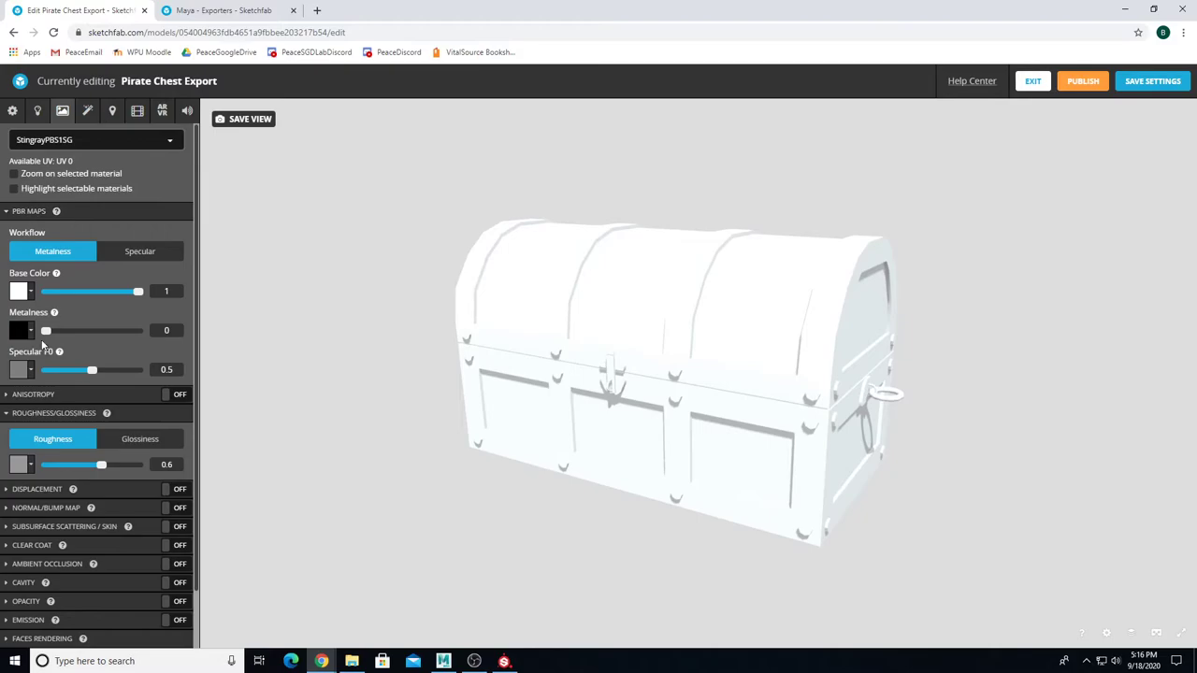
# Step: Import ChestExport_PirateChest_BaseColor from the PirateChestTextures folder on the Desktop and assign it as the material's base color texture
pyautogui.click(18, 293)
pyautogui.click(47, 329)
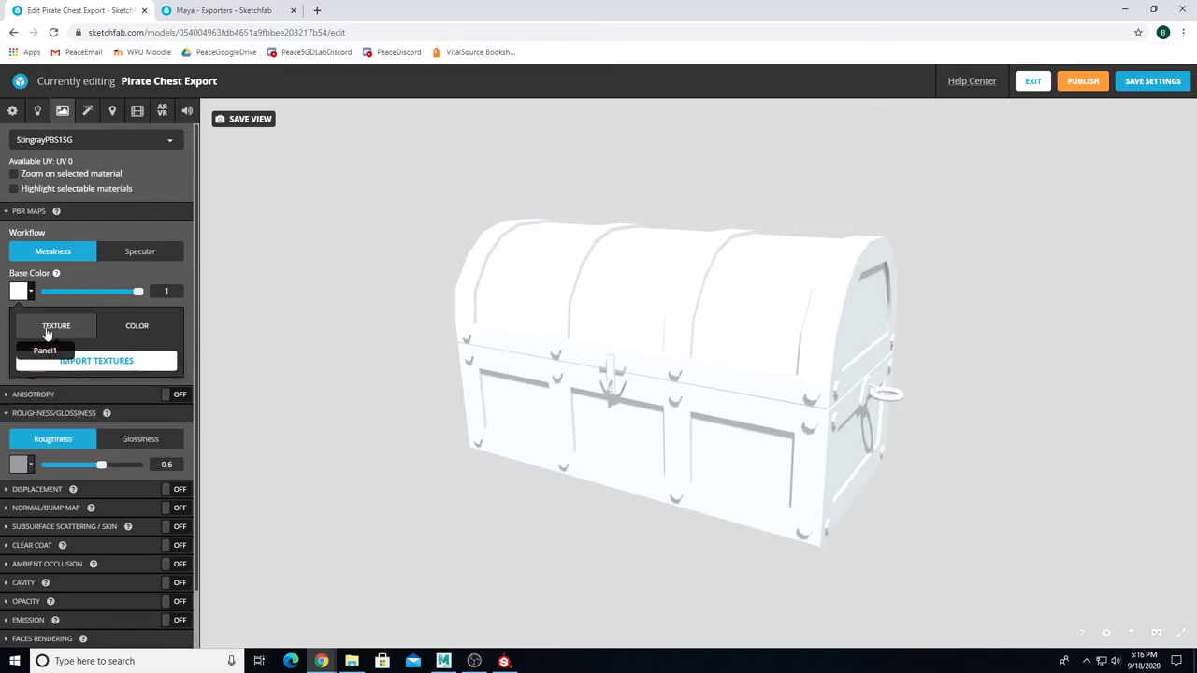
pyautogui.click(89, 363)
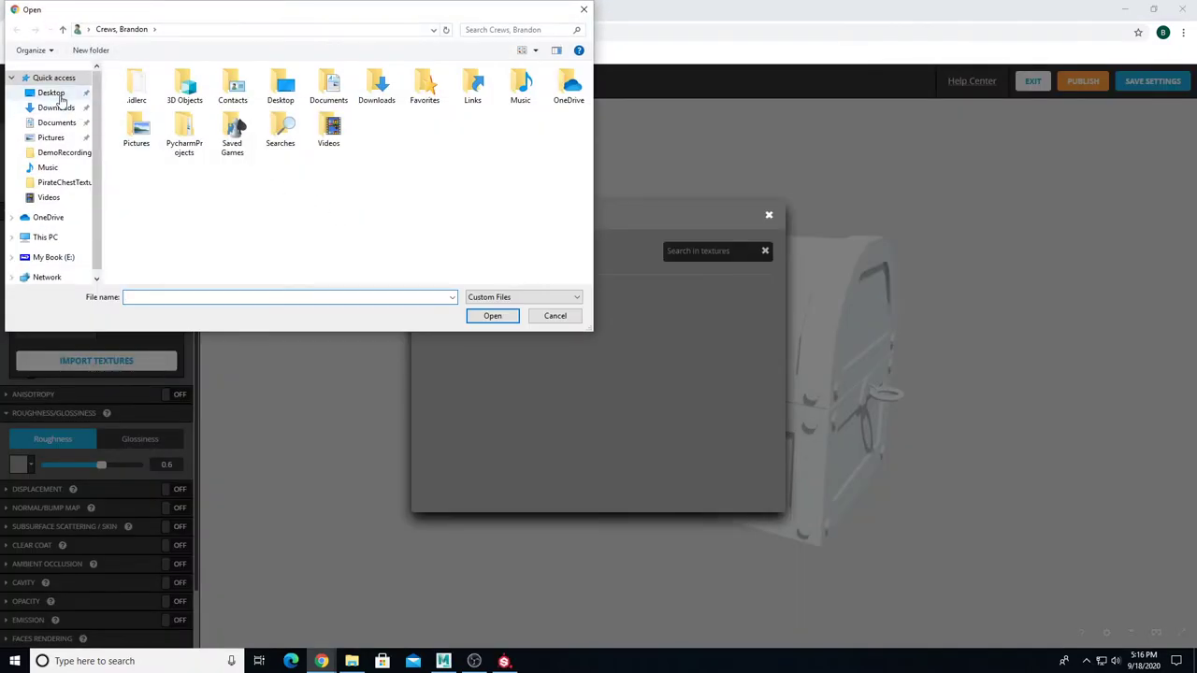
pyautogui.click(62, 94)
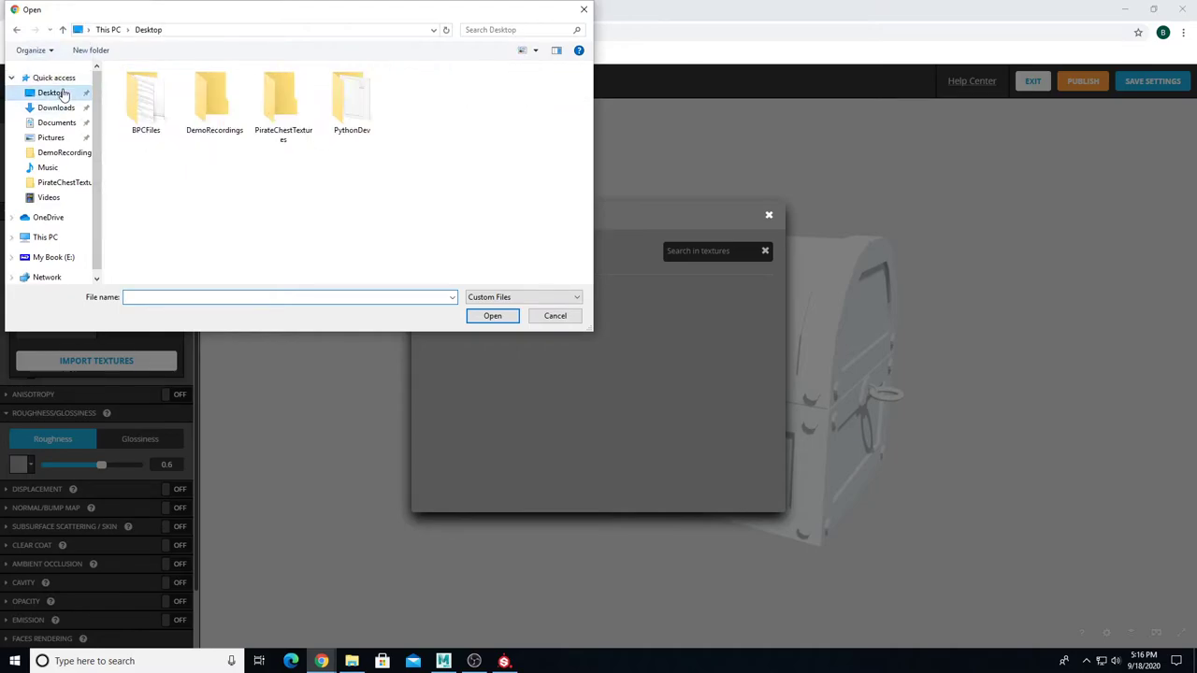
pyautogui.doubleClick(280, 101)
pyautogui.click(219, 107)
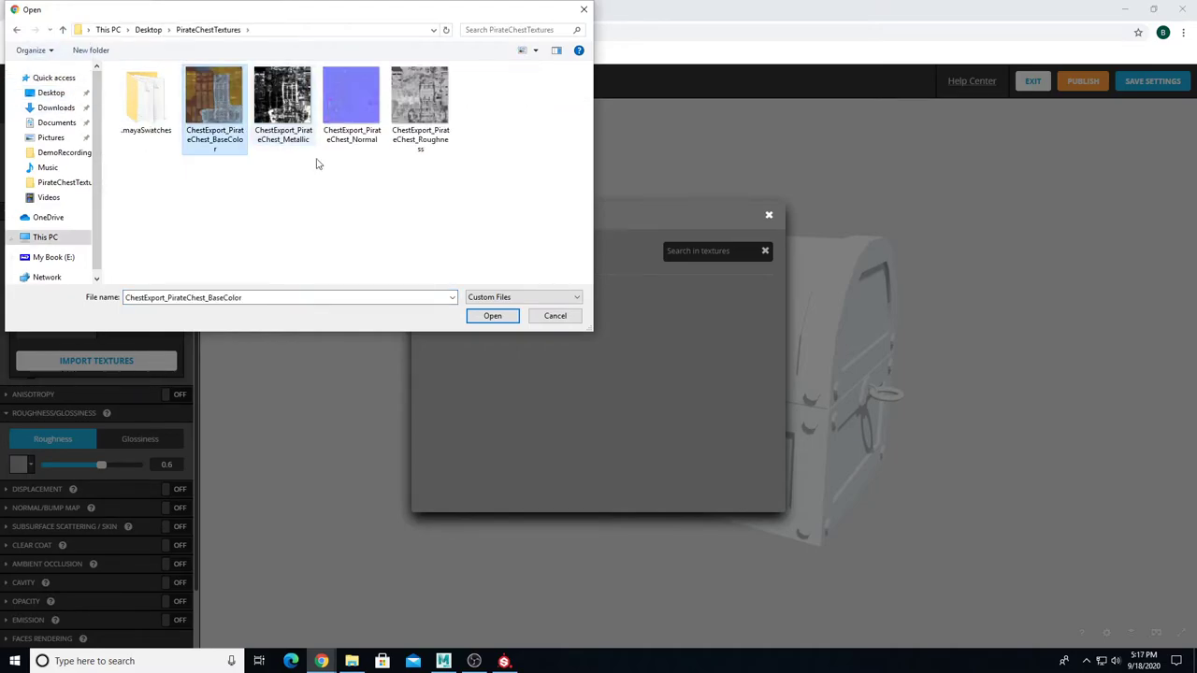
pyautogui.click(492, 316)
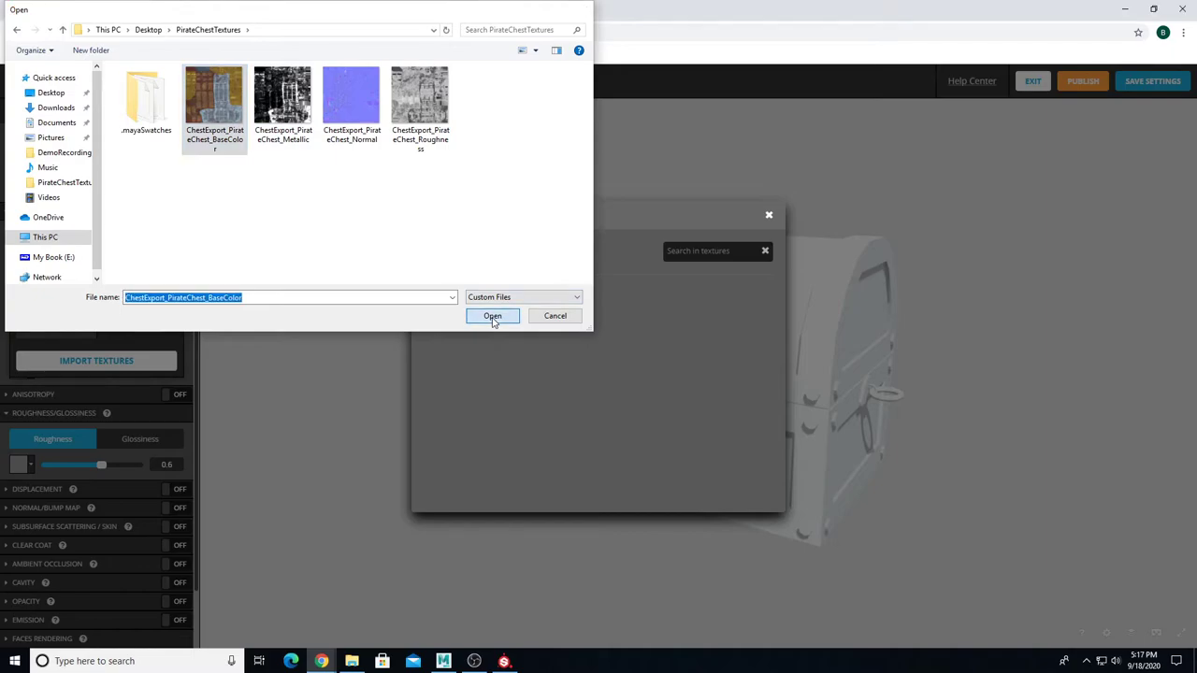
pyautogui.click(465, 357)
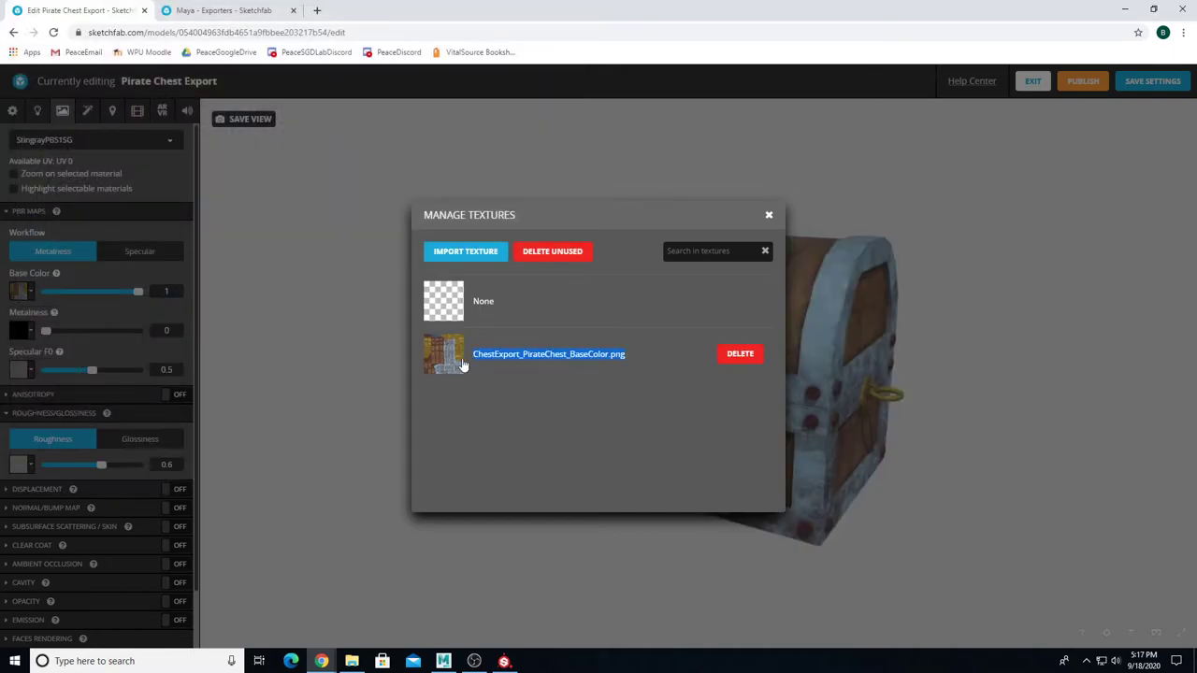
pyautogui.moveTo(452, 354); pyautogui.dragTo(336, 374)
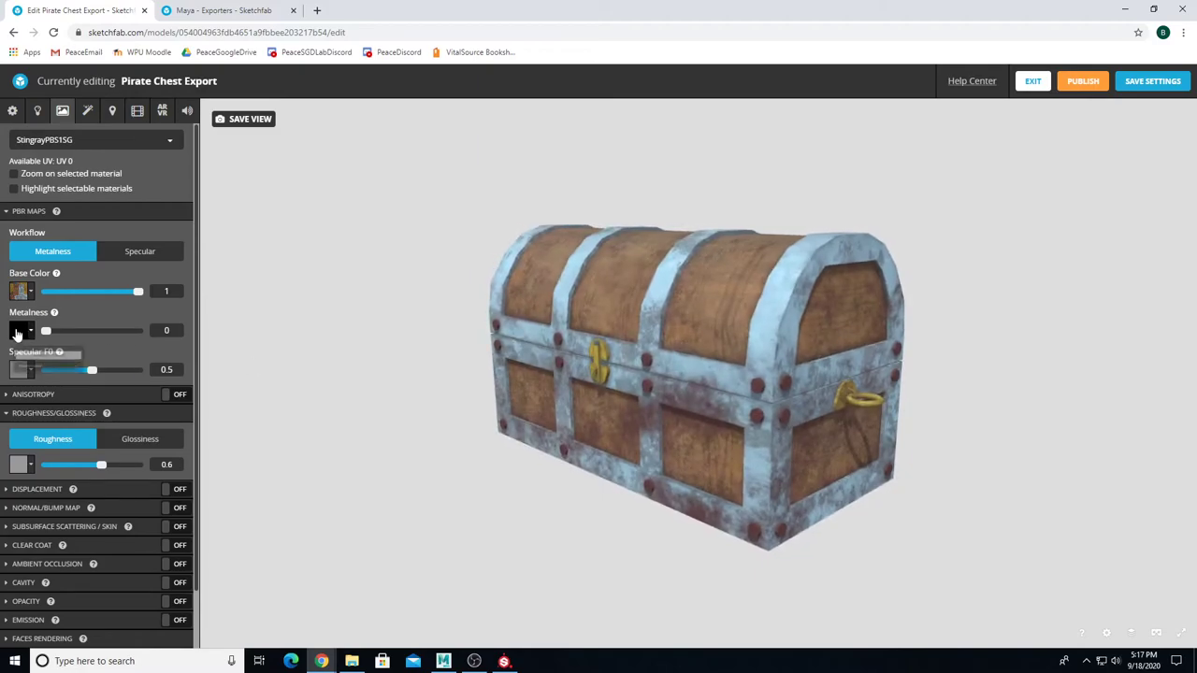
# Step: Import ChestExport_PirateChest_Metallic from the PirateChestTextures folder and assign it as the material's metalness texture
pyautogui.click(17, 332)
pyautogui.click(94, 369)
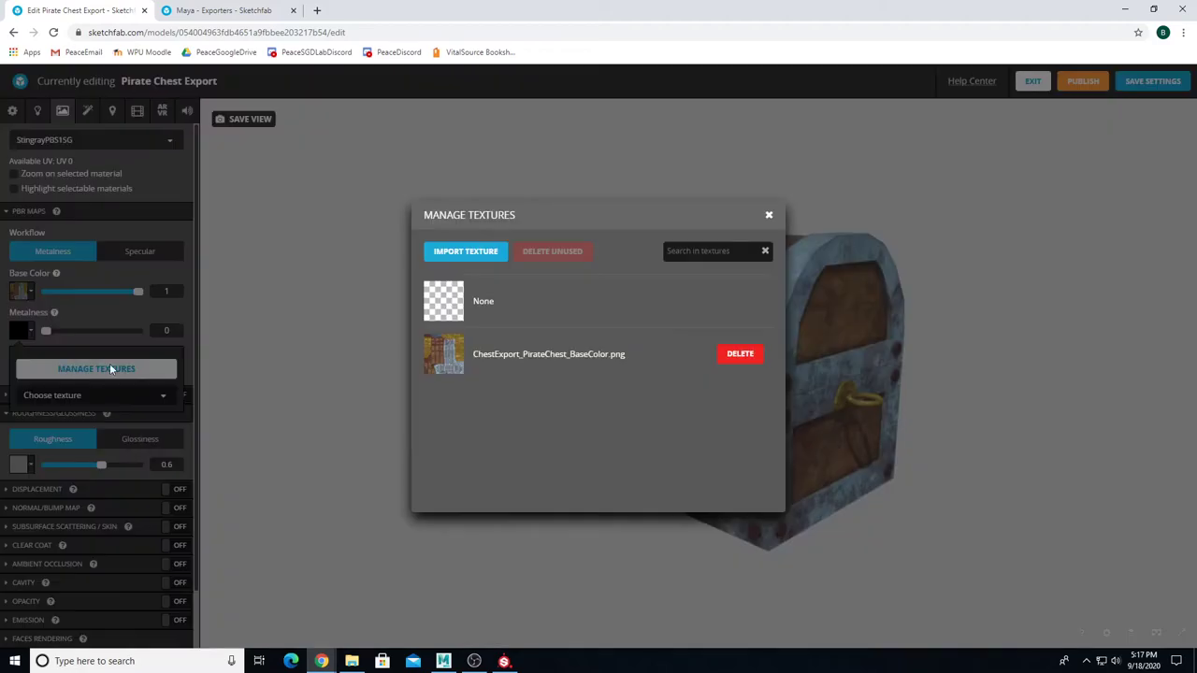
pyautogui.click(465, 251)
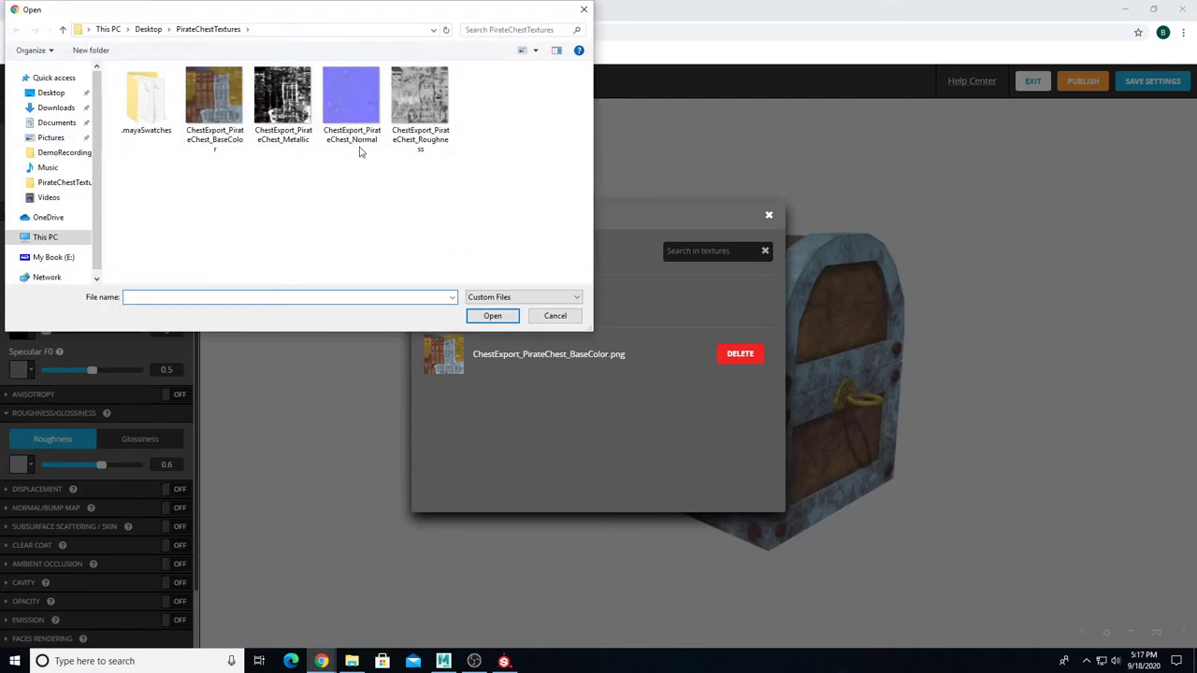
pyautogui.click(280, 105)
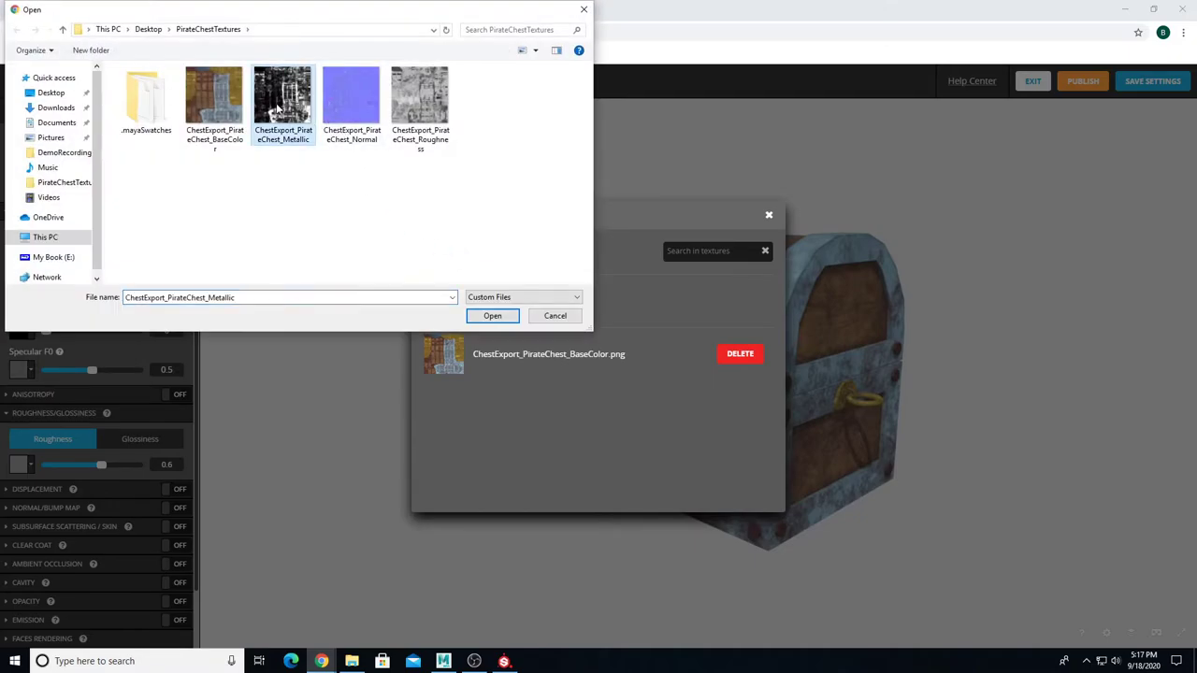
pyautogui.click(479, 318)
pyautogui.click(438, 404)
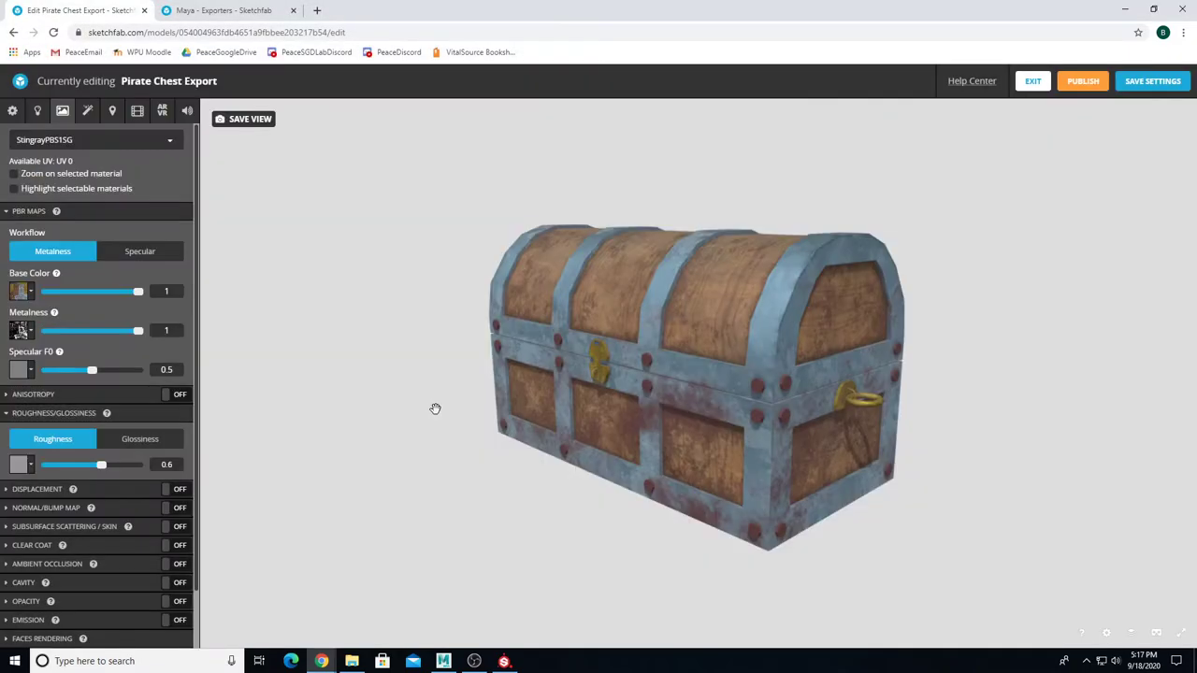
# Step: Import ChestExport_PirateChest_Roughness and assign it as the material's roughness texture
pyautogui.scroll(-2, 37, 402)
pyautogui.click(17, 404)
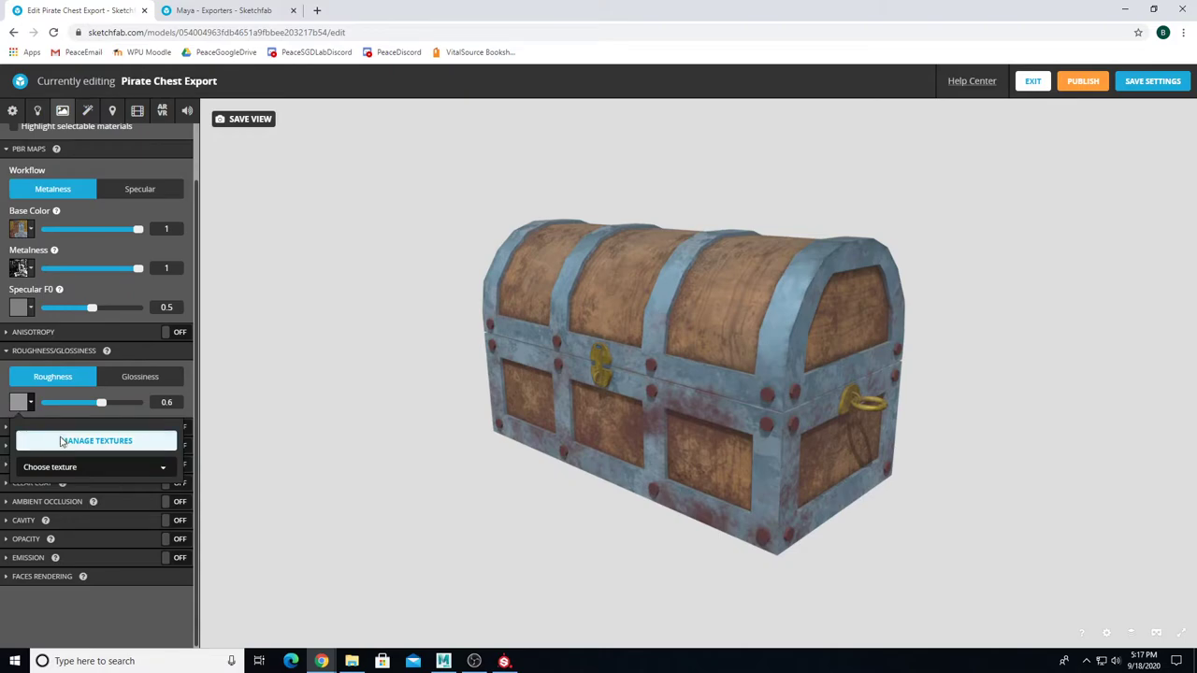
pyautogui.click(60, 442)
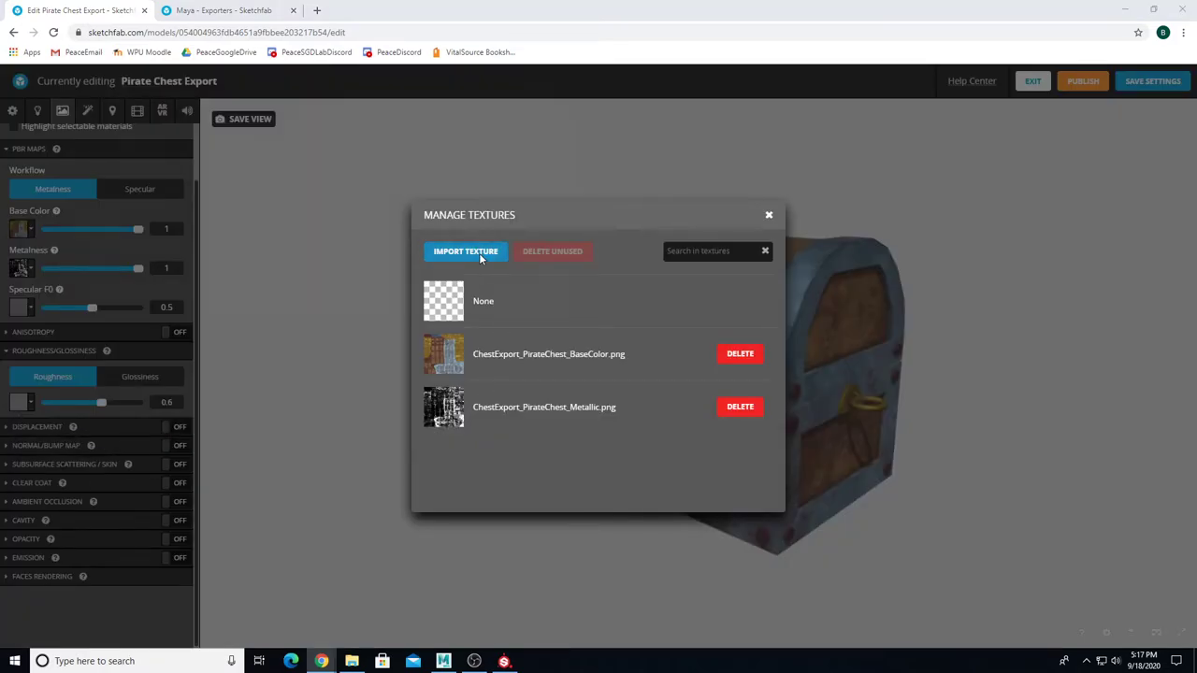
pyautogui.click(479, 252)
pyautogui.click(420, 103)
pyautogui.click(479, 318)
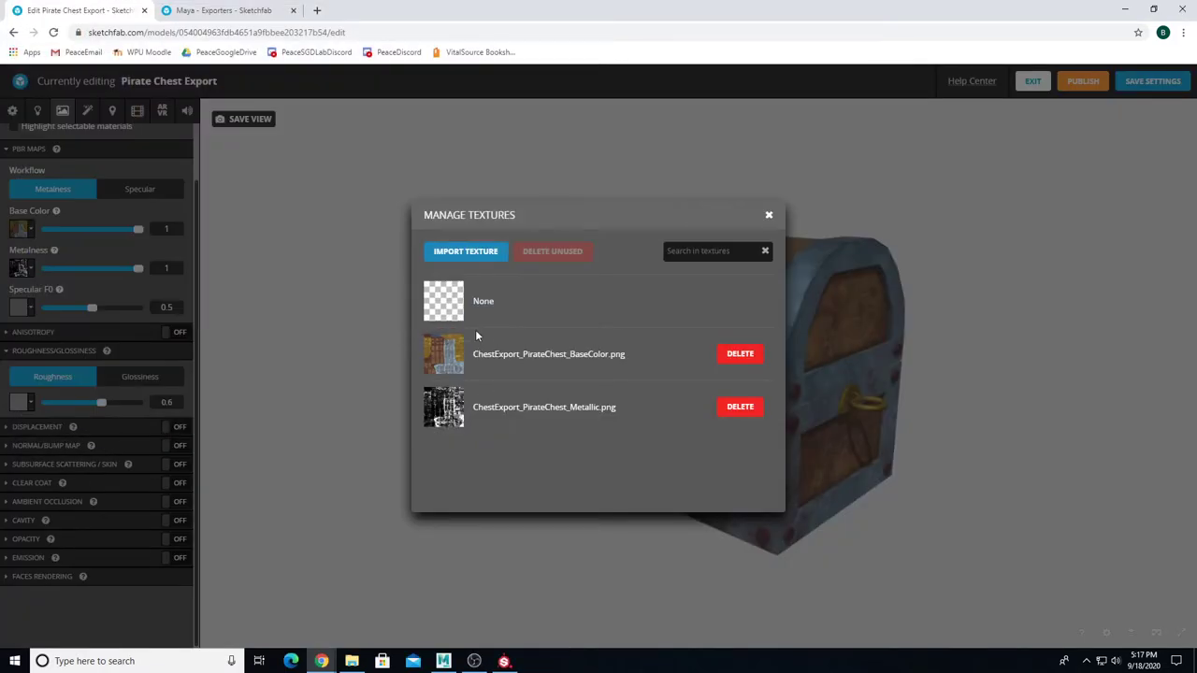
pyautogui.click(449, 461)
pyautogui.moveTo(449, 455); pyautogui.dragTo(98, 469)
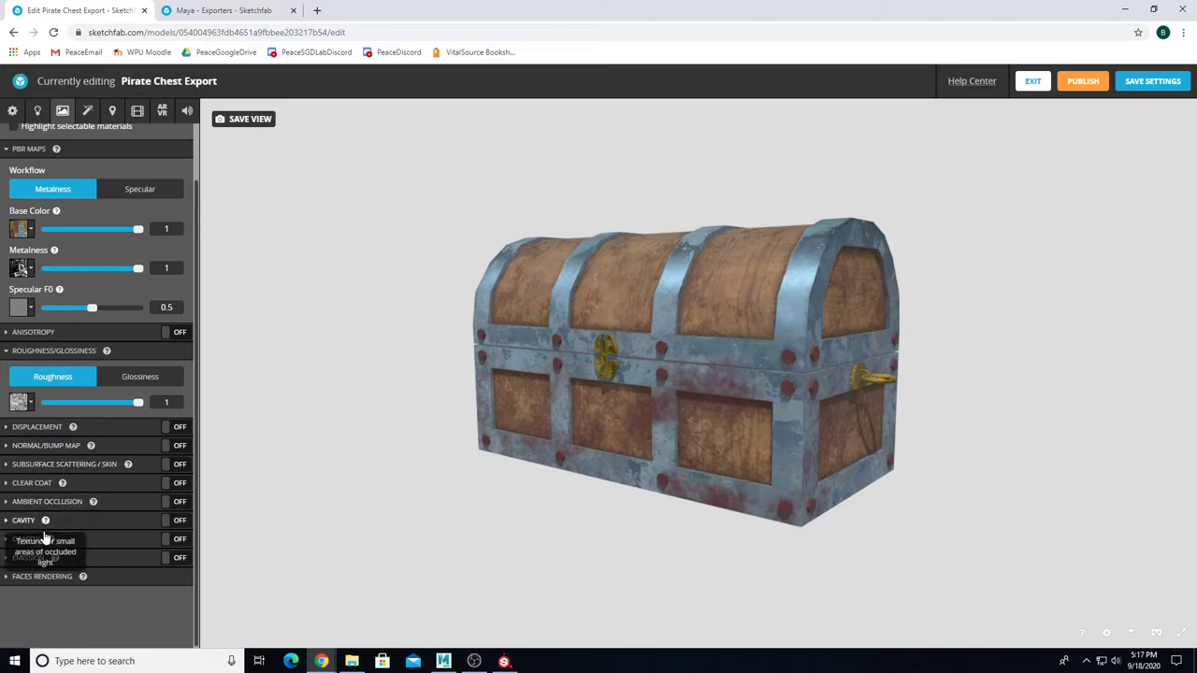
# Step: Enable the material's normal map and assign the imported ChestExport_PirateChest_Normal texture to it
pyautogui.click(6, 446)
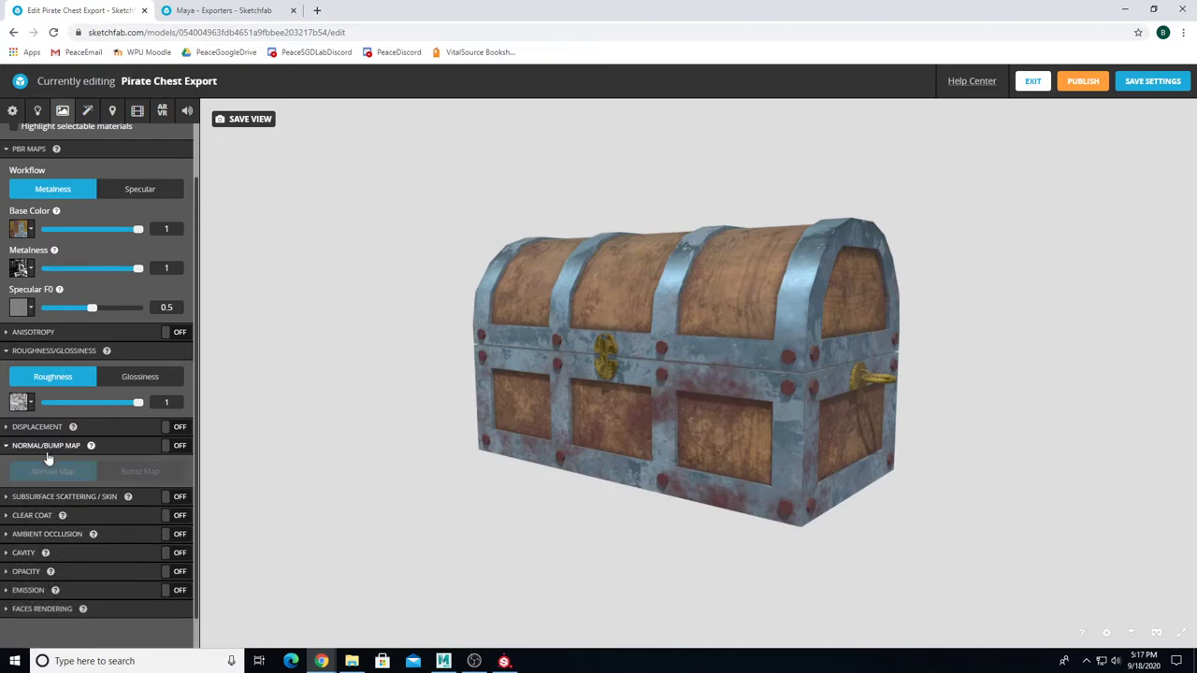
pyautogui.click(180, 447)
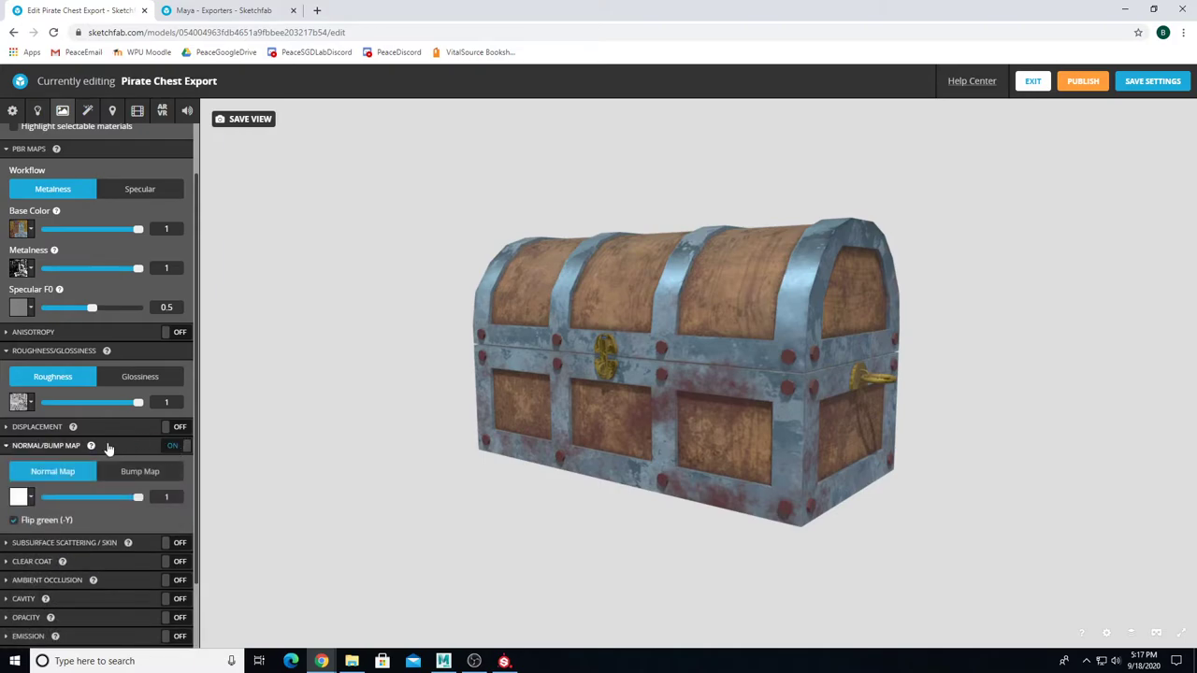
pyautogui.click(17, 499)
pyautogui.click(42, 535)
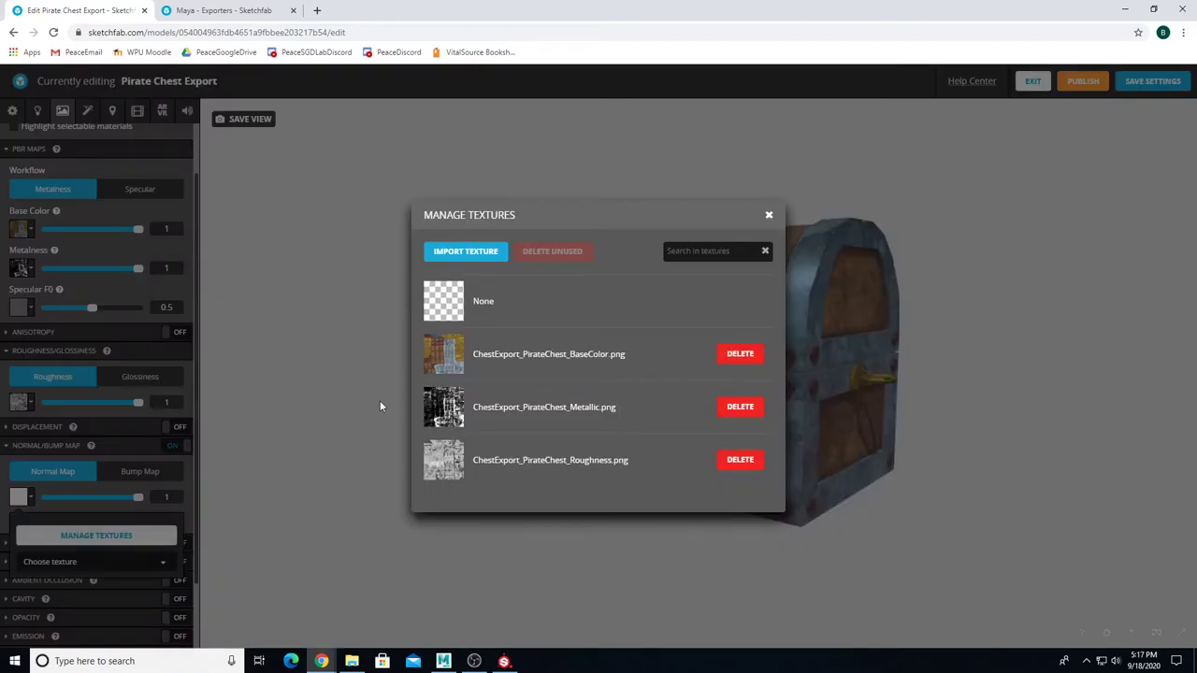
pyautogui.click(455, 253)
pyautogui.click(338, 105)
pyautogui.click(492, 315)
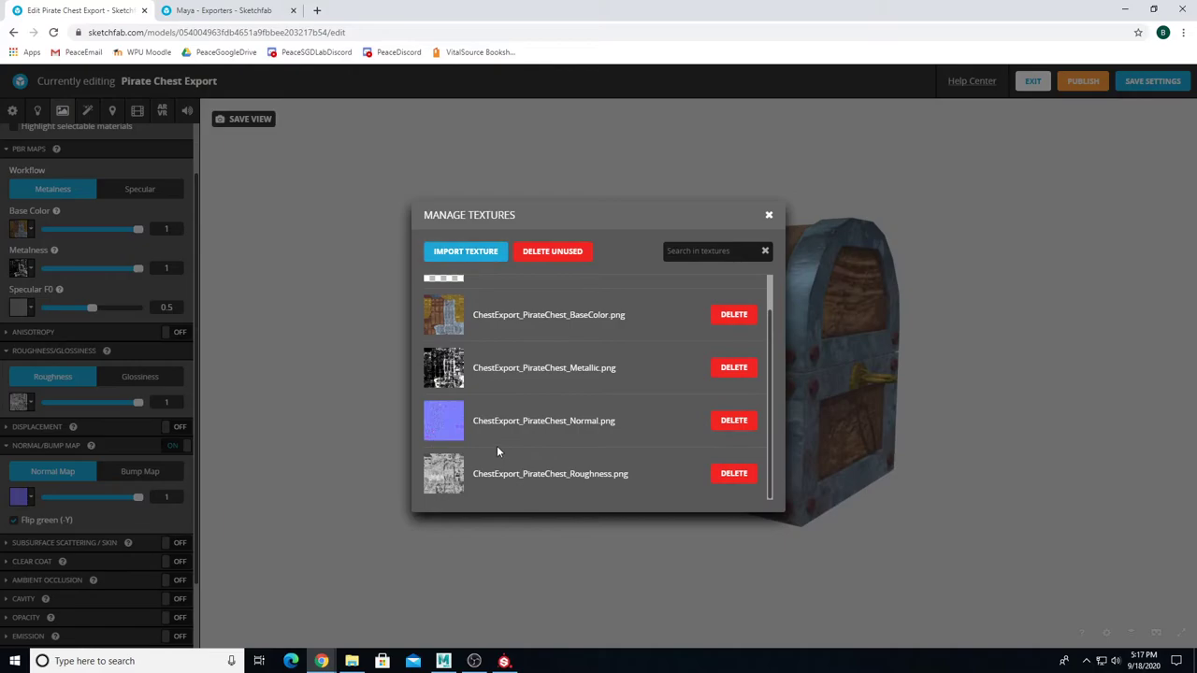
pyautogui.click(449, 432)
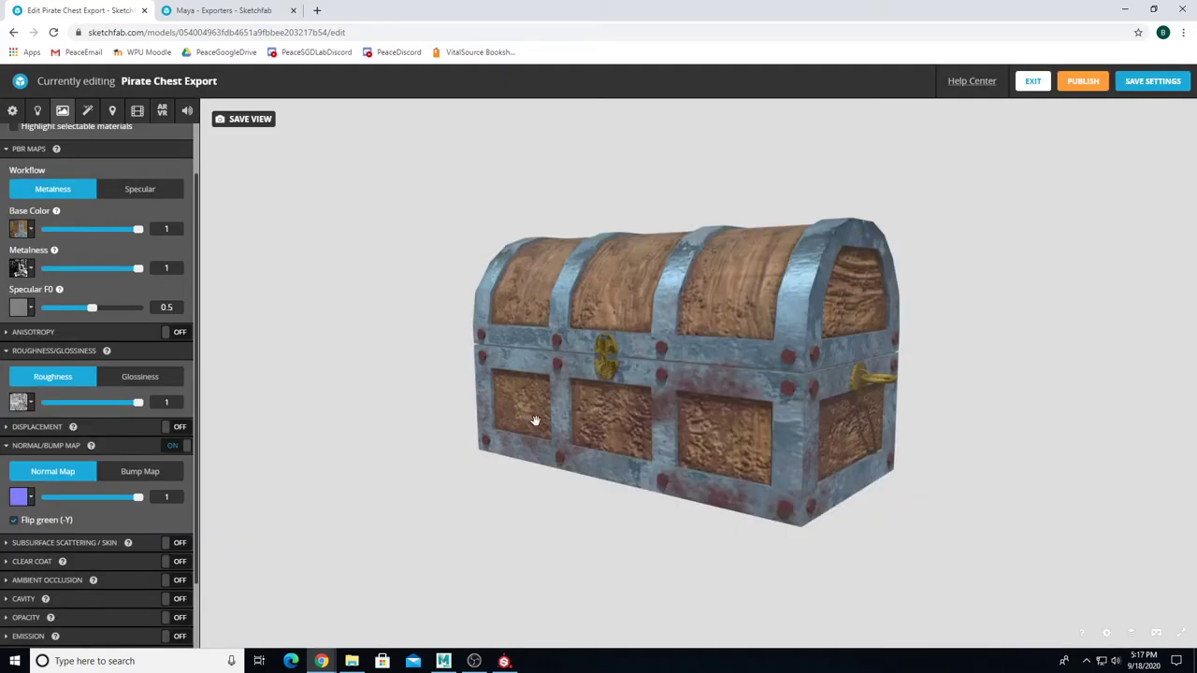
# Step: Inspect the chest's surface detail from different angles with all four texture maps applied
pyautogui.moveTo(590, 418)
pyautogui.mouseDown()
pyautogui.moveTo(649, 420)
pyautogui.moveTo(636, 395)
pyautogui.moveTo(577, 424)
pyautogui.mouseUp()
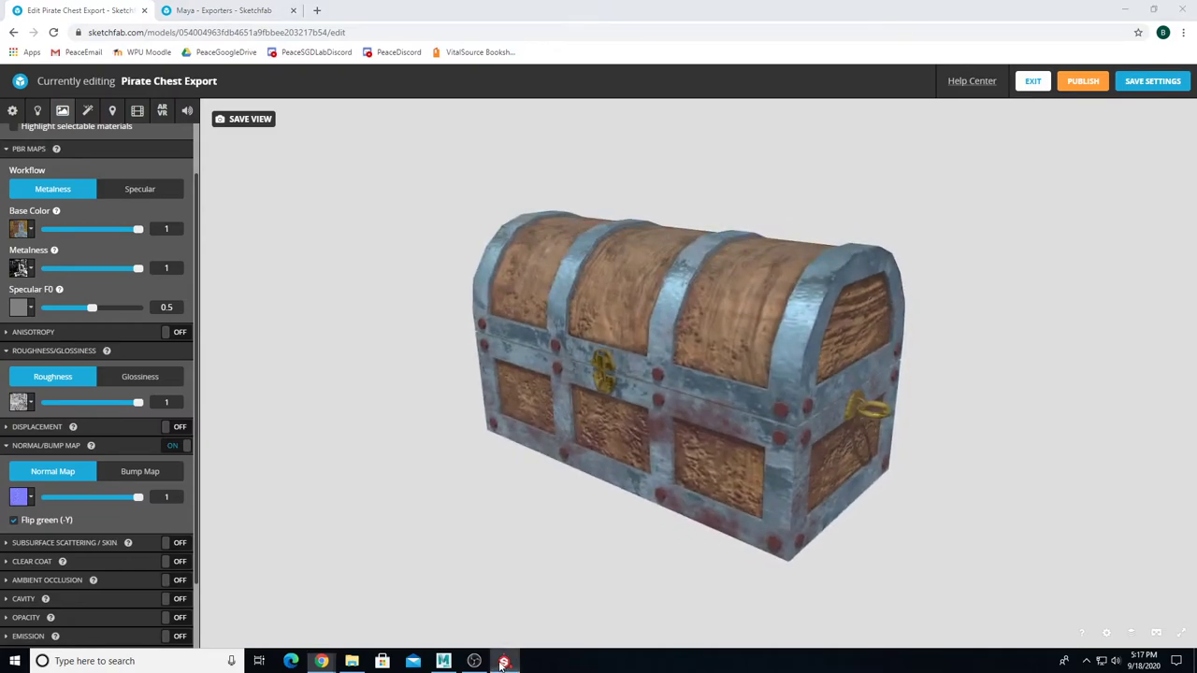
pyautogui.click(504, 661)
pyautogui.click(503, 661)
pyautogui.moveTo(580, 534)
pyautogui.mouseDown()
pyautogui.moveTo(663, 454)
pyautogui.moveTo(634, 455)
pyautogui.moveTo(623, 437)
pyautogui.moveTo(590, 454)
pyautogui.moveTo(596, 495)
pyautogui.moveTo(645, 502)
pyautogui.moveTo(686, 470)
pyautogui.moveTo(652, 455)
pyautogui.moveTo(623, 462)
pyautogui.mouseUp()
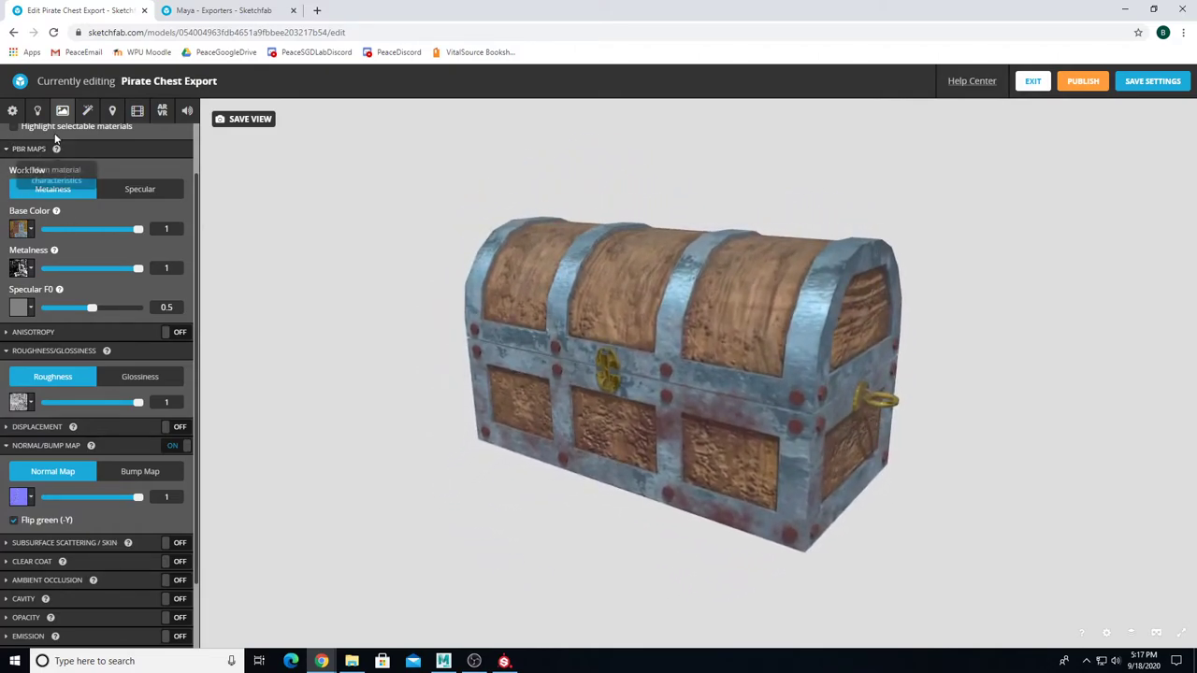
# Step: Preview the wireframe overlay on the chest in the scene settings
pyautogui.scroll(2, 49, 235)
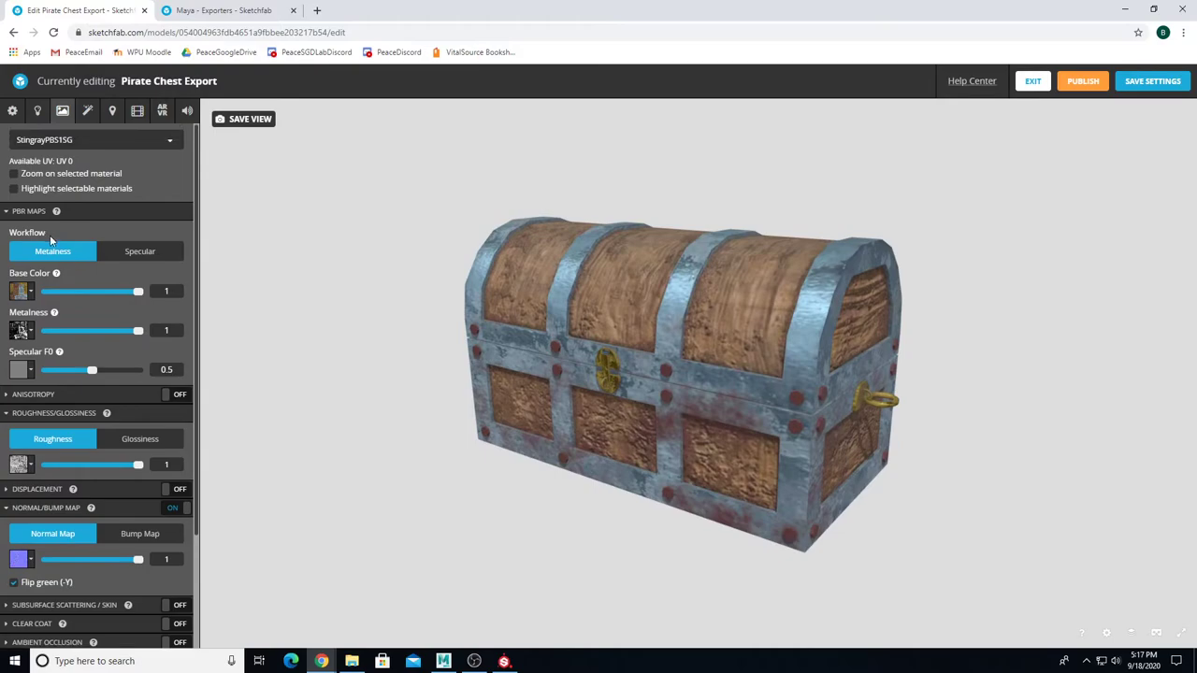
pyautogui.click(13, 111)
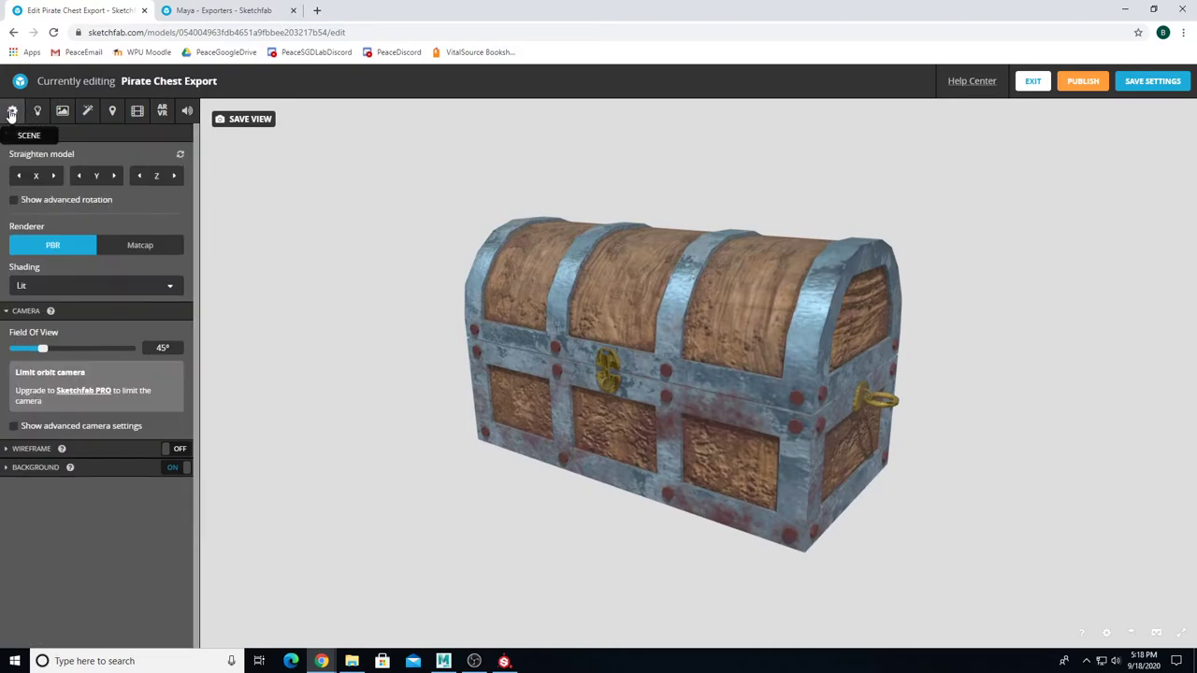
pyautogui.moveTo(388, 417); pyautogui.dragTo(395, 414)
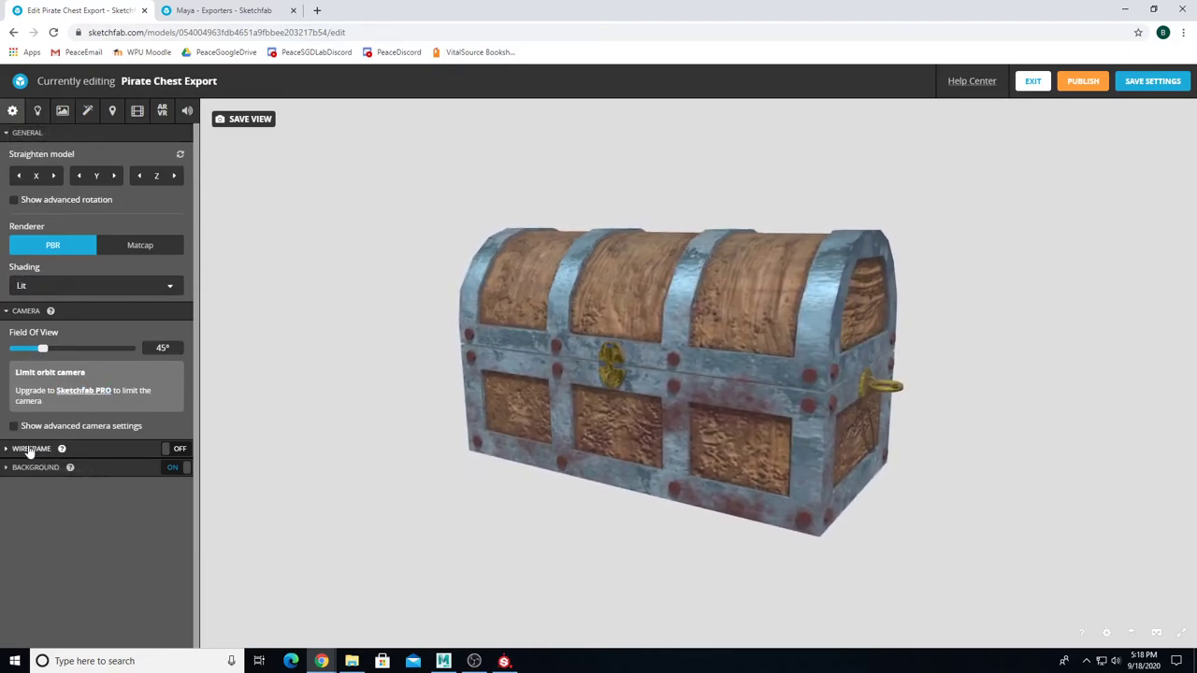
pyautogui.click(172, 452)
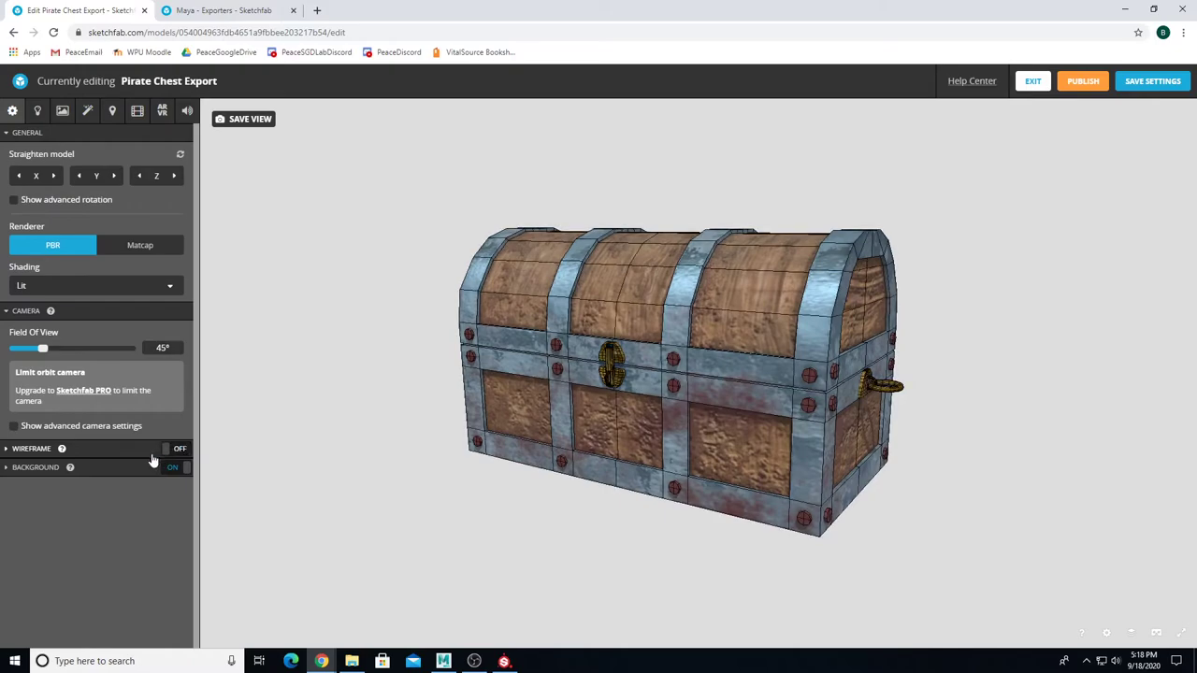
# Step: Set the scene background to a muted brown-grey solid color, #A99F97
pyautogui.click(16, 469)
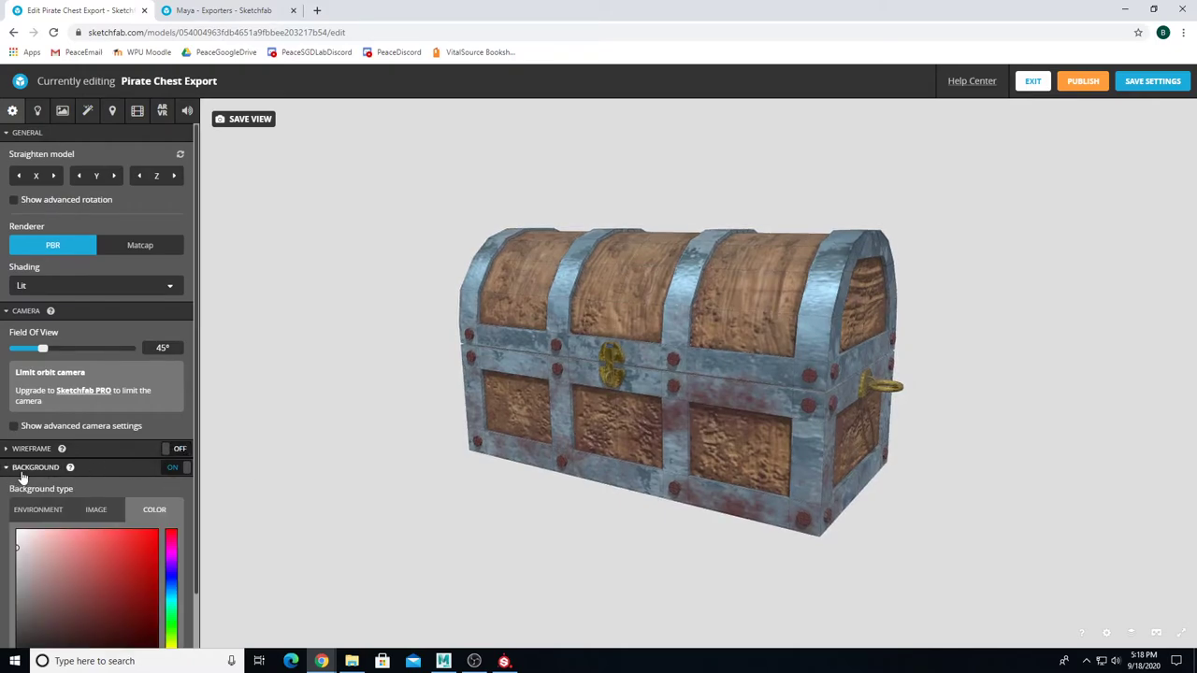
pyautogui.scroll(-1, 80, 501)
pyautogui.scroll(-1, 81, 500)
pyautogui.moveTo(33, 499)
pyautogui.mouseDown()
pyautogui.moveTo(62, 508)
pyautogui.moveTo(29, 520)
pyautogui.mouseUp()
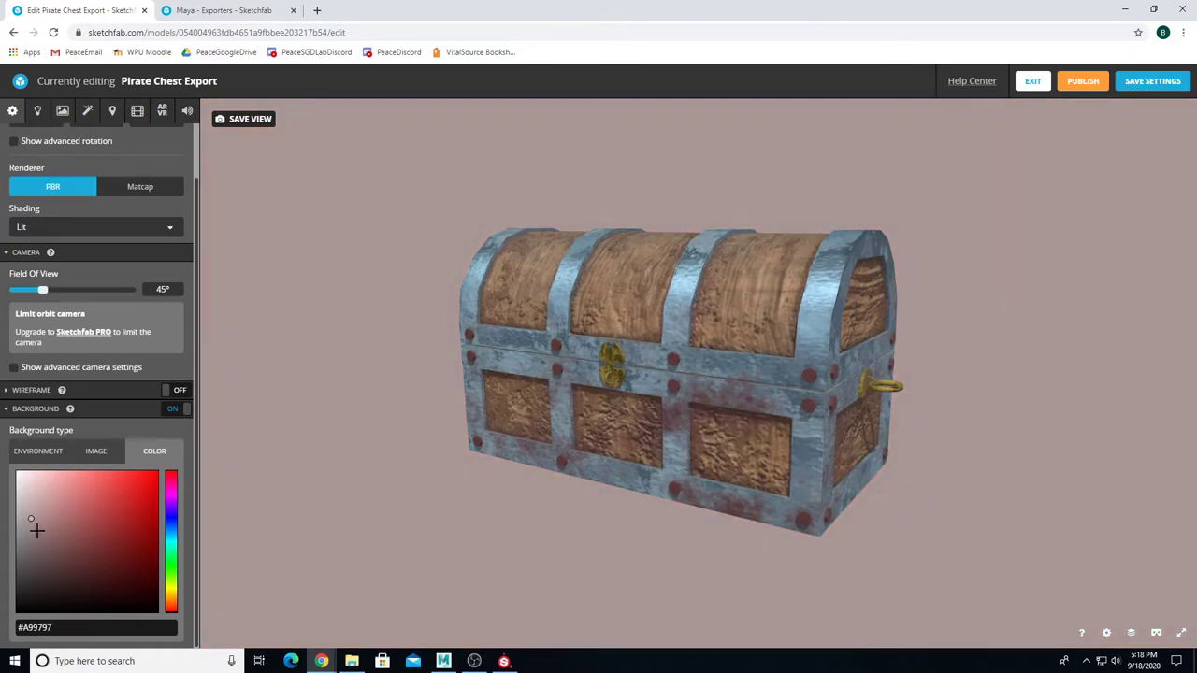
pyautogui.moveTo(174, 570); pyautogui.dragTo(168, 599)
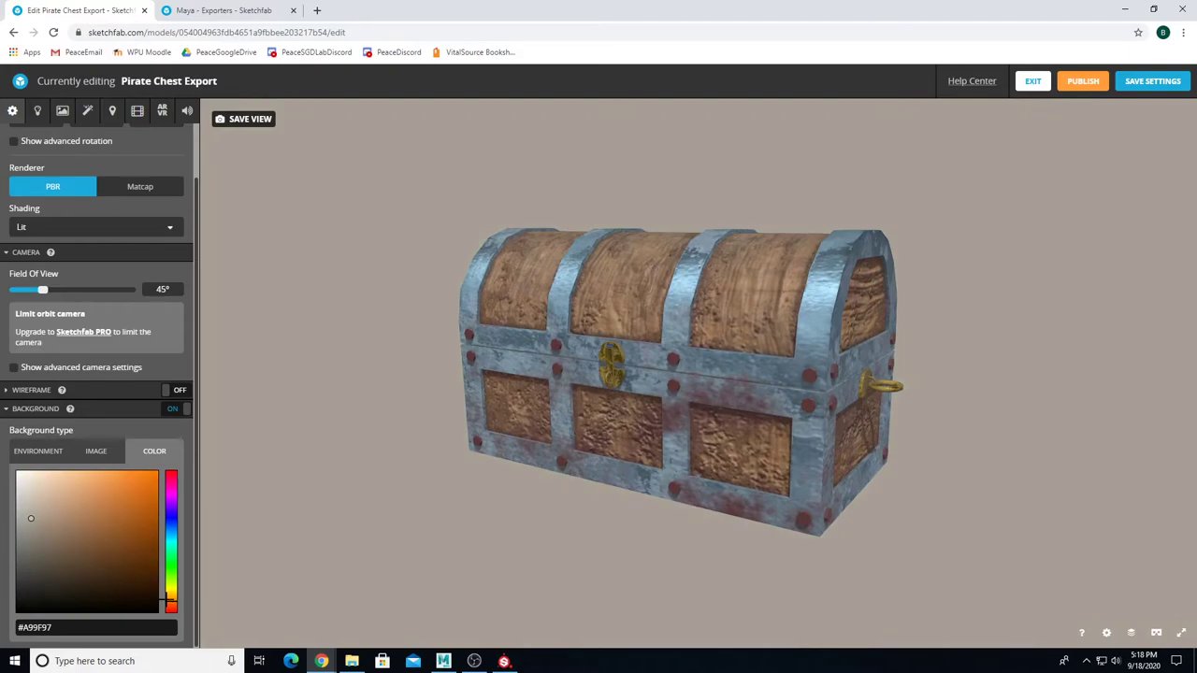
# Step: Try the preset background images behind the chest
pyautogui.click(56, 453)
pyautogui.moveTo(79, 634)
pyautogui.mouseDown()
pyautogui.moveTo(105, 631)
pyautogui.moveTo(89, 630)
pyautogui.mouseUp()
pyautogui.click(96, 493)
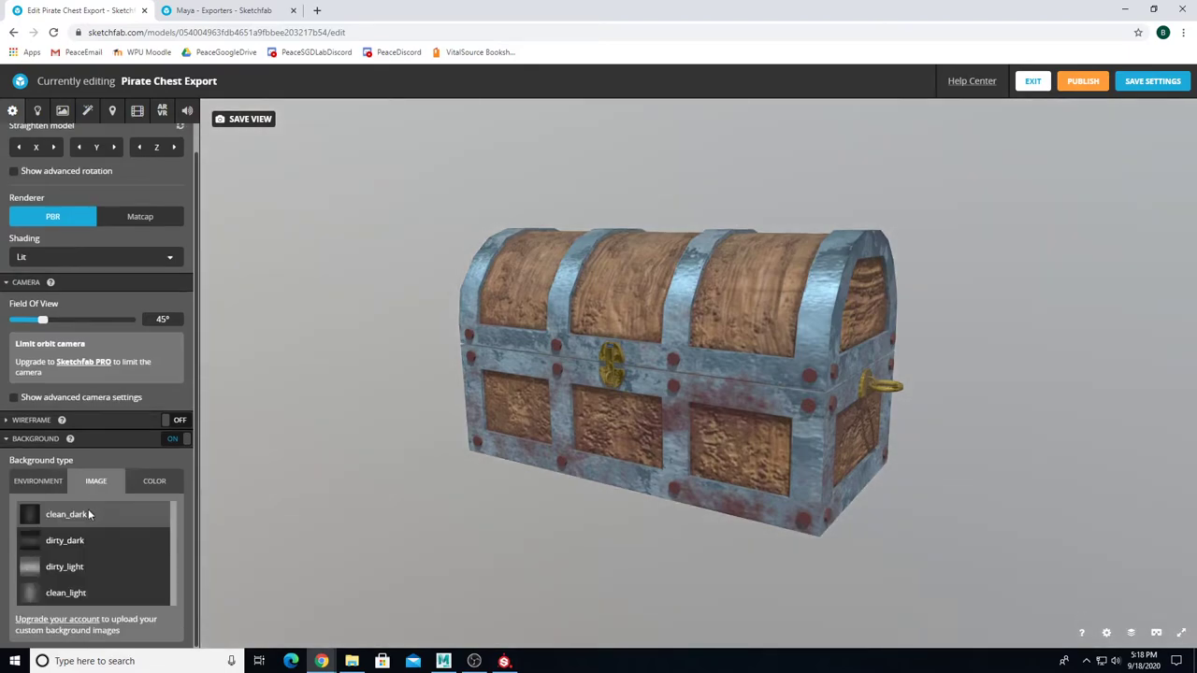
pyautogui.click(65, 567)
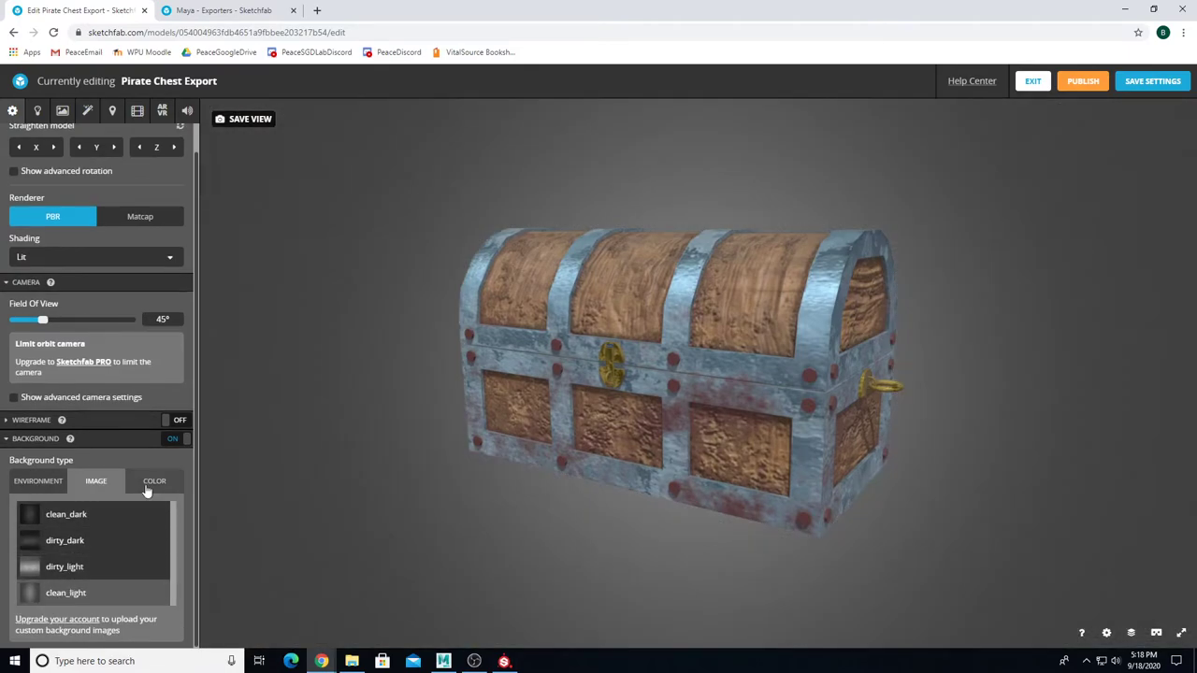
# Step: Return the background to a solid color and lighten it to #B7ABA2
pyautogui.click(155, 481)
pyautogui.moveTo(32, 514); pyautogui.dragTo(32, 510)
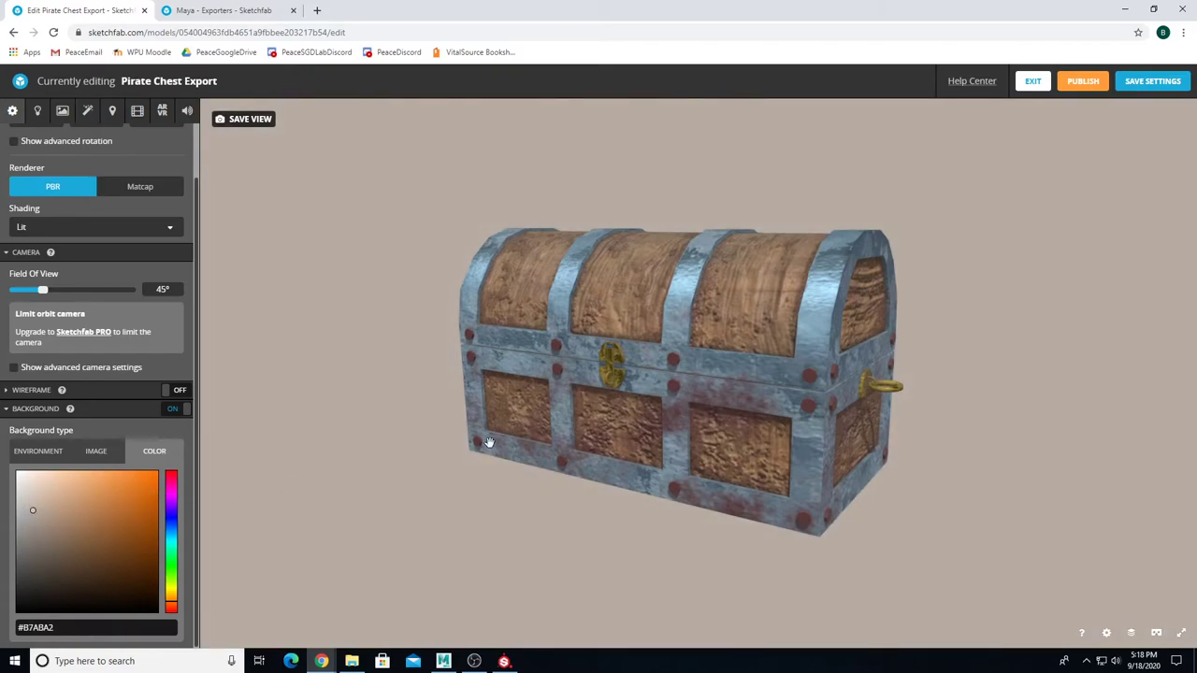
pyautogui.click(47, 409)
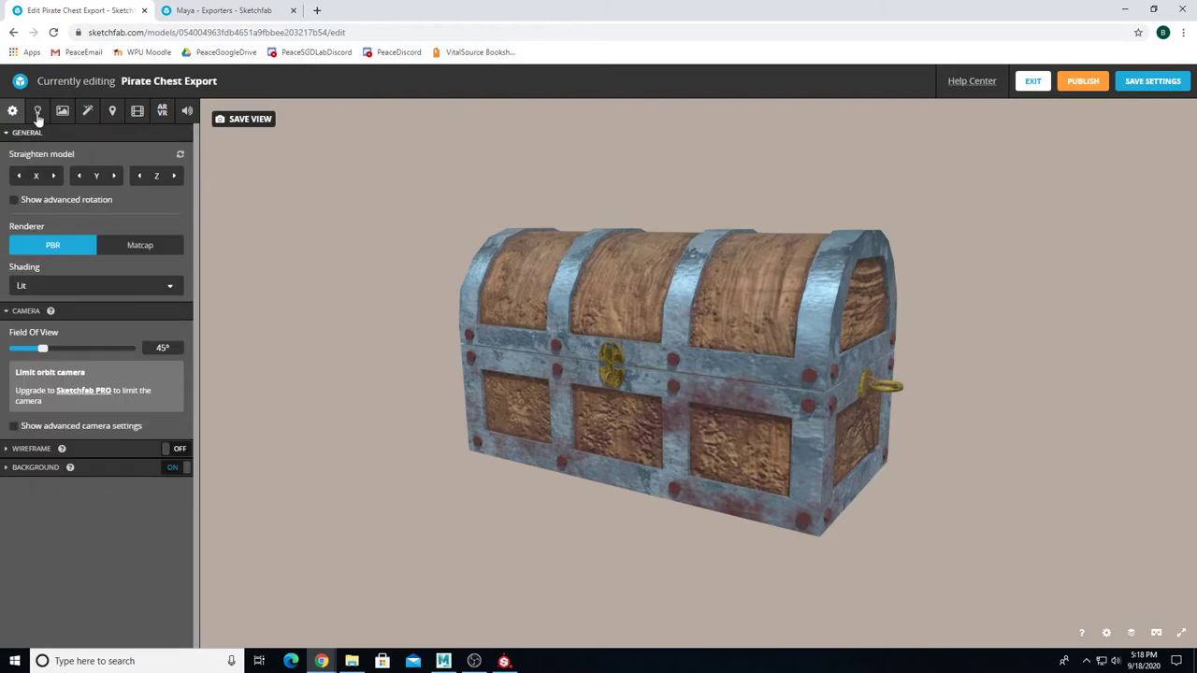
# Step: Preview the chest with the three directional lights turned on in the lighting settings
pyautogui.click(36, 111)
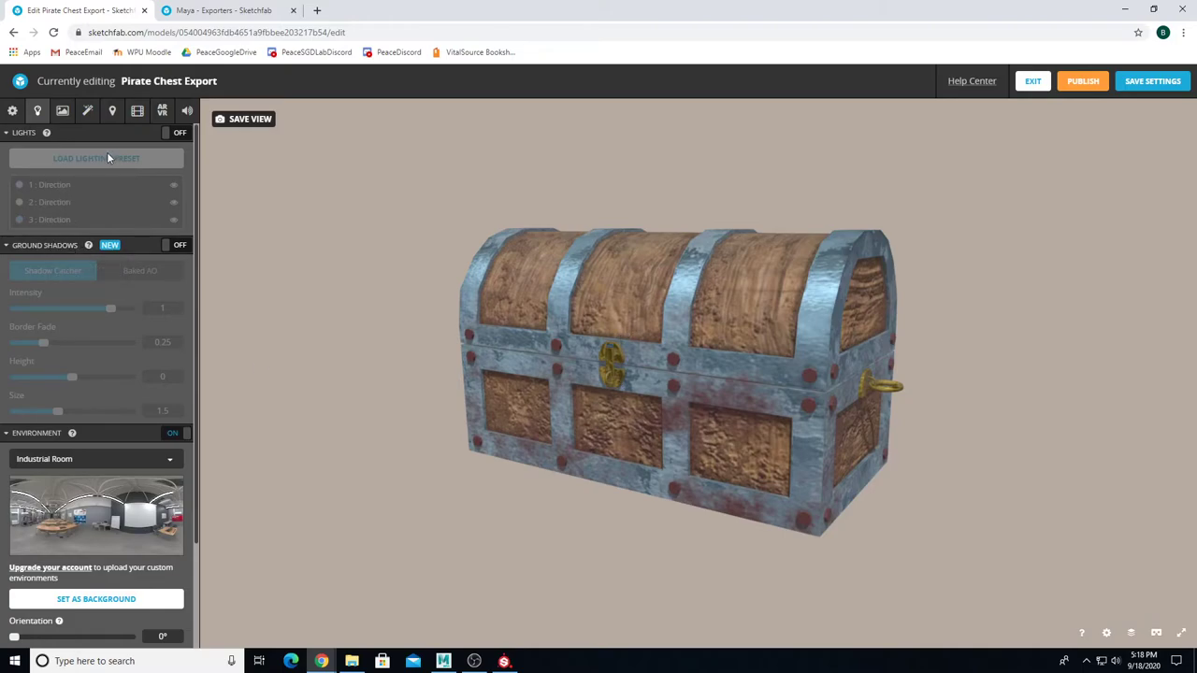
pyautogui.click(178, 134)
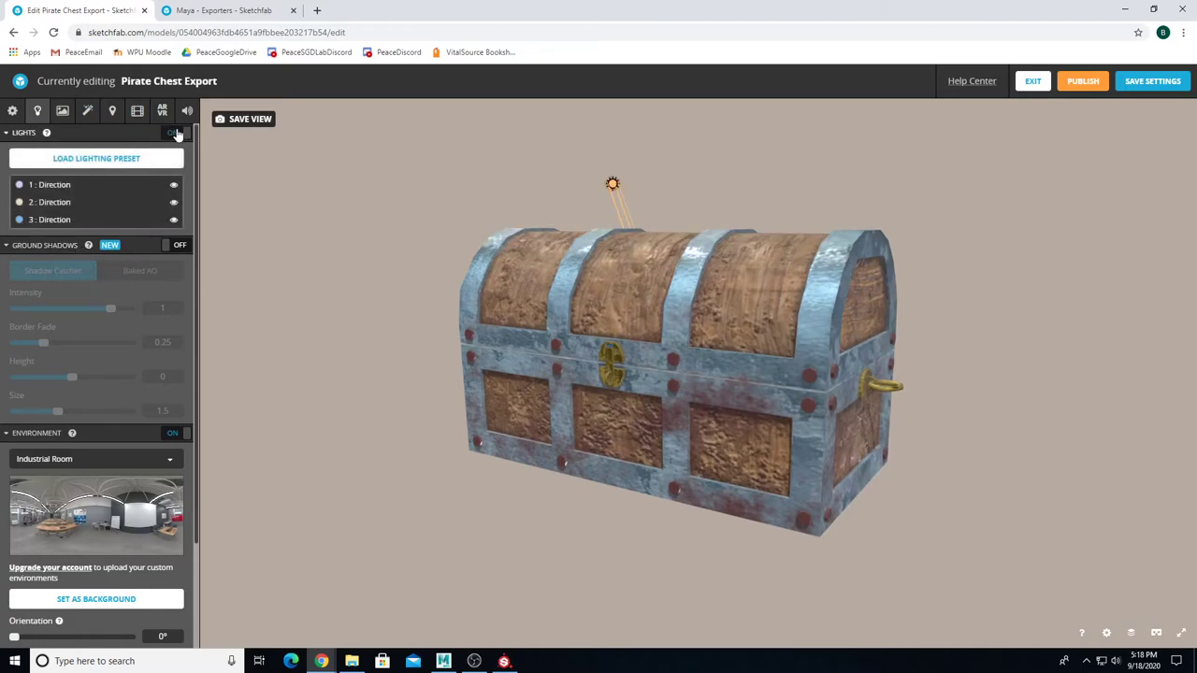
pyautogui.click(178, 134)
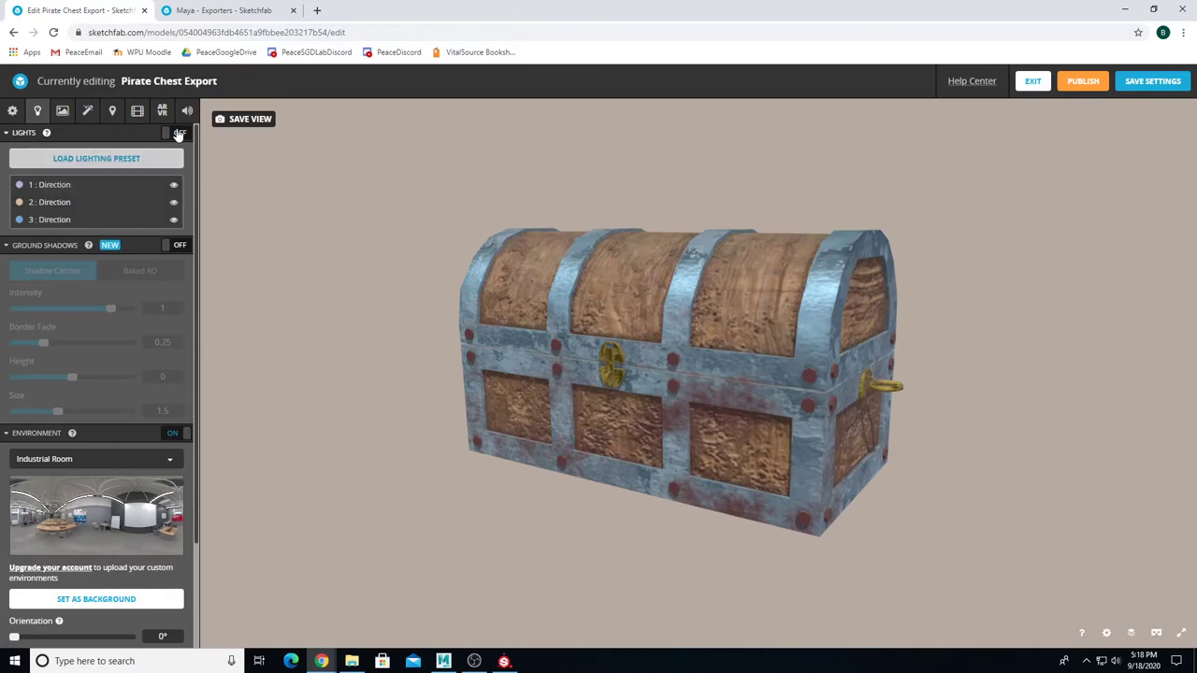
# Step: Enable ground shadows with Shadow Catcher at intensity 0.776, border fade 0, height -0.002 and size 2.53
pyautogui.click(183, 245)
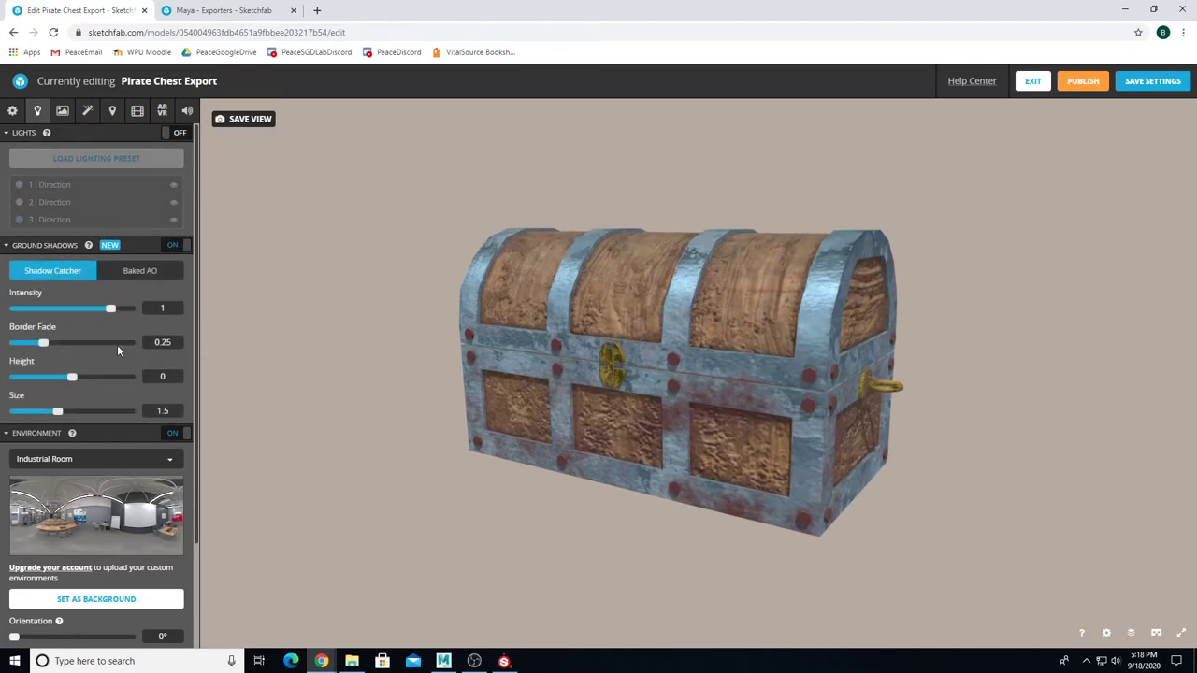
pyautogui.scroll(-5, 583, 458)
pyautogui.moveTo(577, 471); pyautogui.dragTo(601, 460)
pyautogui.moveTo(111, 310); pyautogui.dragTo(3, 346)
pyautogui.moveTo(74, 311)
pyautogui.mouseDown()
pyautogui.moveTo(121, 316)
pyautogui.moveTo(91, 316)
pyautogui.mouseUp()
pyautogui.moveTo(74, 380); pyautogui.dragTo(75, 413)
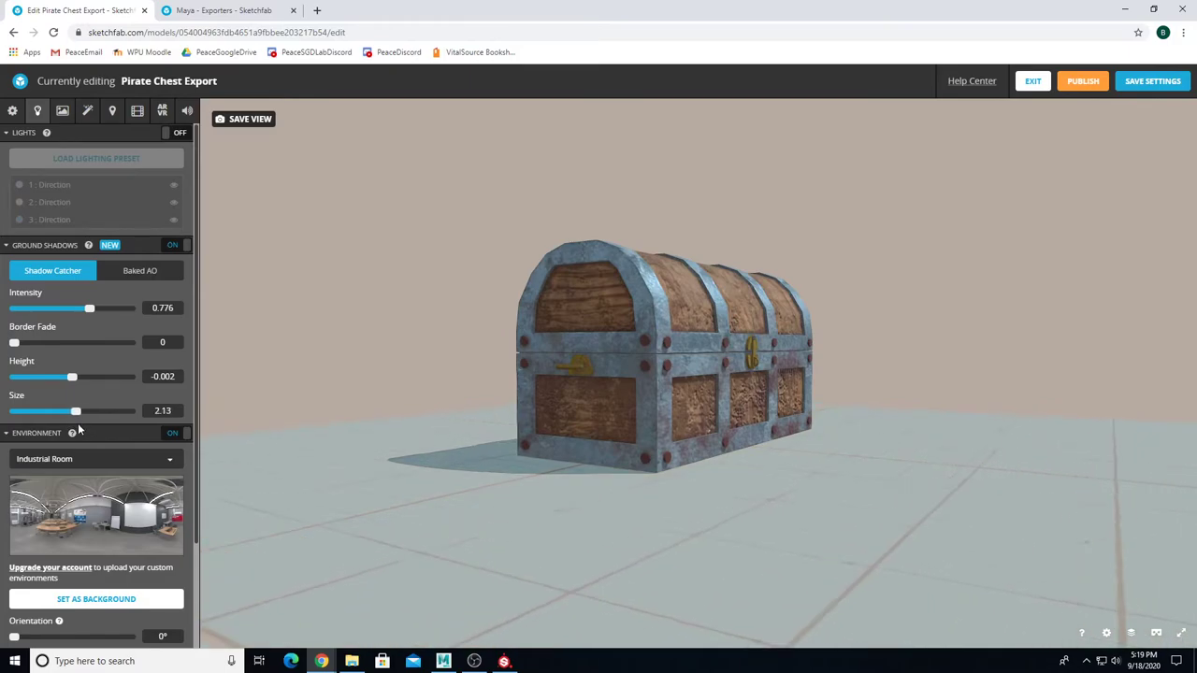
pyautogui.click(87, 411)
pyautogui.moveTo(366, 296); pyautogui.dragTo(338, 395)
pyautogui.moveTo(377, 346); pyautogui.dragTo(424, 358)
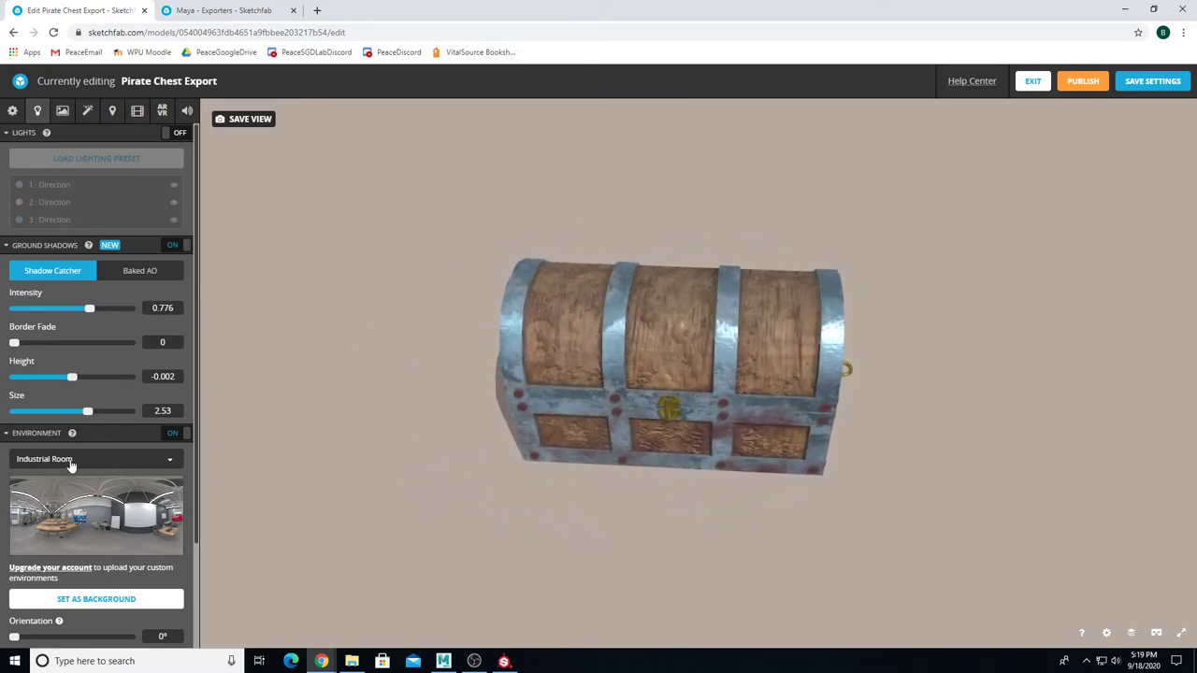
# Step: Try the Road in Dordogne and Gareoult environments for lighting the chest
pyautogui.scroll(-2, 59, 473)
pyautogui.scroll(5, 356, 443)
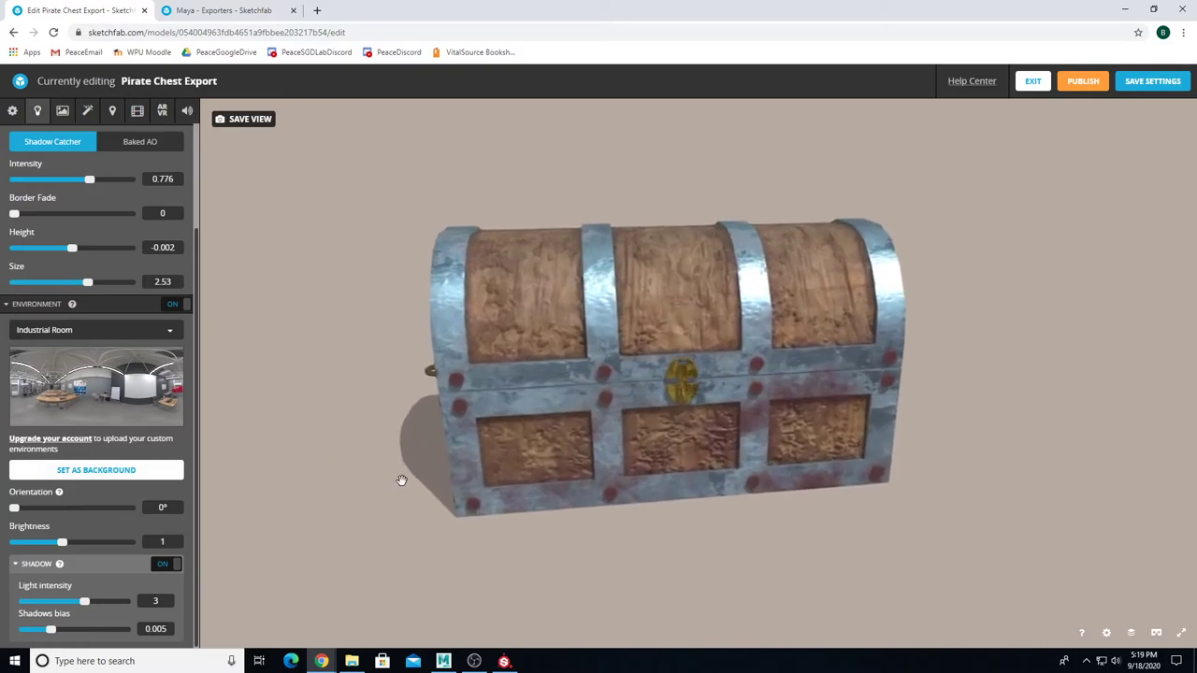
pyautogui.moveTo(444, 460); pyautogui.dragTo(363, 474)
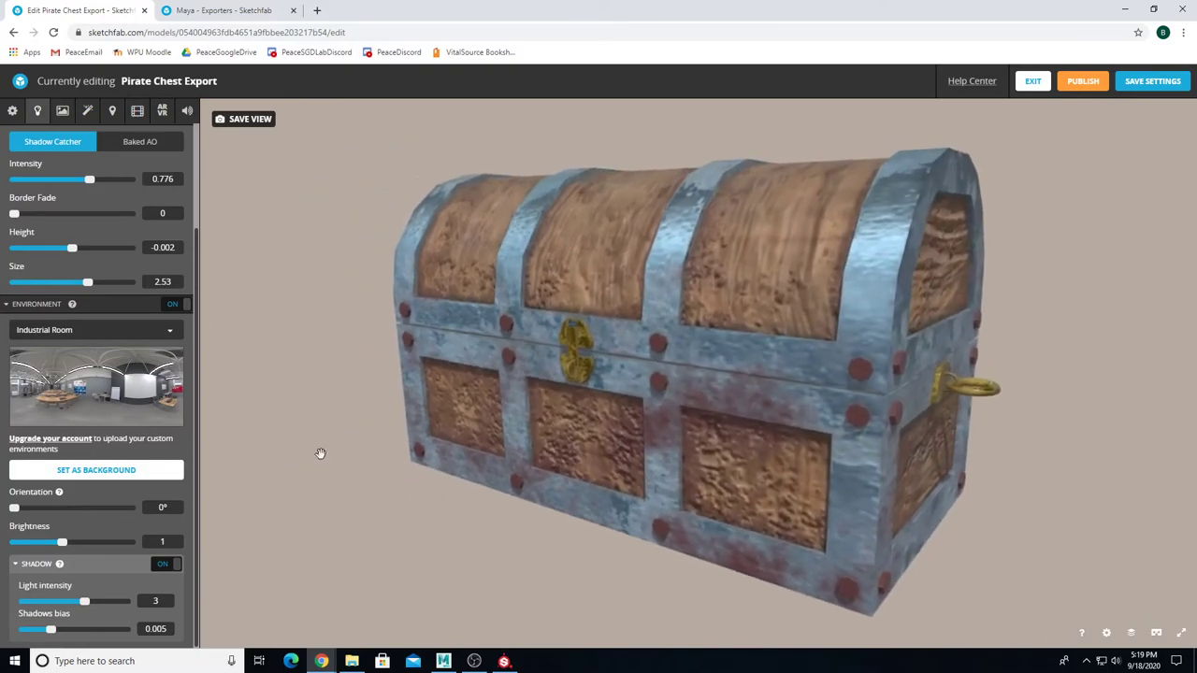
pyautogui.click(170, 333)
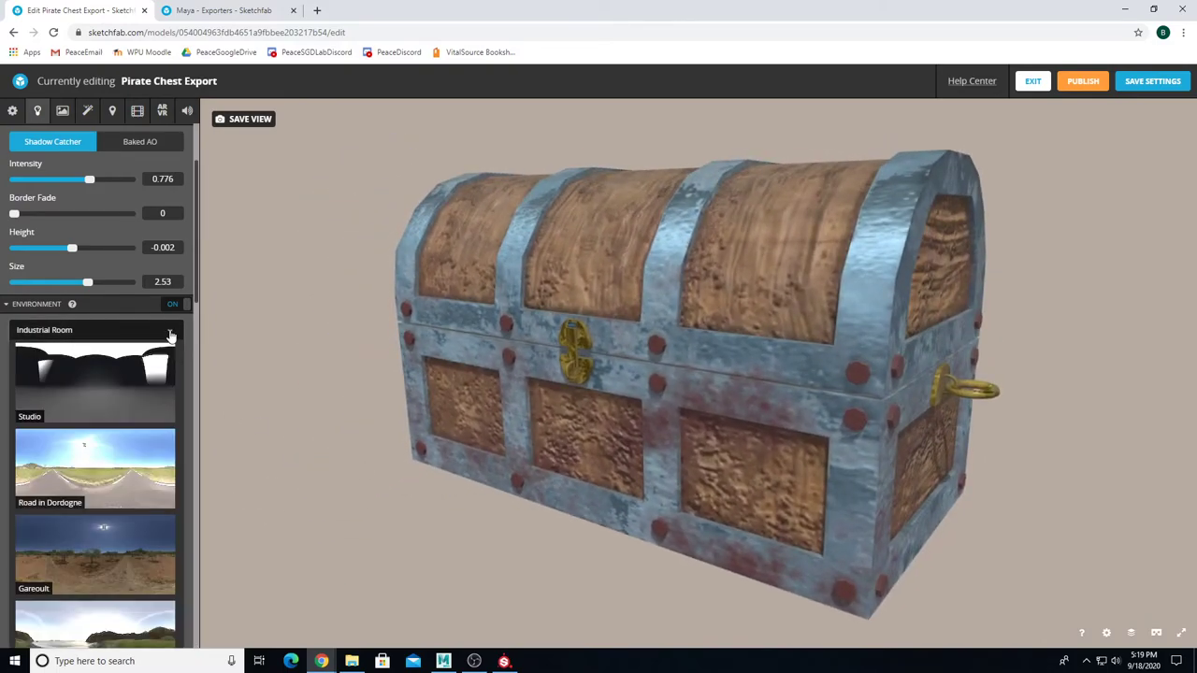
pyautogui.click(119, 469)
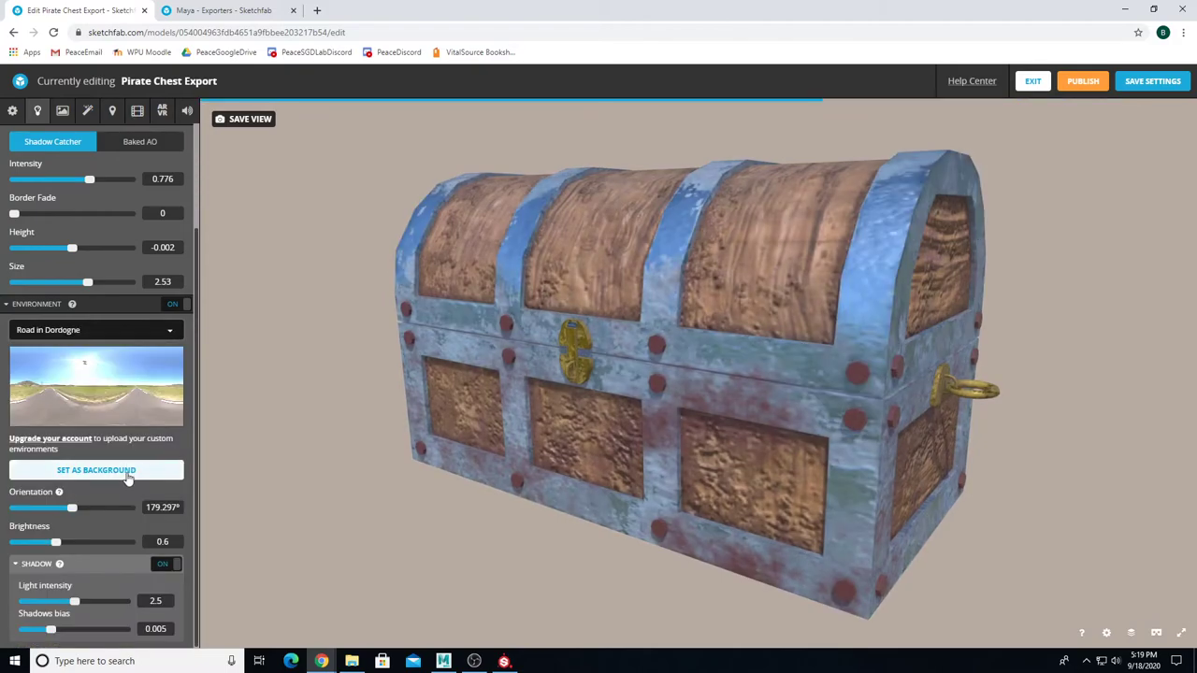
pyautogui.moveTo(280, 472); pyautogui.dragTo(573, 460)
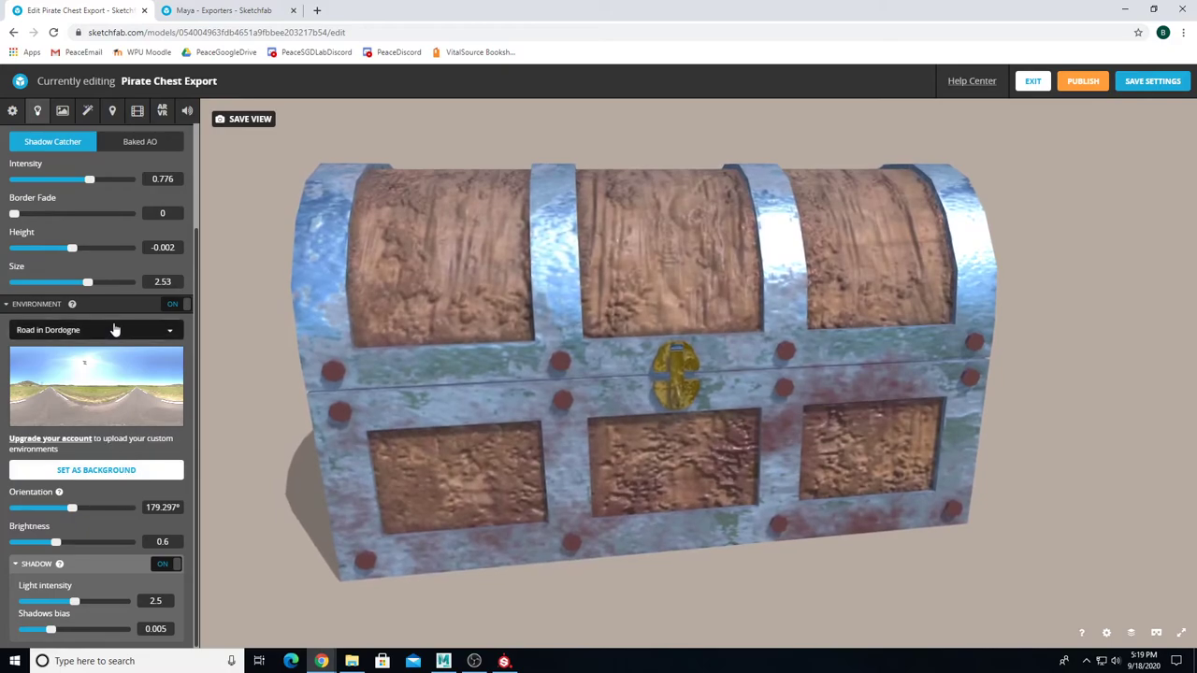
pyautogui.click(112, 333)
pyautogui.click(54, 587)
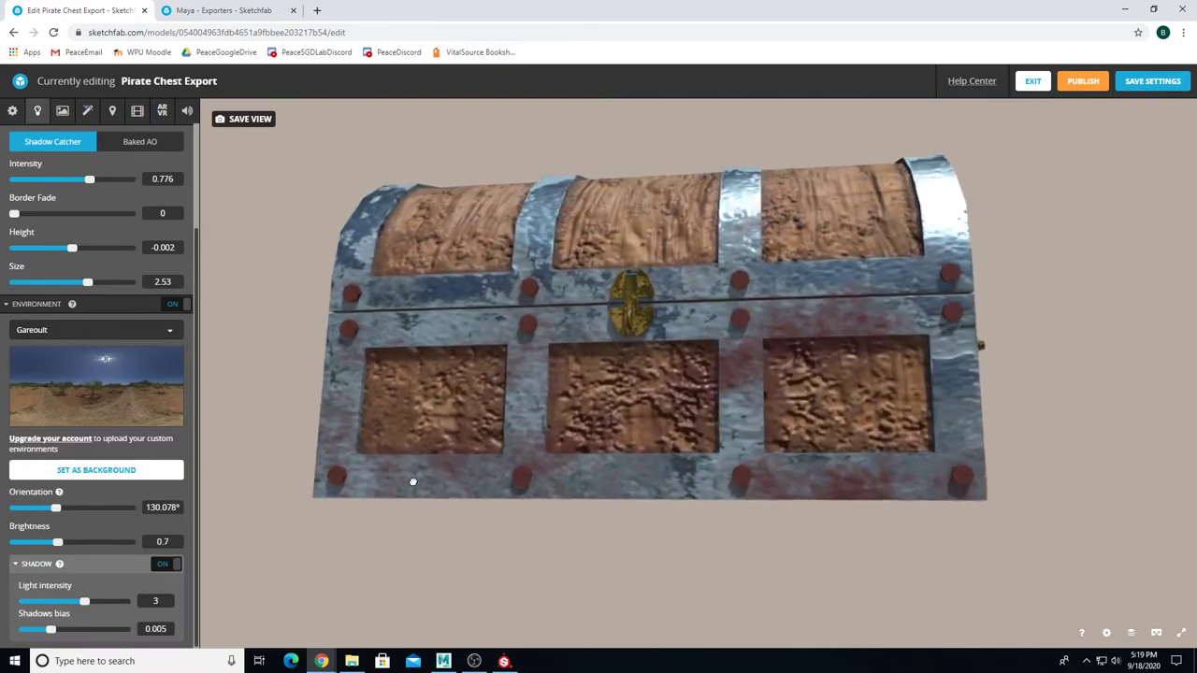
# Step: Light the chest with the Kirby Cove environment at orientation 106.667°, brightness 0.6944, shadow light intensity 3.1 and shadows bias 0.0027
pyautogui.click(94, 334)
pyautogui.scroll(-1, 84, 421)
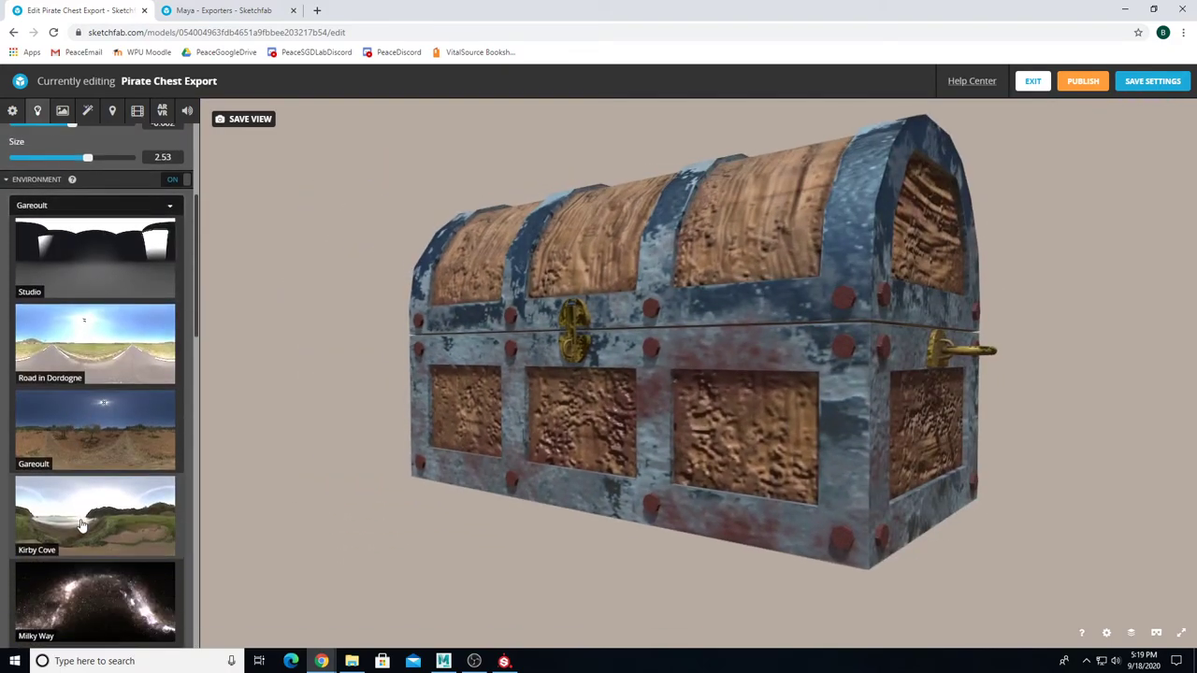
pyautogui.click(74, 509)
pyautogui.moveTo(552, 445)
pyautogui.mouseDown()
pyautogui.moveTo(583, 462)
pyautogui.moveTo(609, 449)
pyautogui.moveTo(551, 471)
pyautogui.moveTo(585, 440)
pyautogui.moveTo(575, 458)
pyautogui.mouseUp()
pyautogui.moveTo(54, 509); pyautogui.dragTo(58, 549)
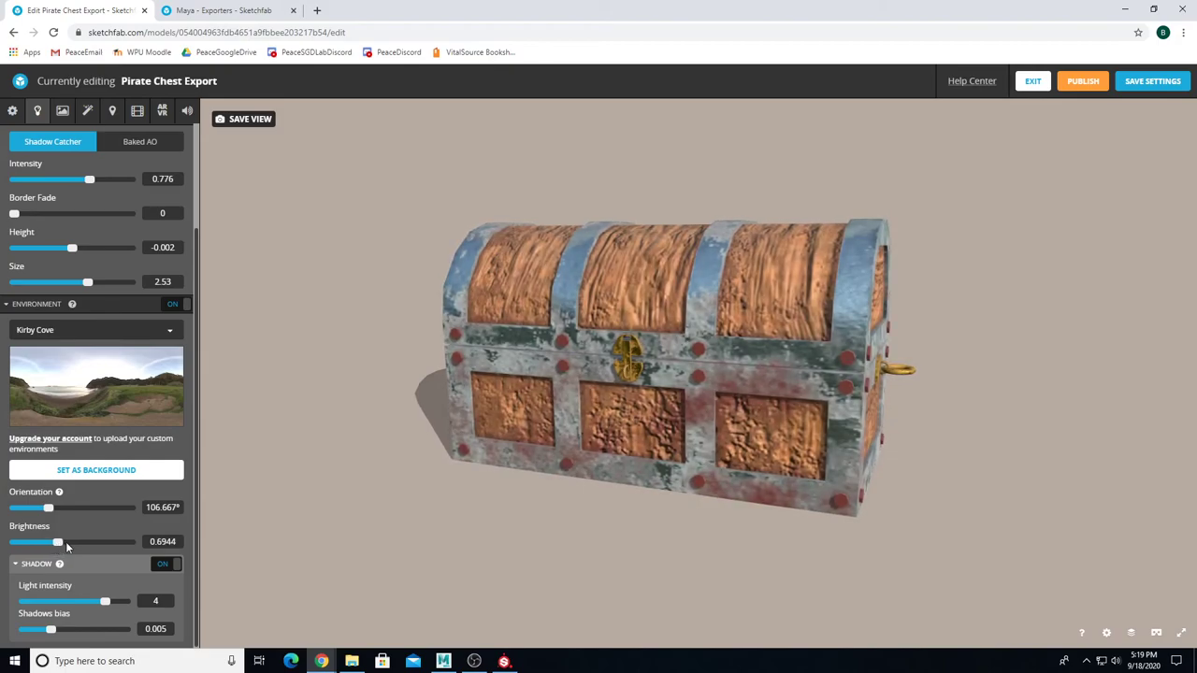
pyautogui.moveTo(106, 602); pyautogui.dragTo(45, 630)
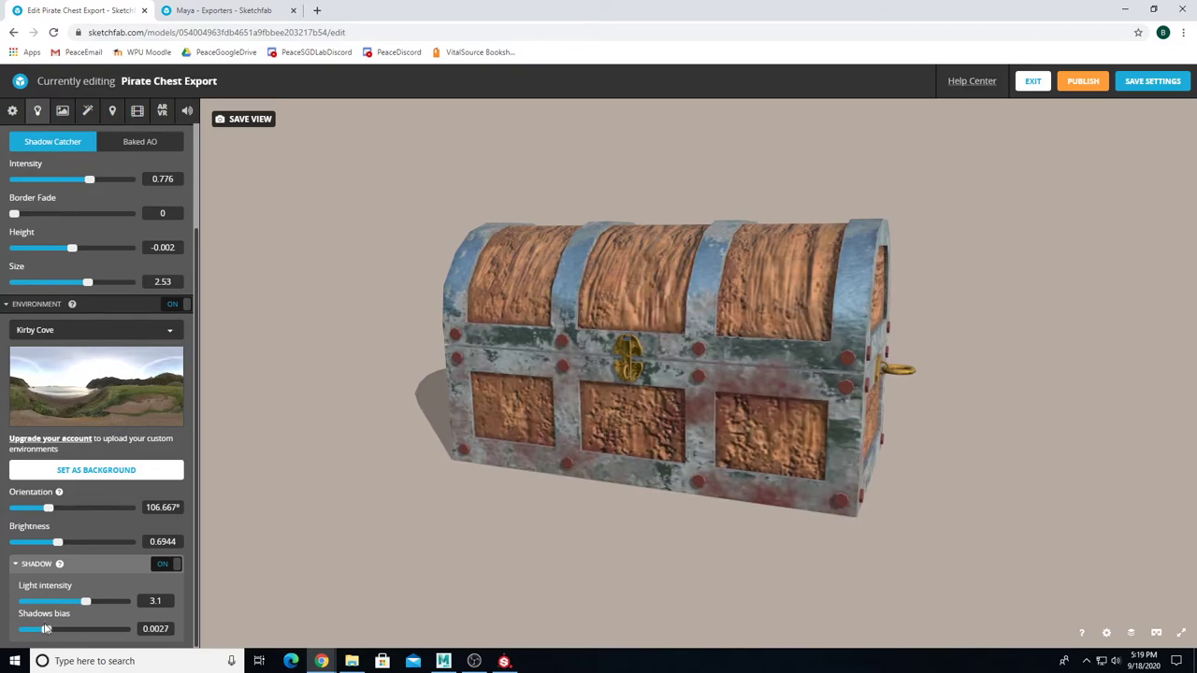
pyautogui.moveTo(374, 473); pyautogui.dragTo(482, 451)
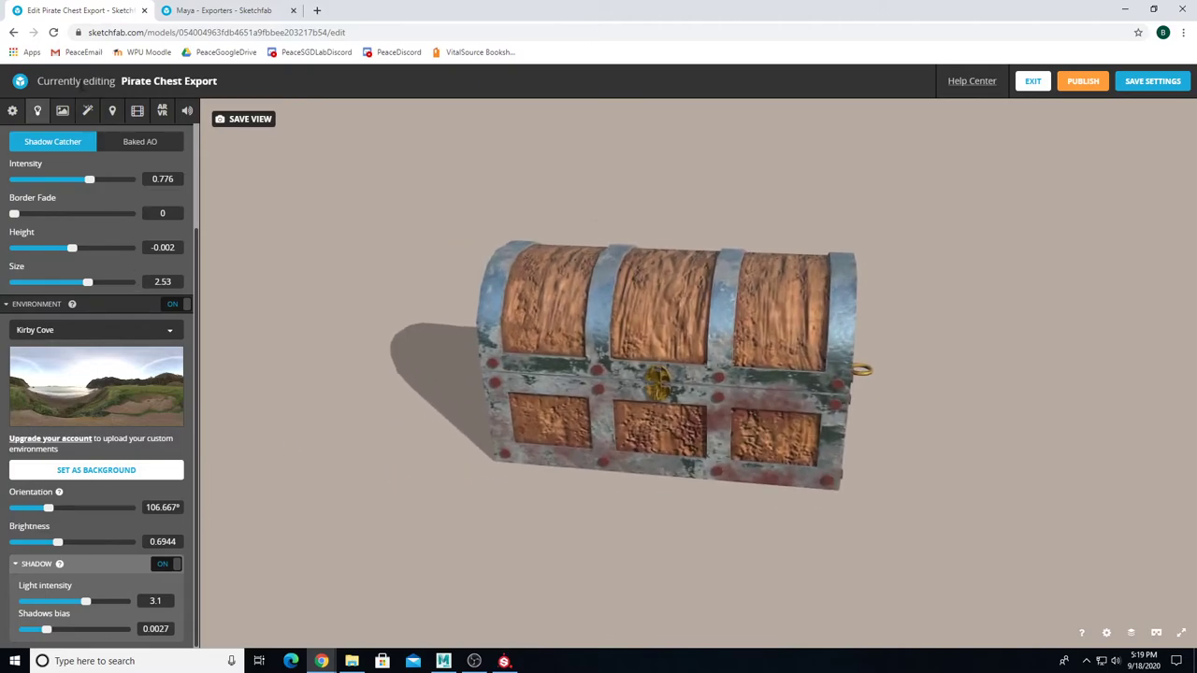
# Step: Enable the SSAO post-processing filter and compare the chest close up with the effect on and off
pyautogui.click(87, 111)
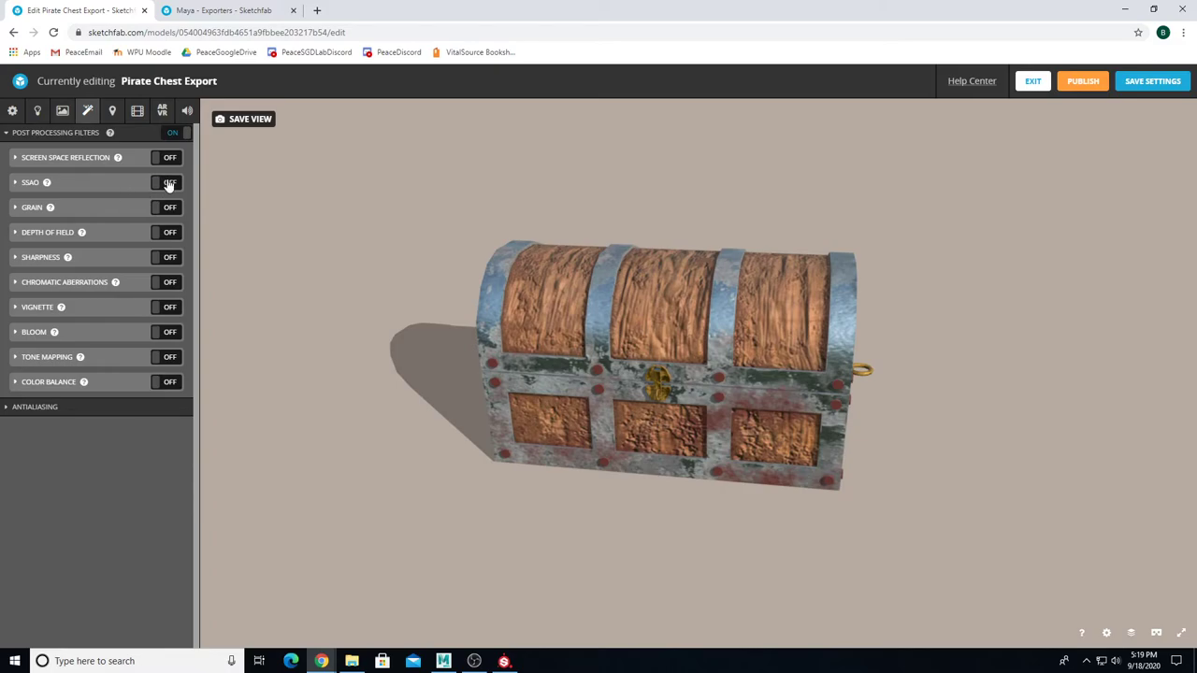
pyautogui.click(17, 184)
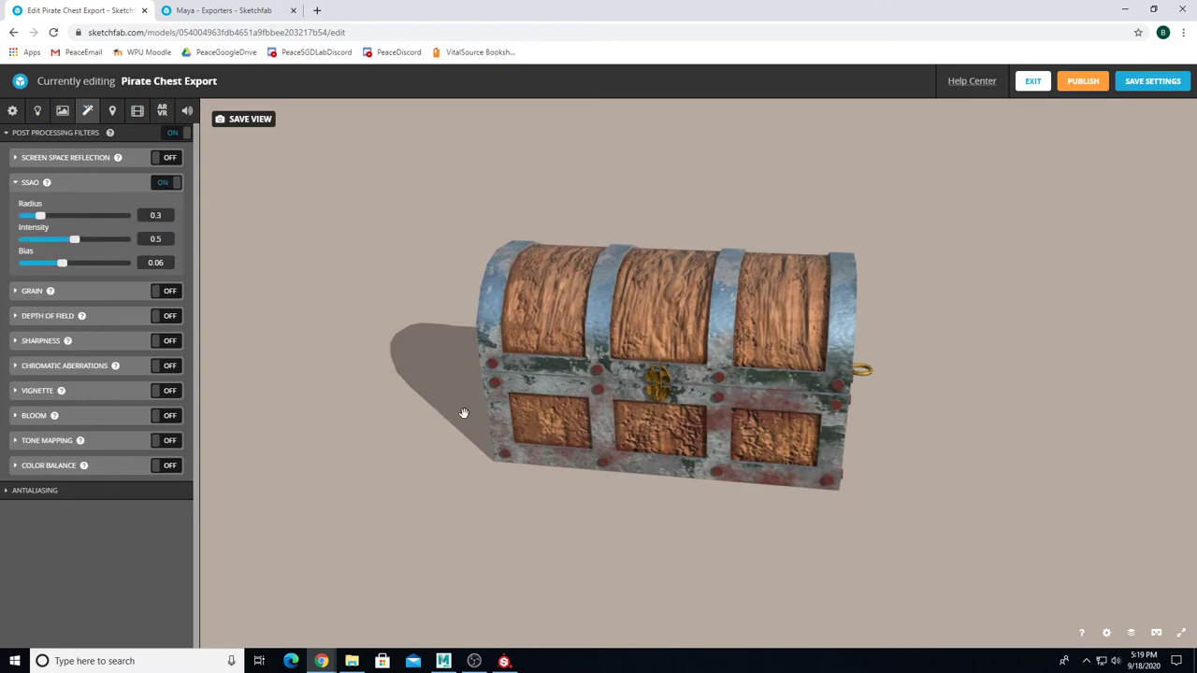
pyautogui.scroll(5, 500, 460)
pyautogui.click(163, 184)
pyautogui.click(163, 184)
pyautogui.click(162, 184)
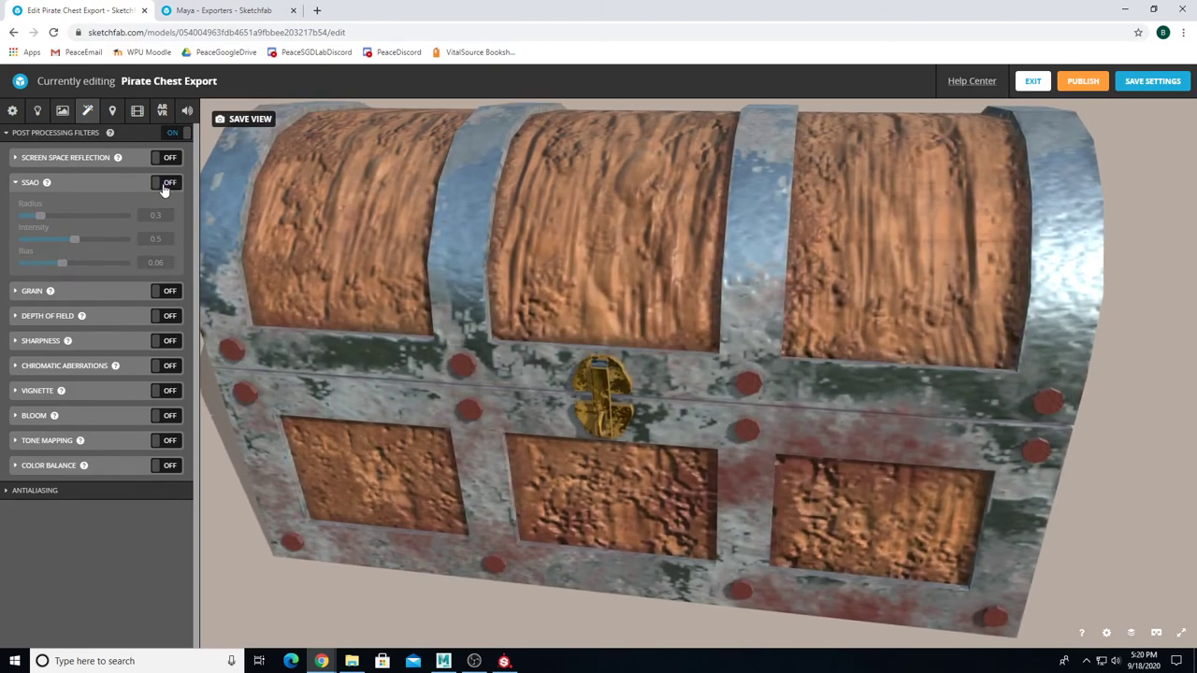
pyautogui.click(163, 184)
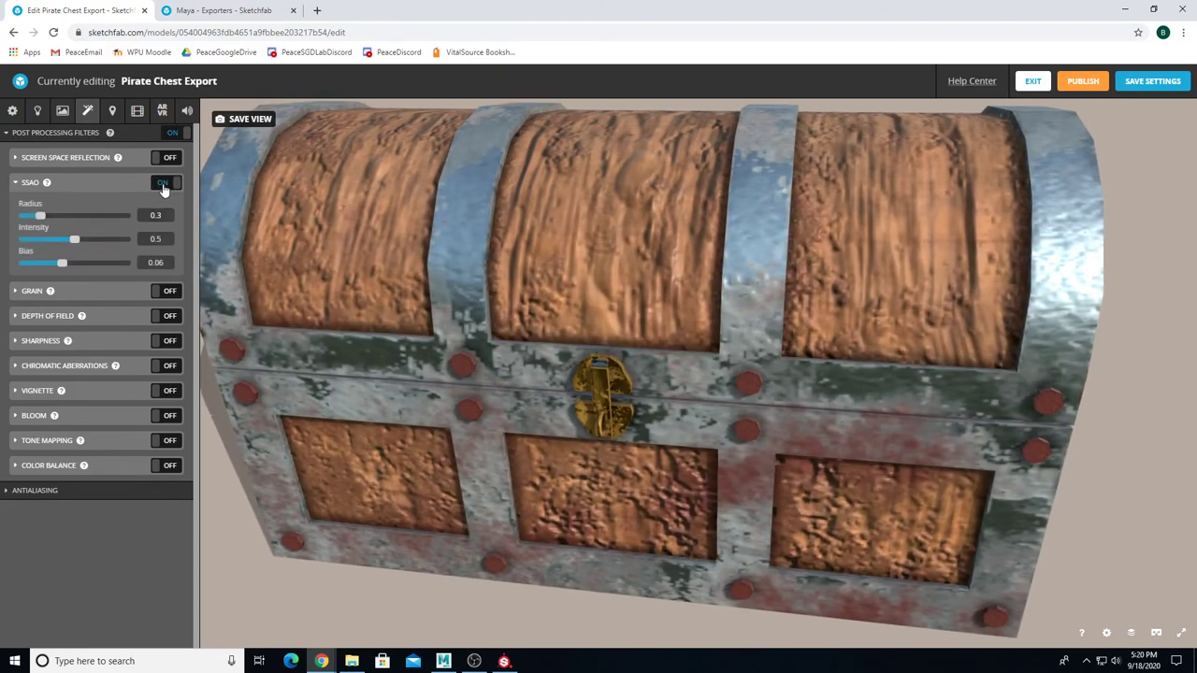
pyautogui.click(25, 184)
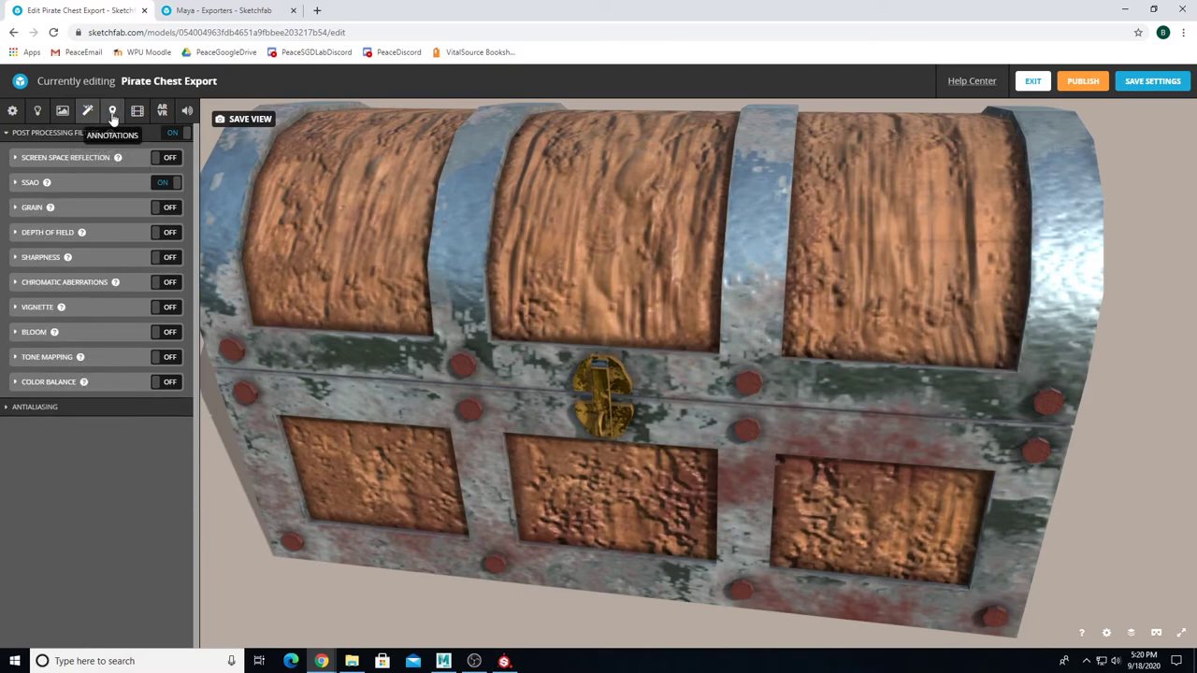
# Step: Save an angled view showing the chest's front, handle end and whole ground shadow, save the 3D settings and exit the editor
pyautogui.click(12, 110)
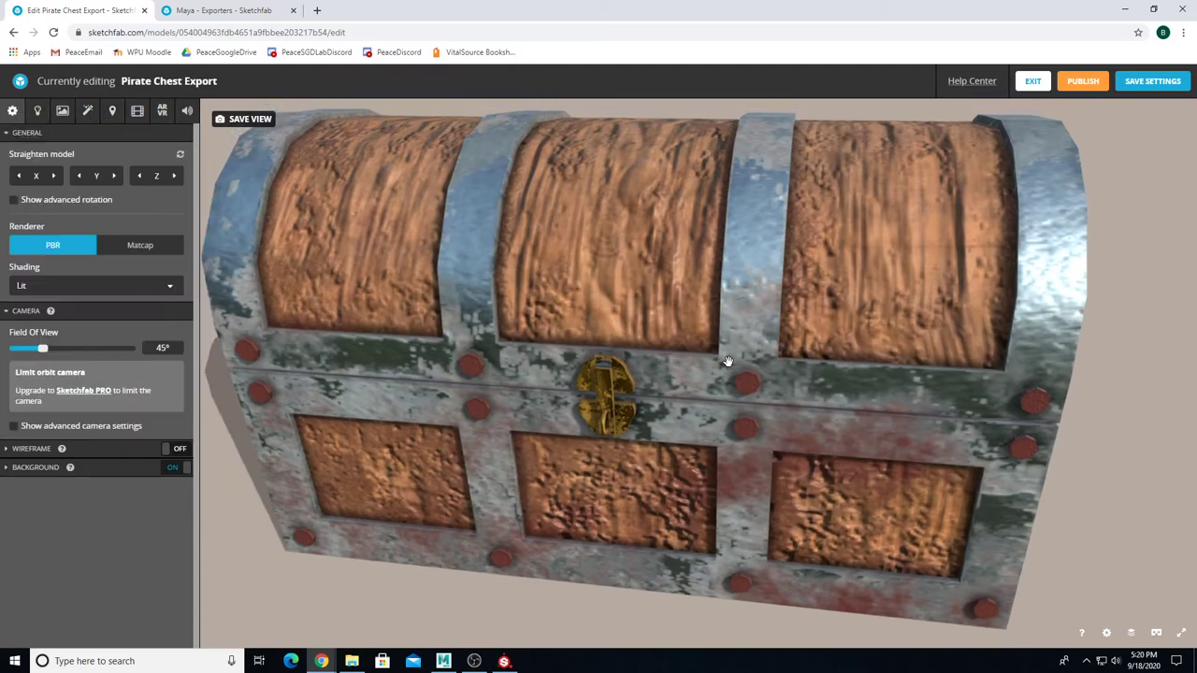
pyautogui.moveTo(737, 400); pyautogui.dragTo(594, 399)
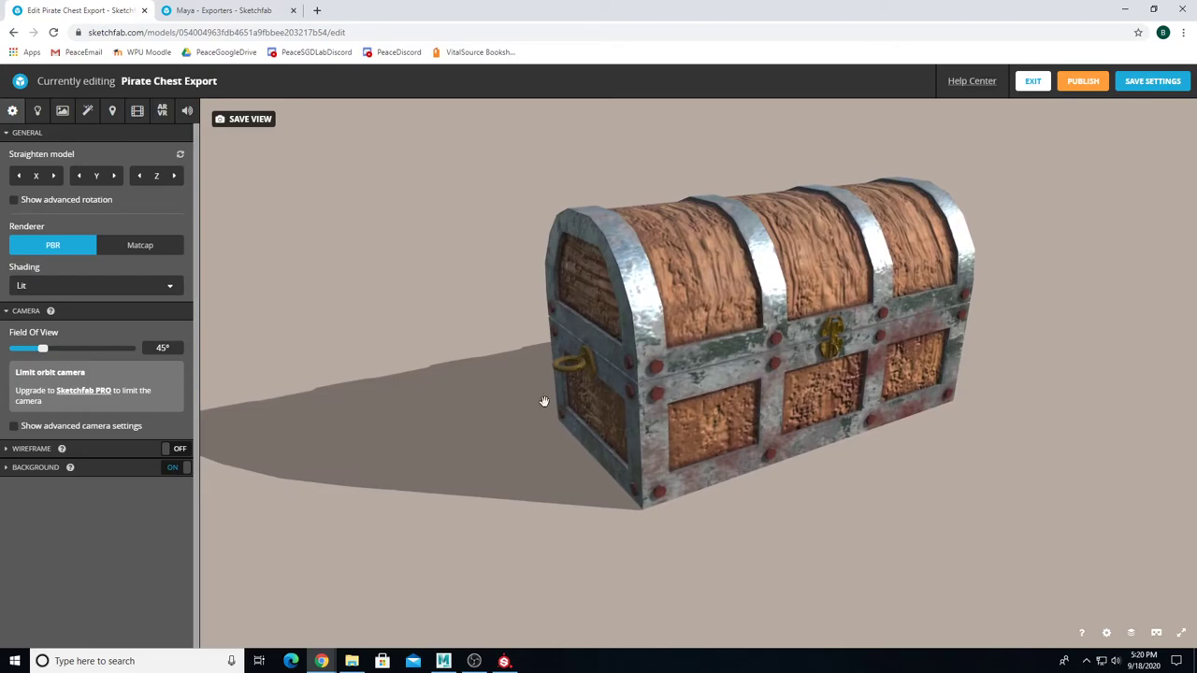
pyautogui.moveTo(347, 379); pyautogui.dragTo(385, 342)
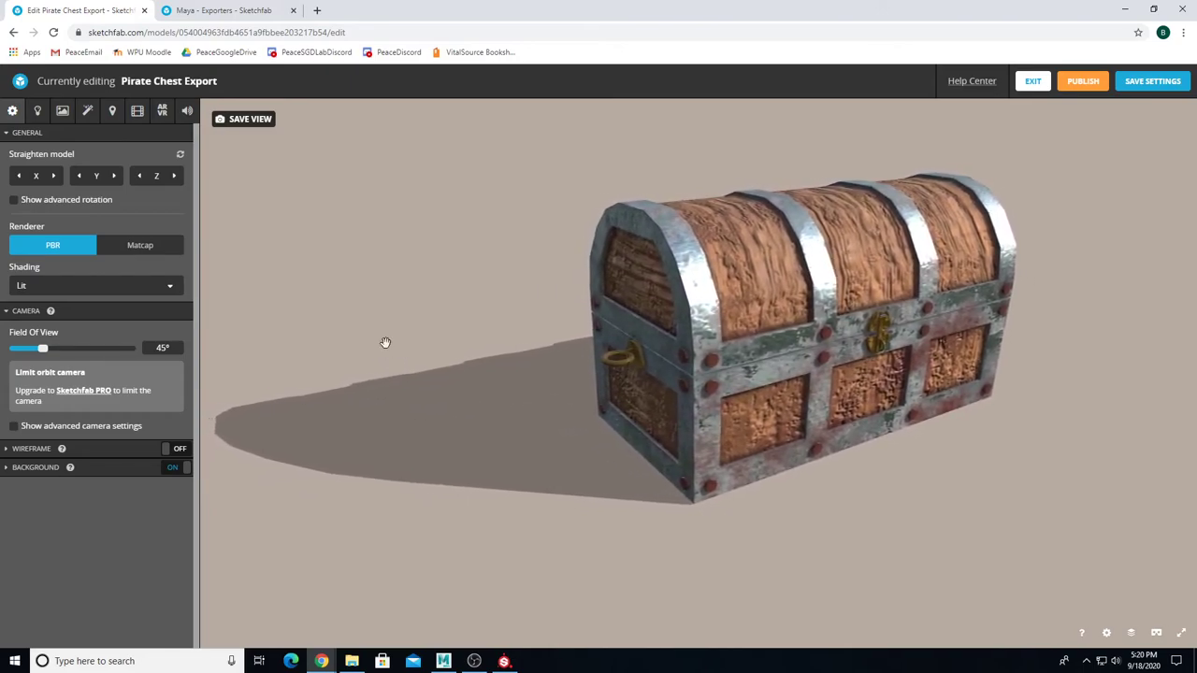
pyautogui.click(254, 122)
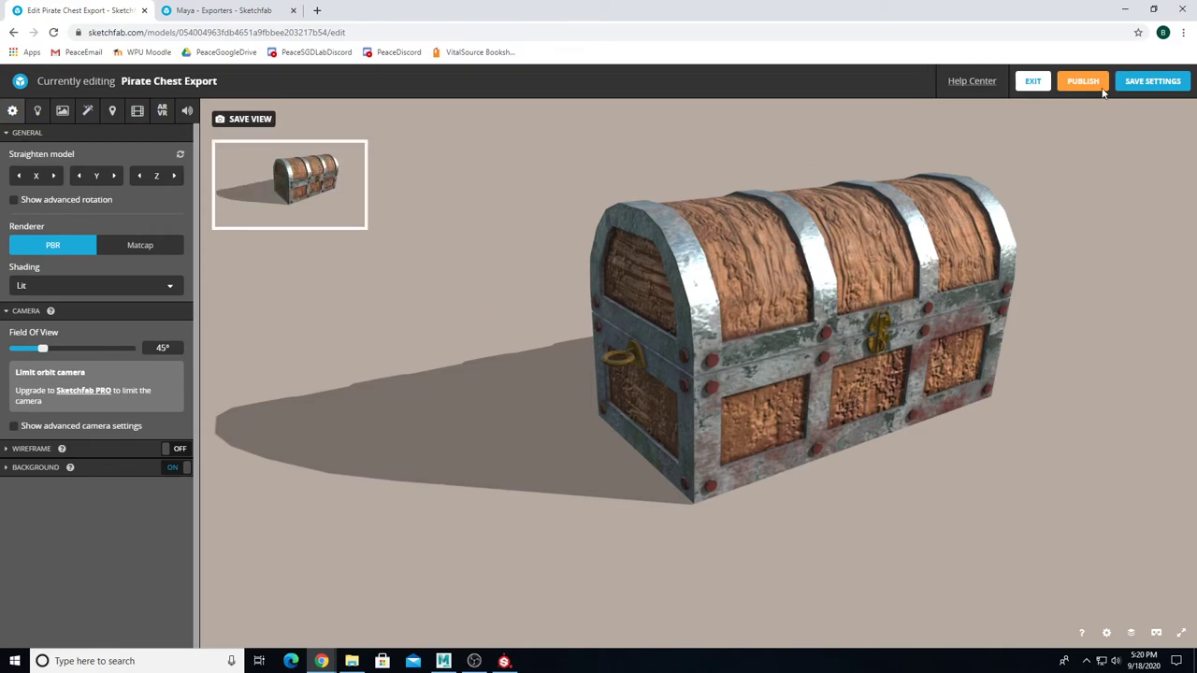
pyautogui.click(1166, 90)
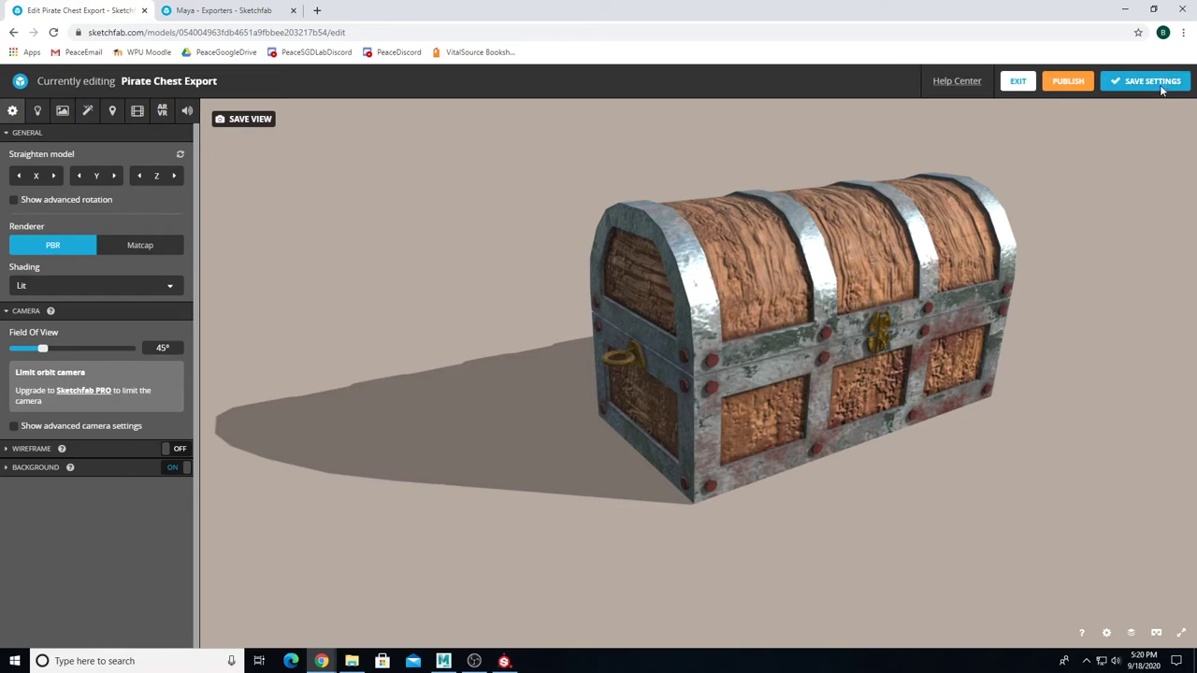
pyautogui.click(1017, 81)
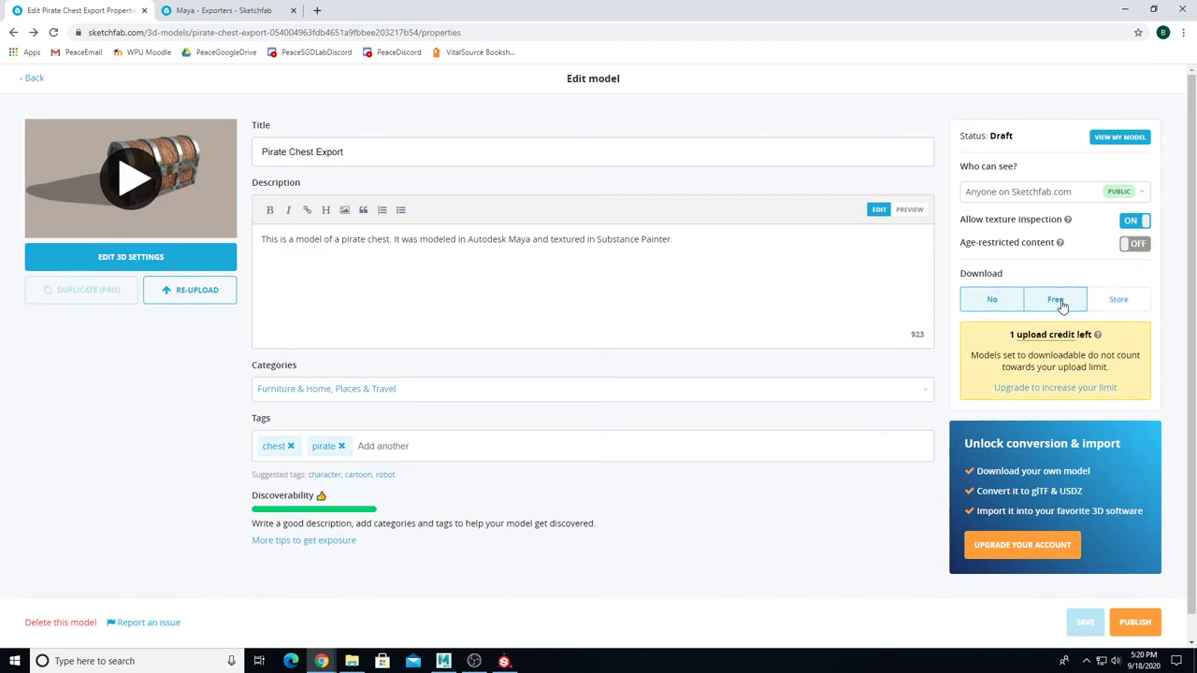
# Step: Make the model a free download, publish it and open its published page
pyautogui.click(1058, 300)
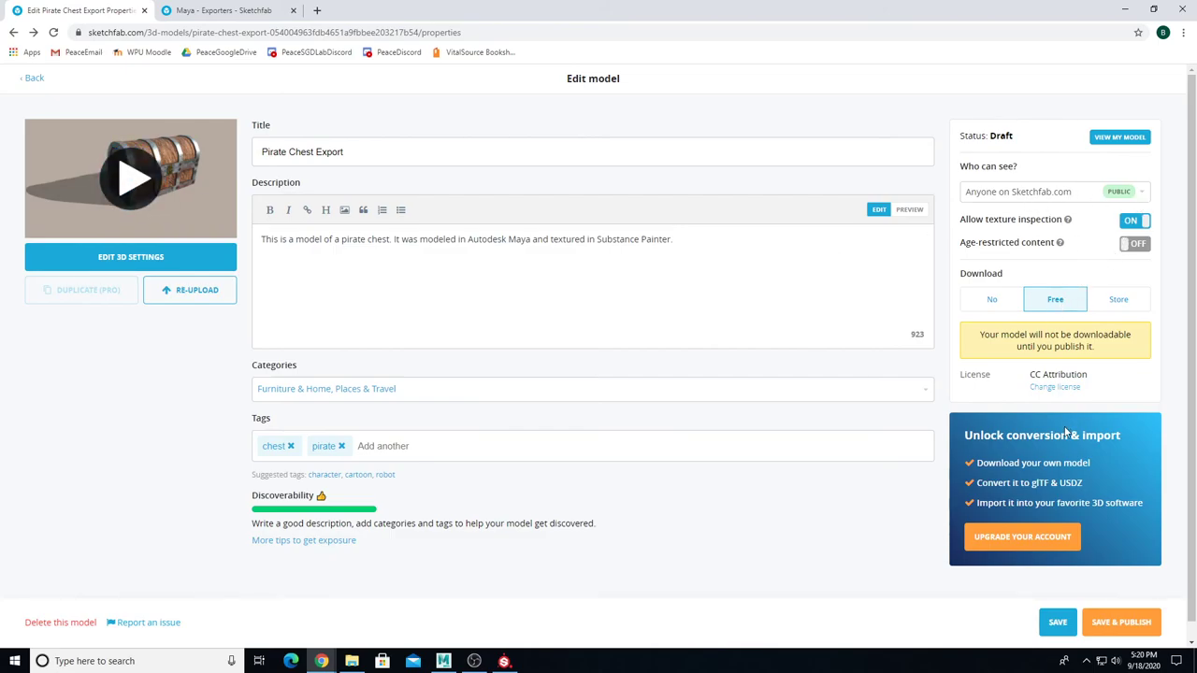
pyautogui.click(1111, 626)
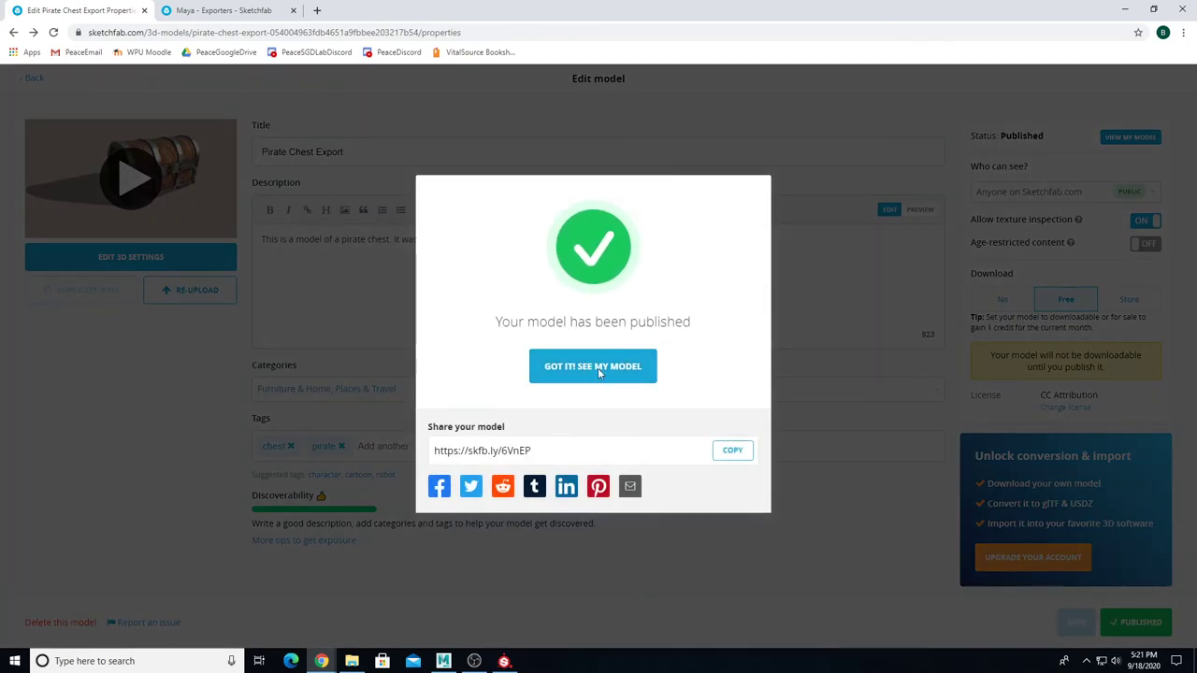
pyautogui.click(614, 370)
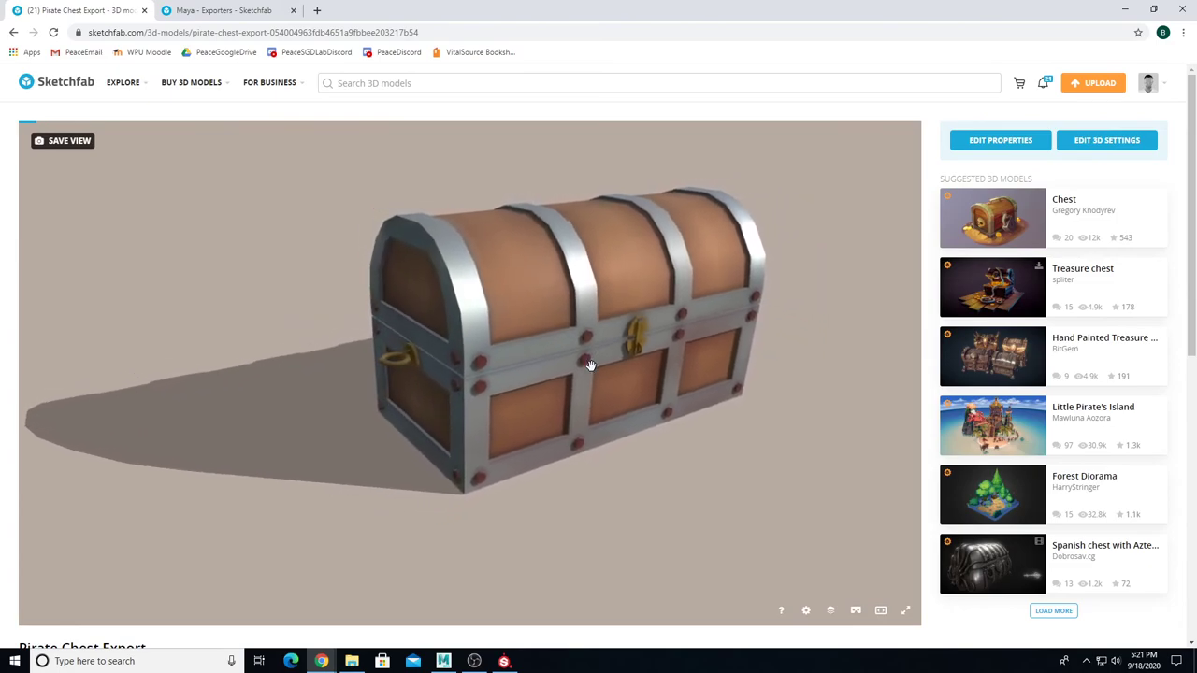
# Step: Examine the published chest's wireframe, UV checker and base color in the Model Inspector, and return to the final render
pyautogui.moveTo(667, 299)
pyautogui.mouseDown()
pyautogui.moveTo(564, 308)
pyautogui.moveTo(671, 301)
pyautogui.mouseUp()
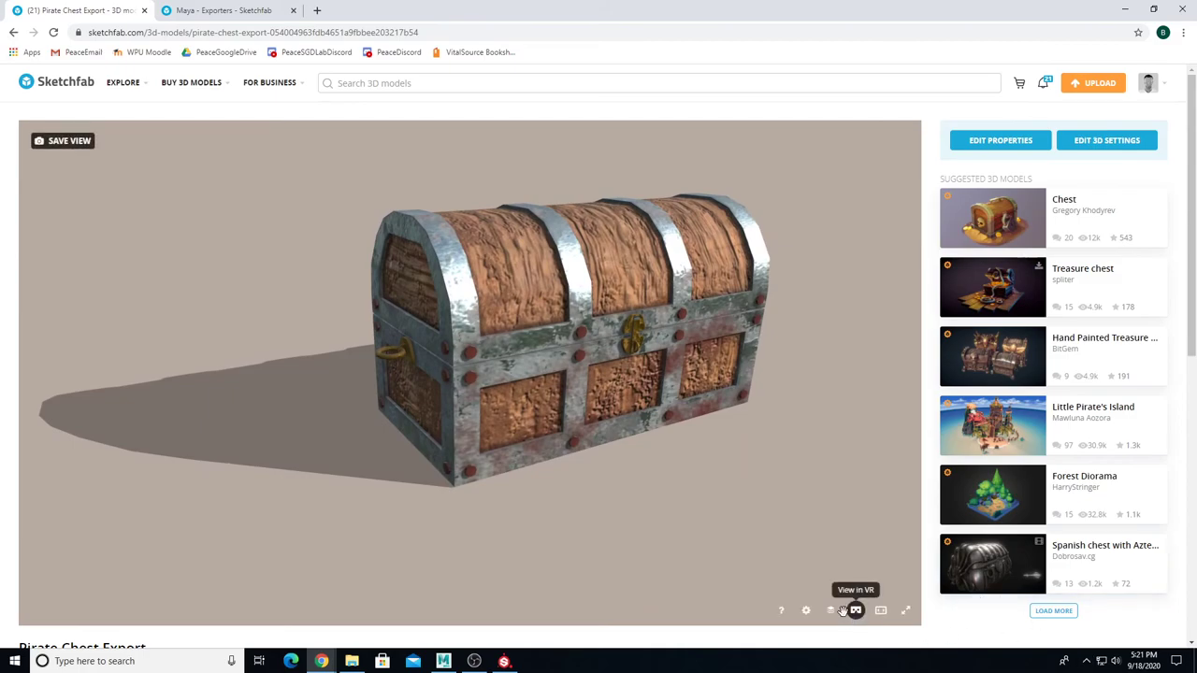
pyautogui.click(831, 610)
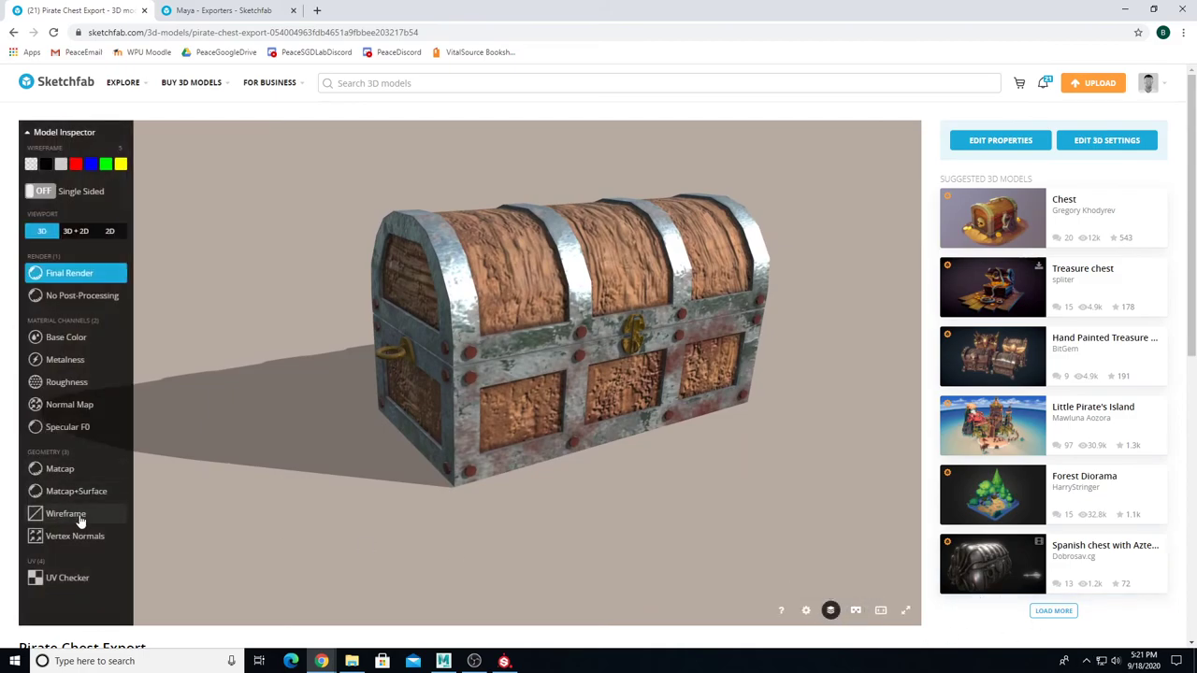
pyautogui.click(79, 516)
pyautogui.click(69, 574)
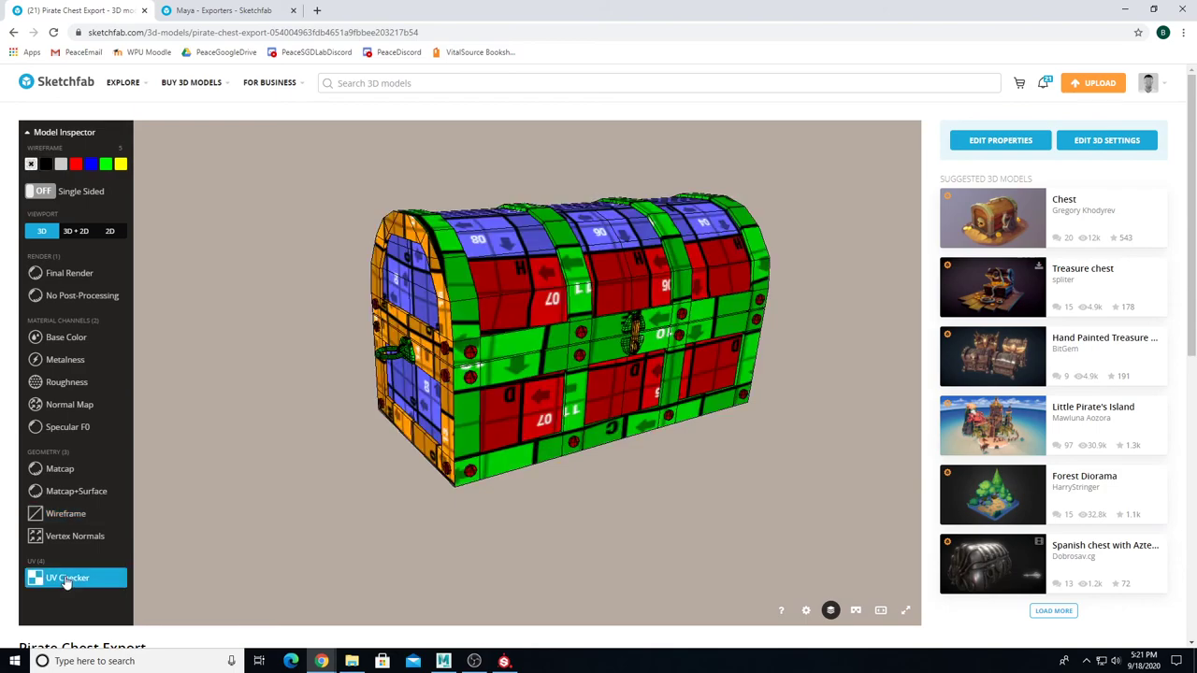
pyautogui.click(66, 341)
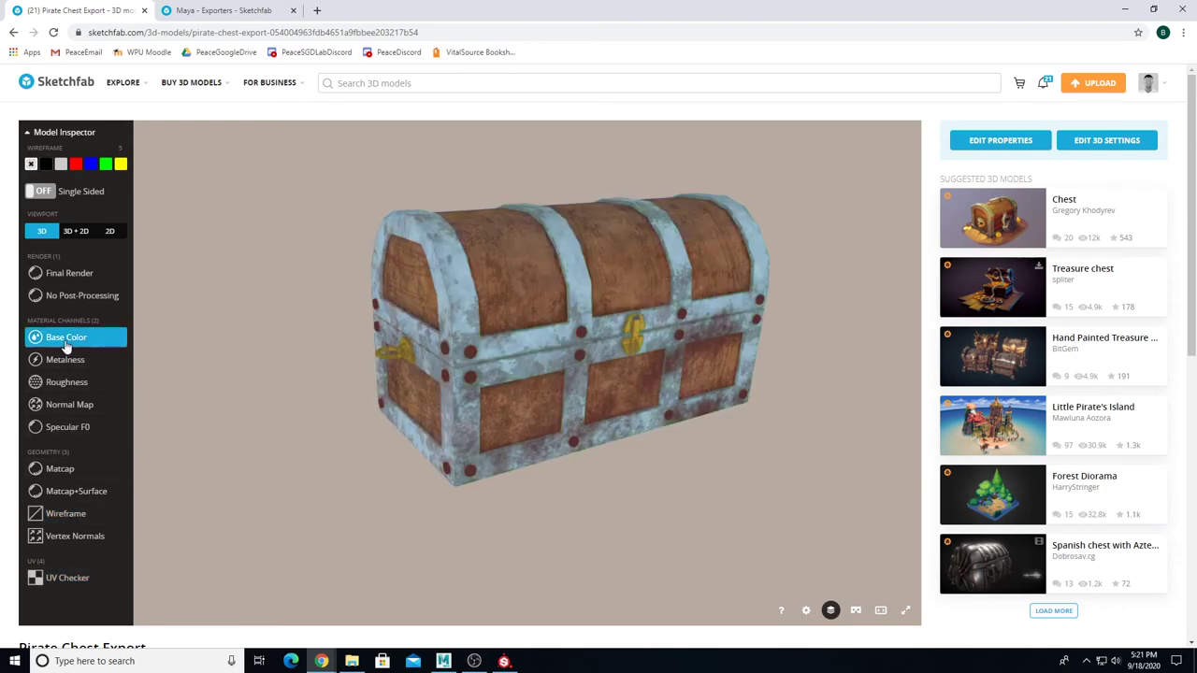
pyautogui.click(93, 274)
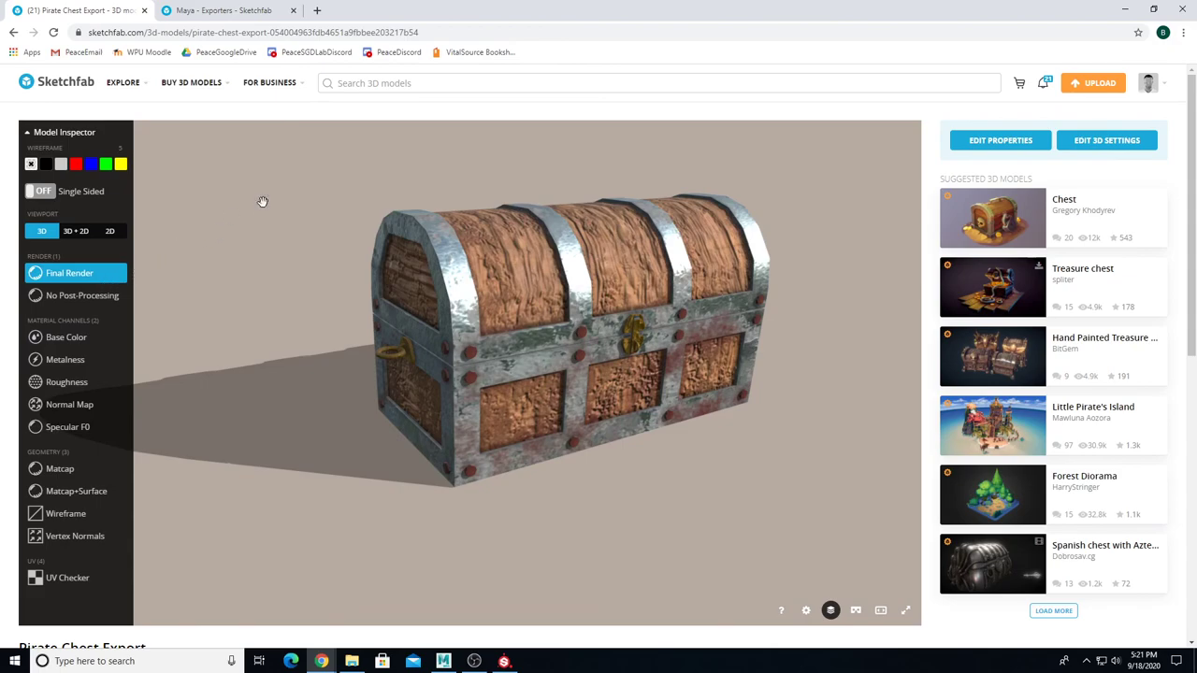
pyautogui.click(831, 610)
pyautogui.moveTo(711, 561)
pyautogui.mouseDown()
pyautogui.moveTo(644, 533)
pyautogui.moveTo(719, 570)
pyautogui.mouseUp()
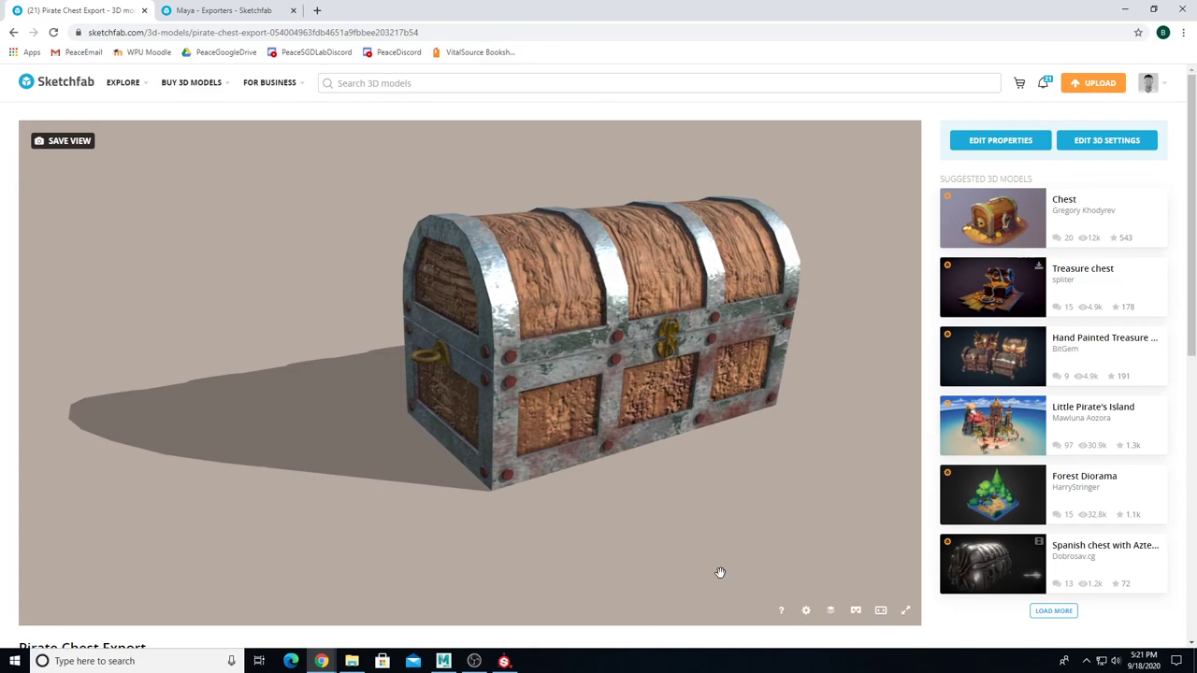